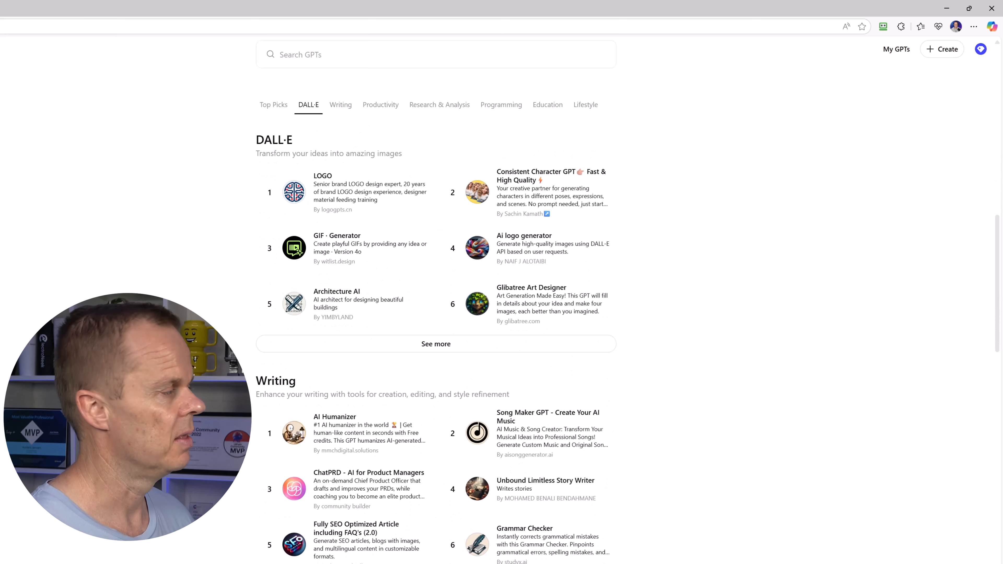
Start a new custom GPT from the GPTs page and switch to the conversational Create setup
scroll(436, 301, up, 20)
scroll(436, 300, up, 1)
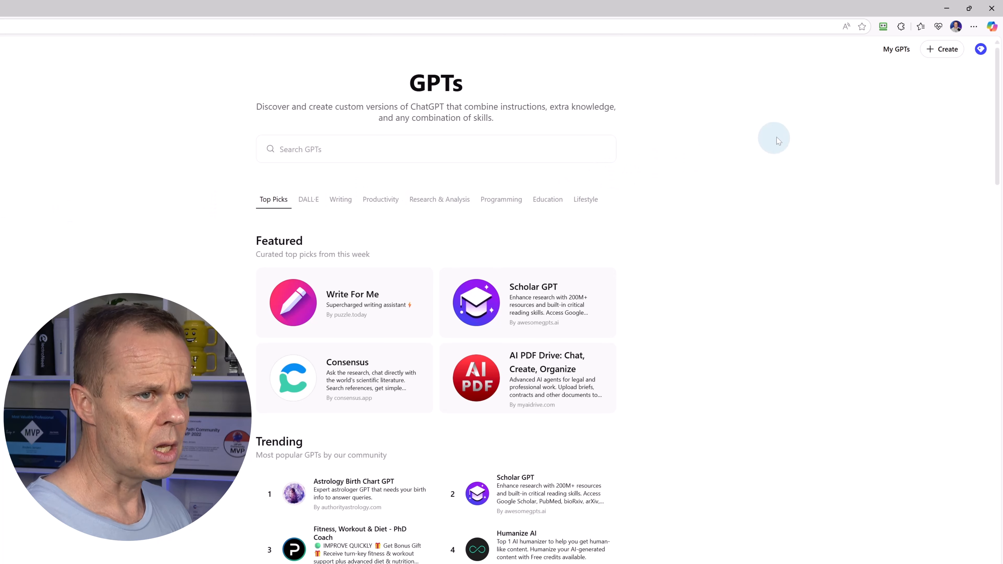
click(946, 57)
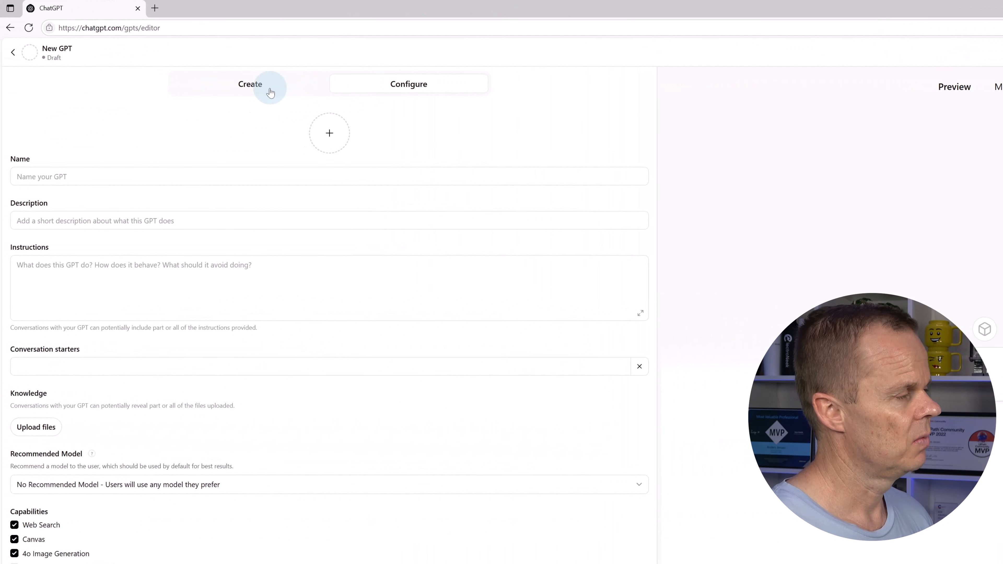
click(270, 92)
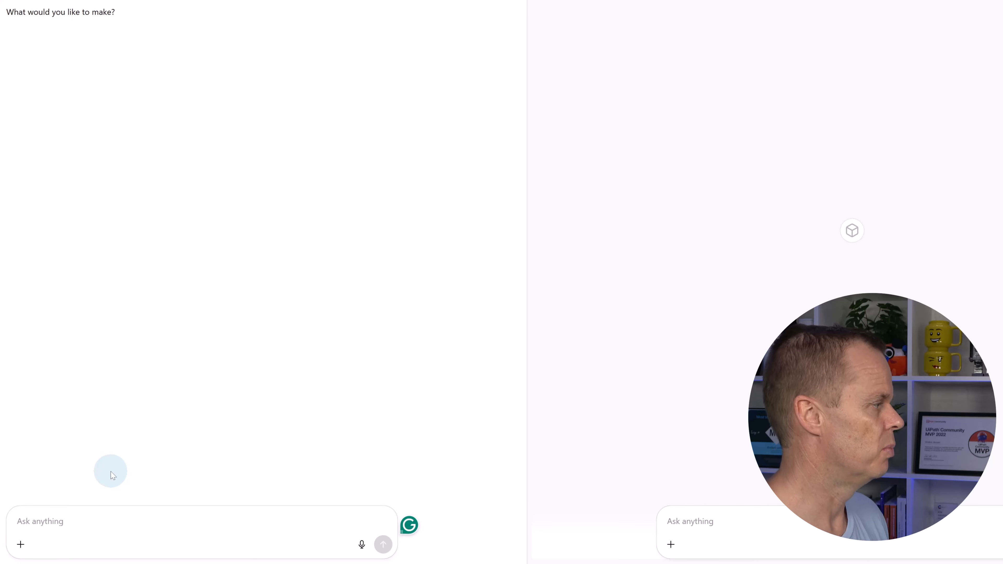
Describe a communication-specialist GPT that rewrites email drafts with a personal greeting, friendly tone and suggested subject
text(Create a )
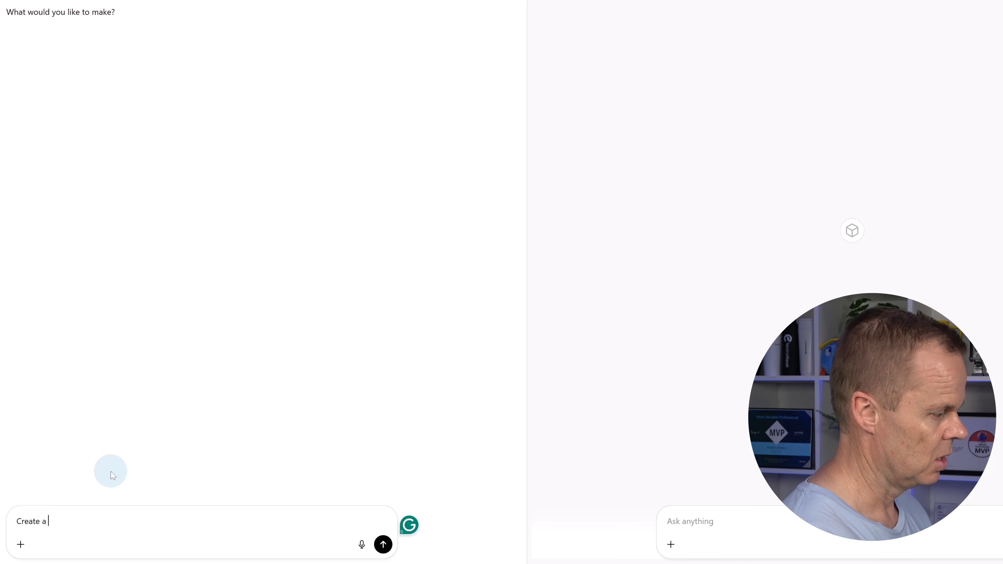
text(GPT that a)
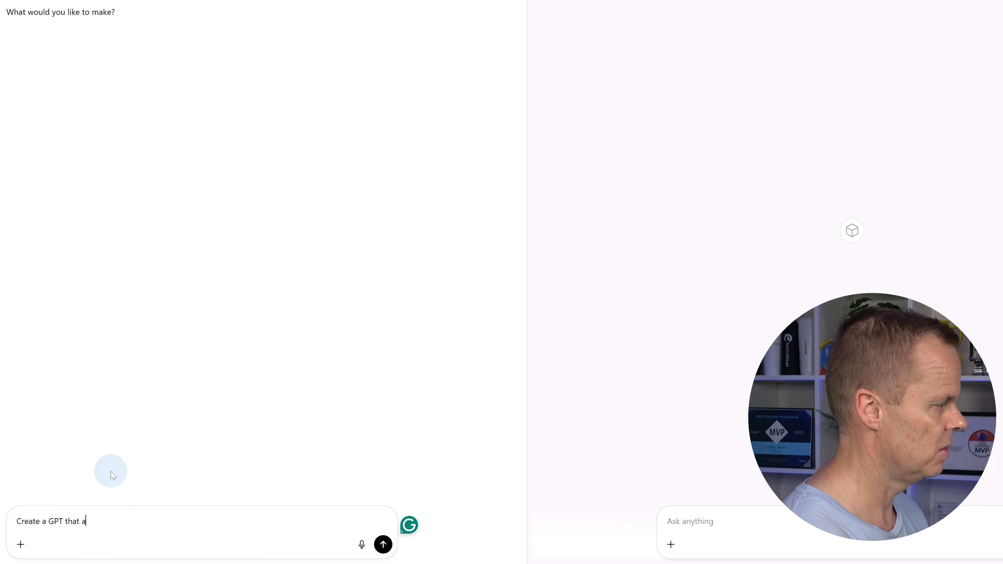
text(cts as a co)
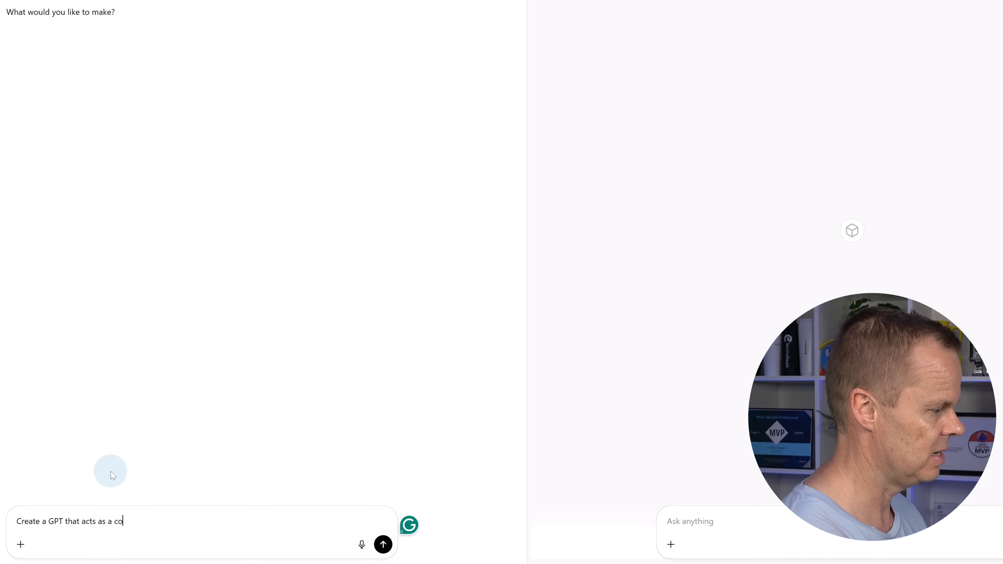
text(mmunication sp)
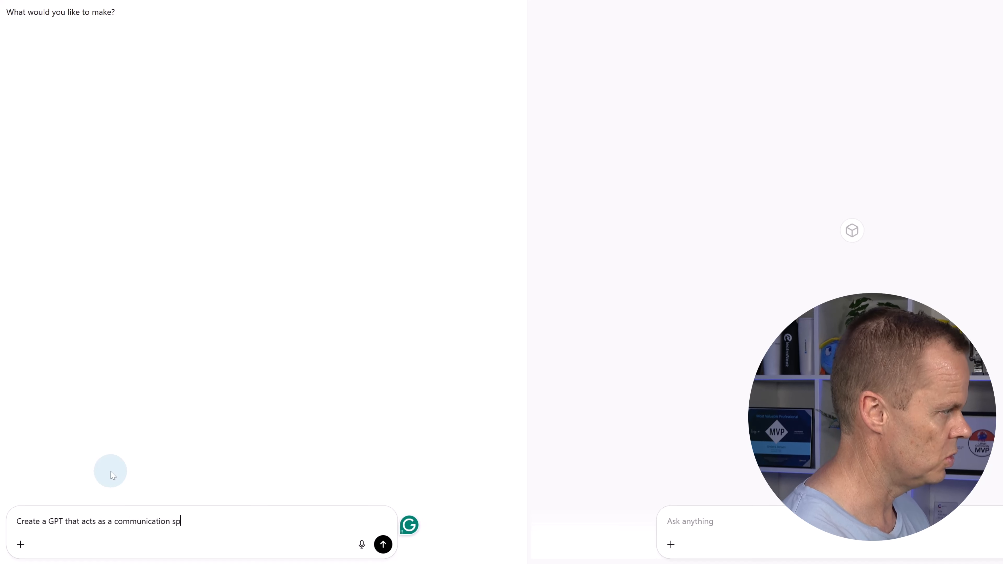
text(ecialist )
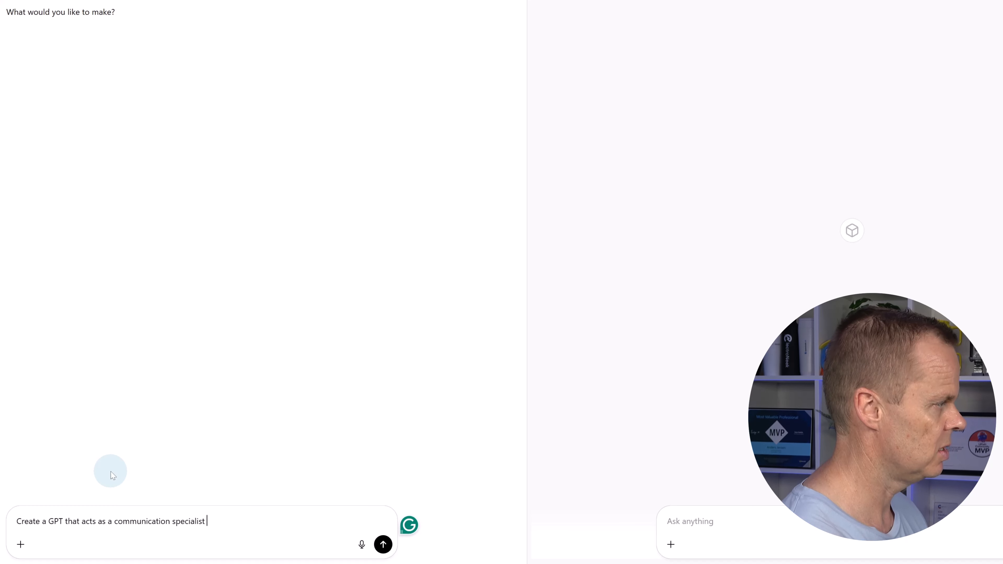
text(that takes an emai)
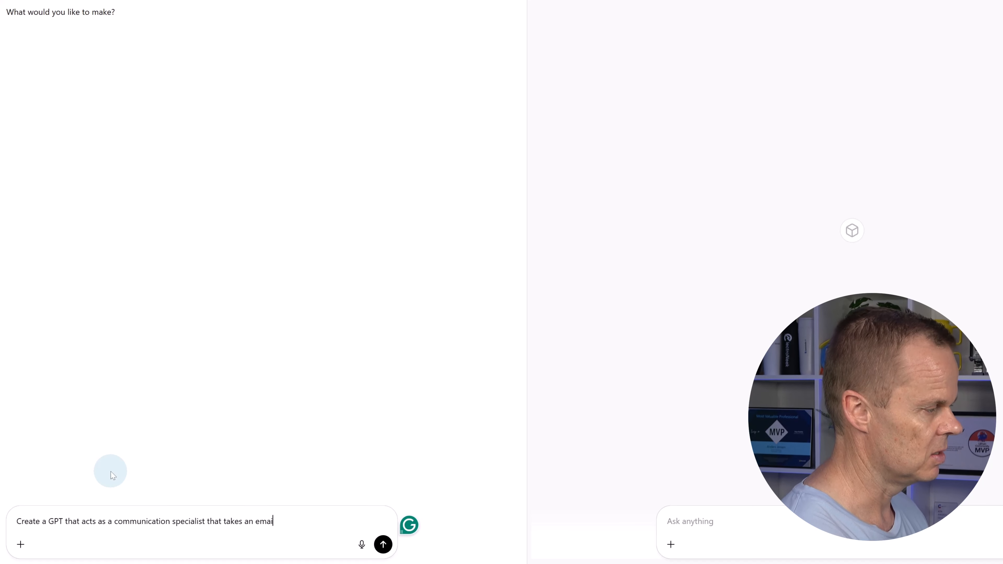
text(l dra)
key(BackSpace)
text(draf)
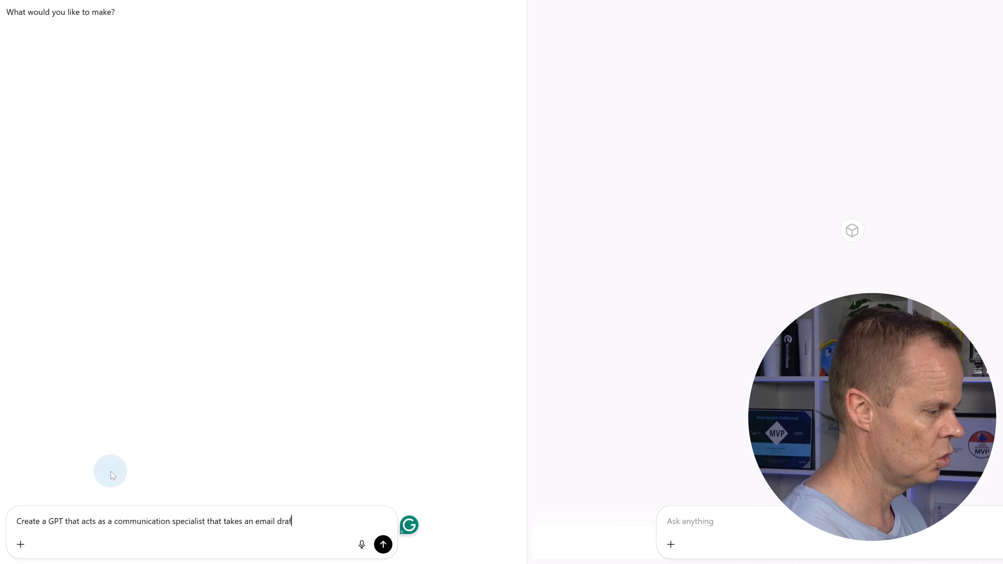
text(t and writes)
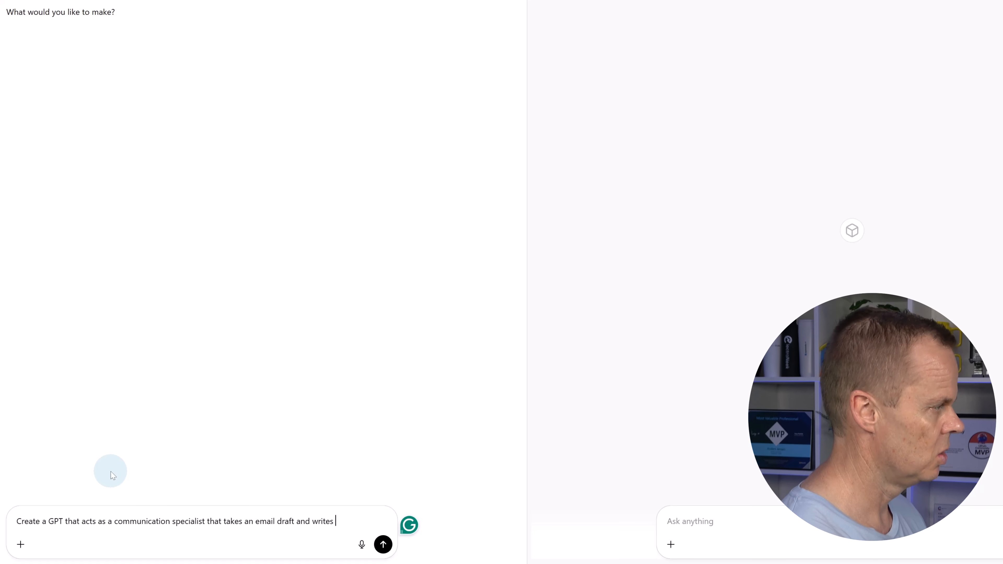
text( a new email)
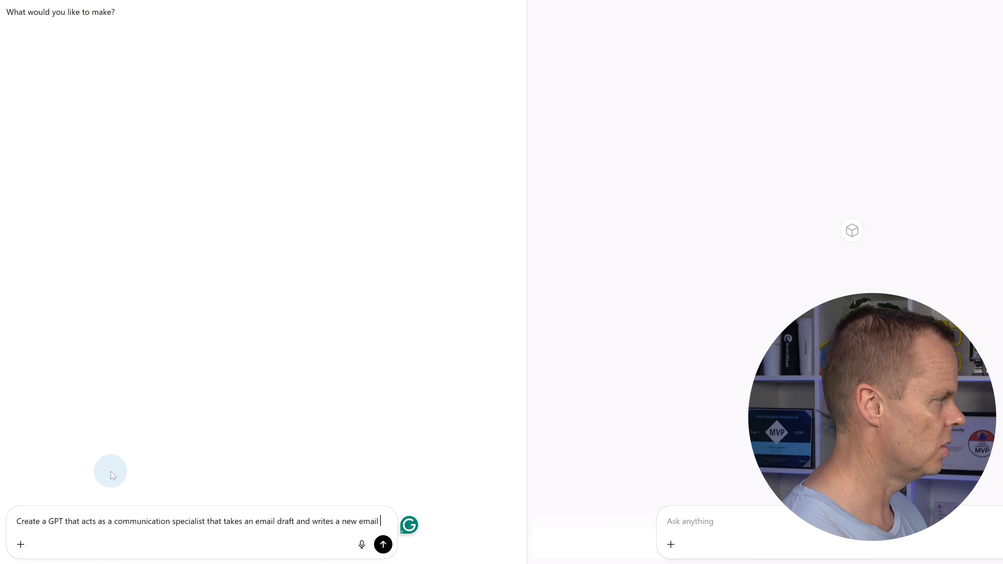
text( with a persona)
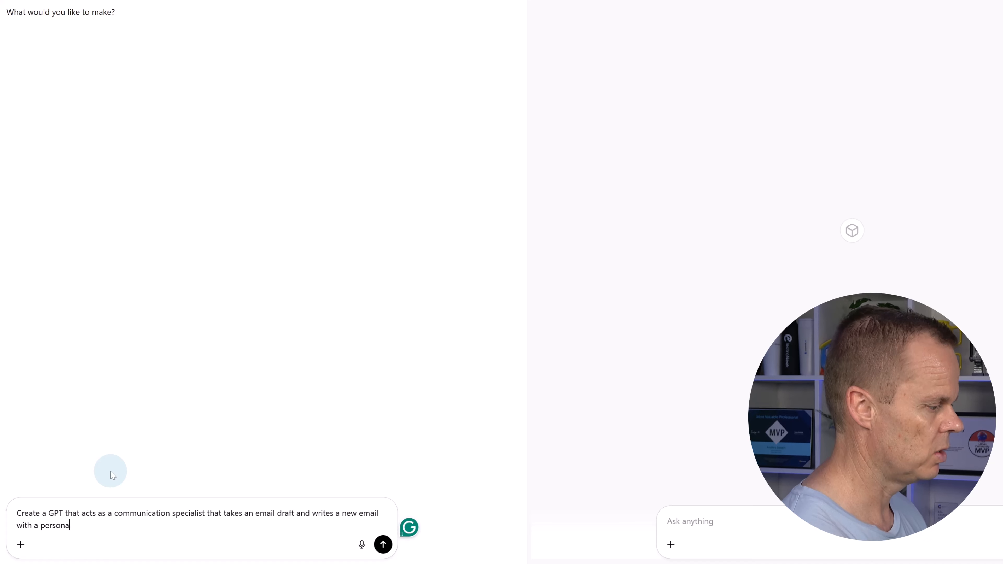
text(l greeting, )
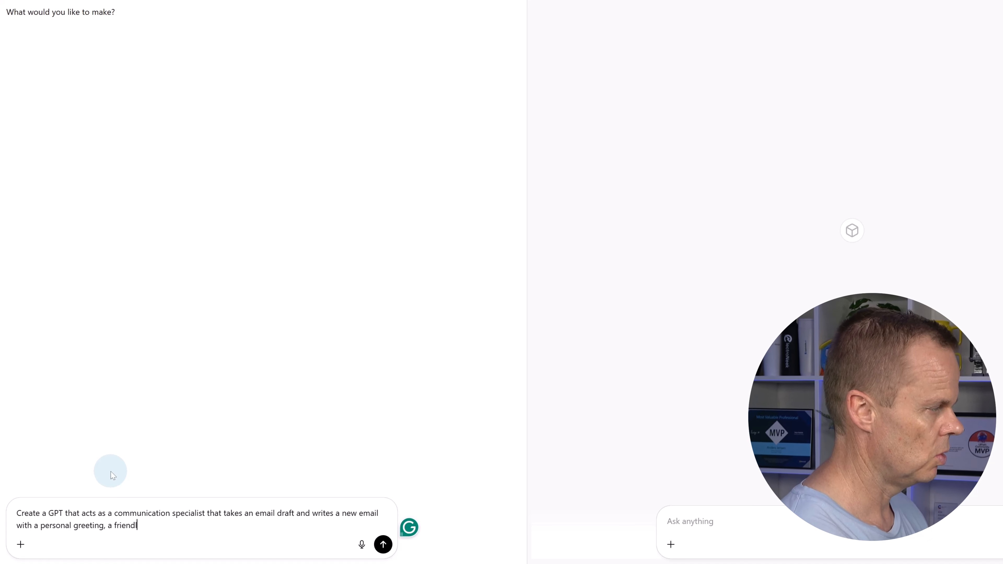
text(a friendly and con)
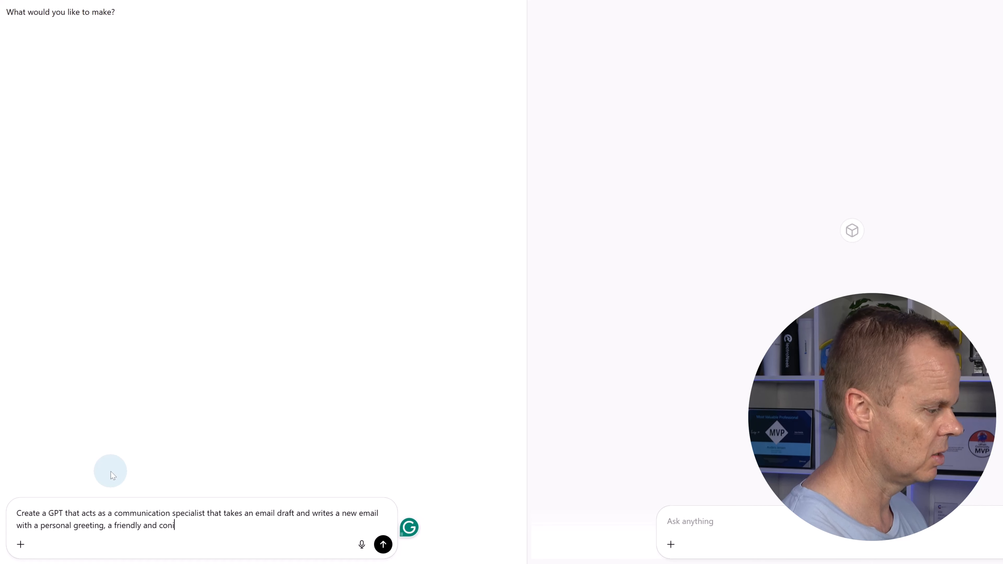
text(cise)
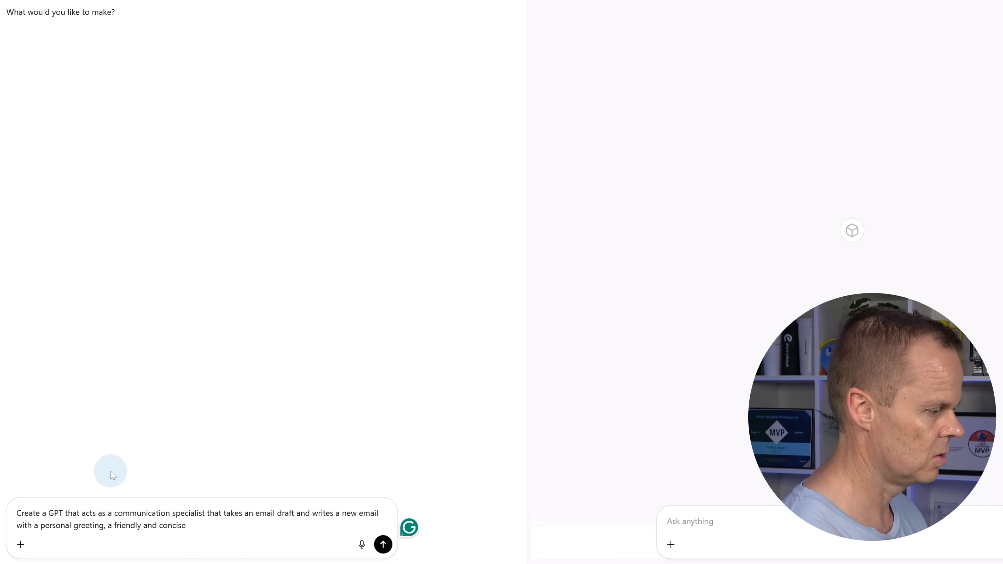
text( basaged)
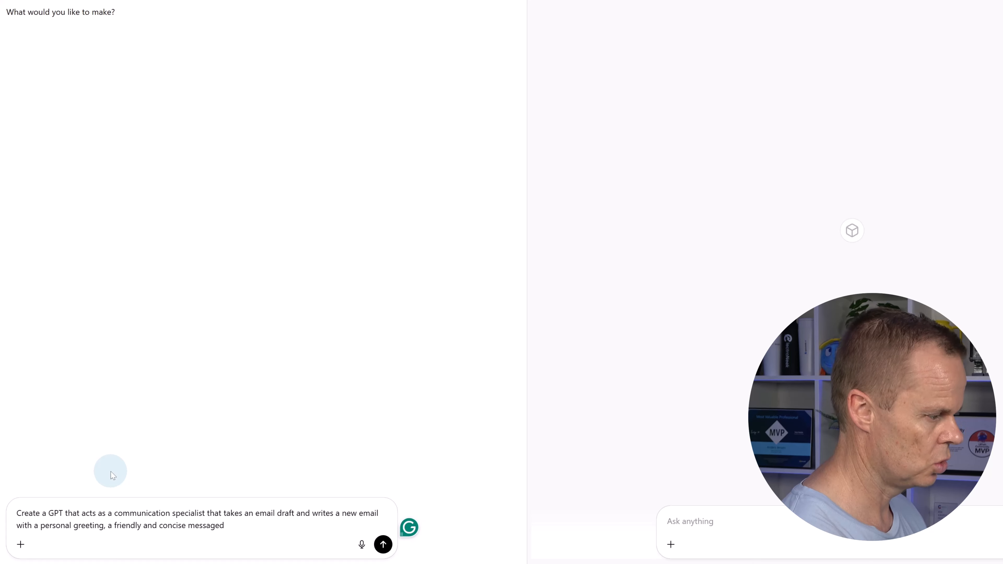
text(based on the d)
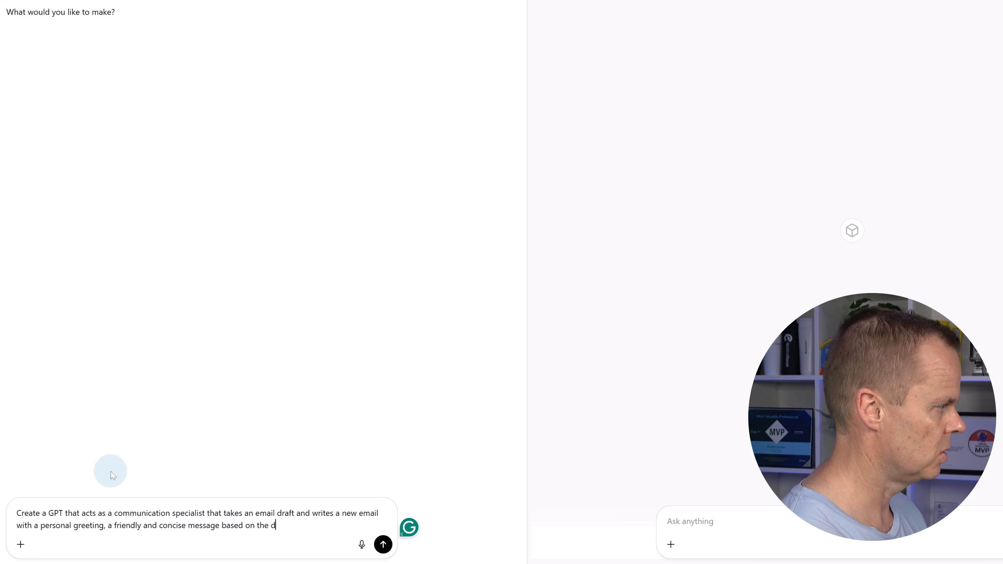
text(raft, and aend)
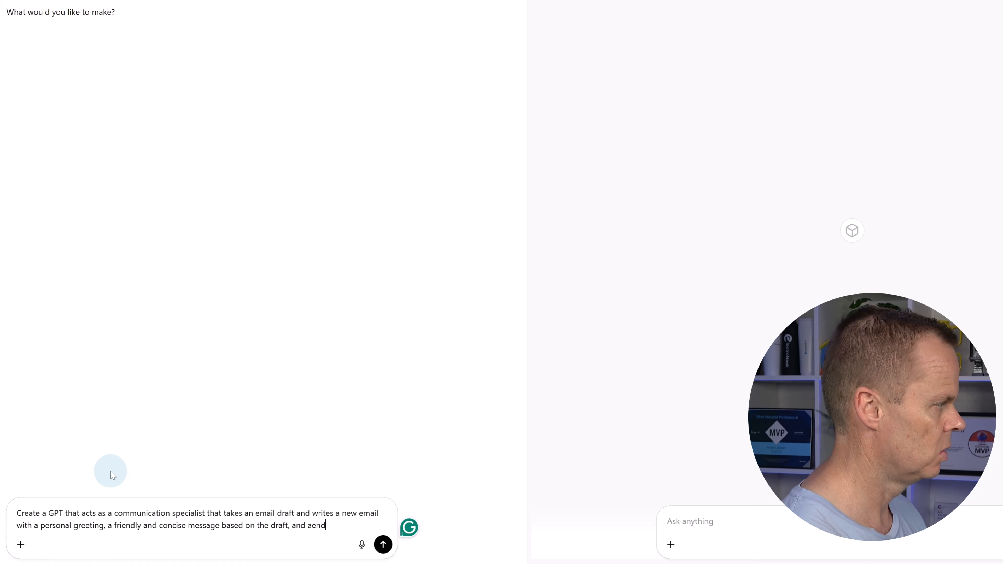
text(s with)
key(BackSpace)
key(BackSpace)
key(BackSpace)
key(BackSpace)
key(BackSpace)
key(BackSpace)
key(BackSpace)
key(BackSpace)
key(BackSpace)
key(BackSpace)
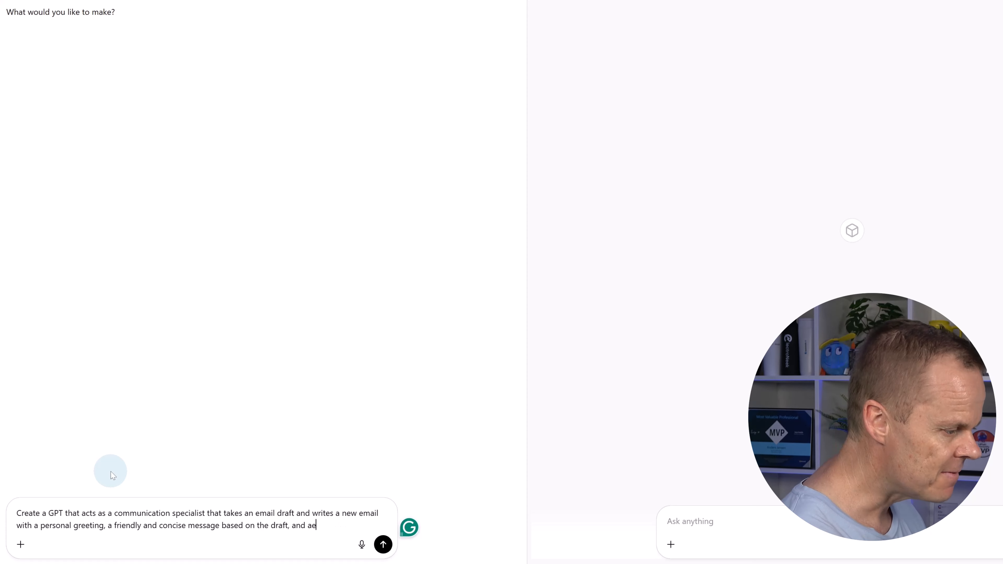
text(ends with a profe)
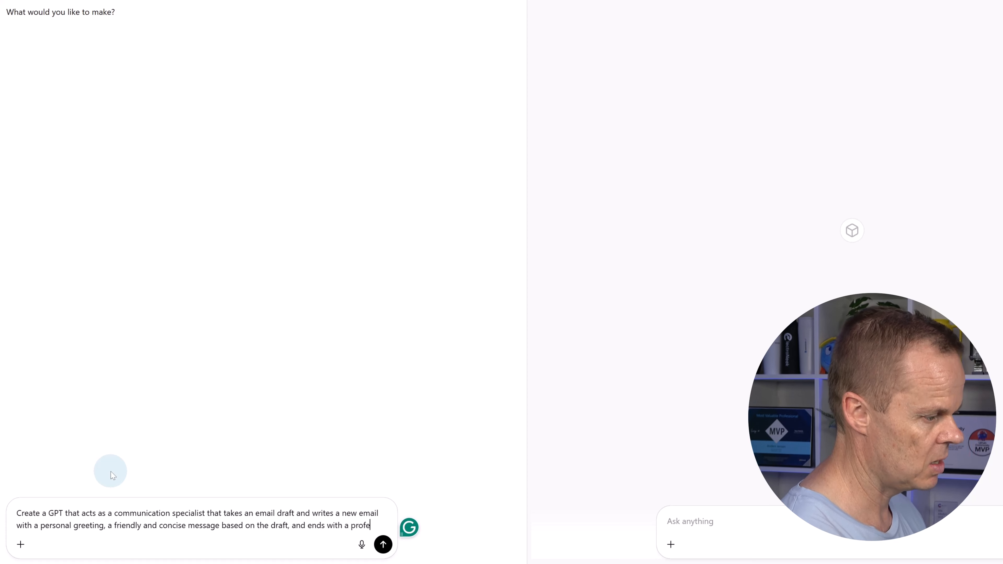
text(ssional greeti)
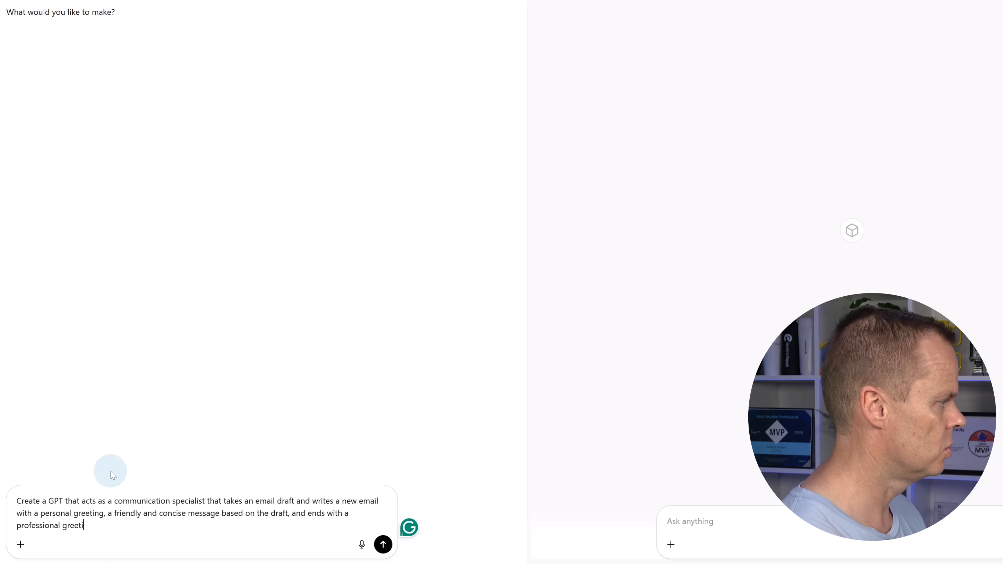
text(ng, and finall)
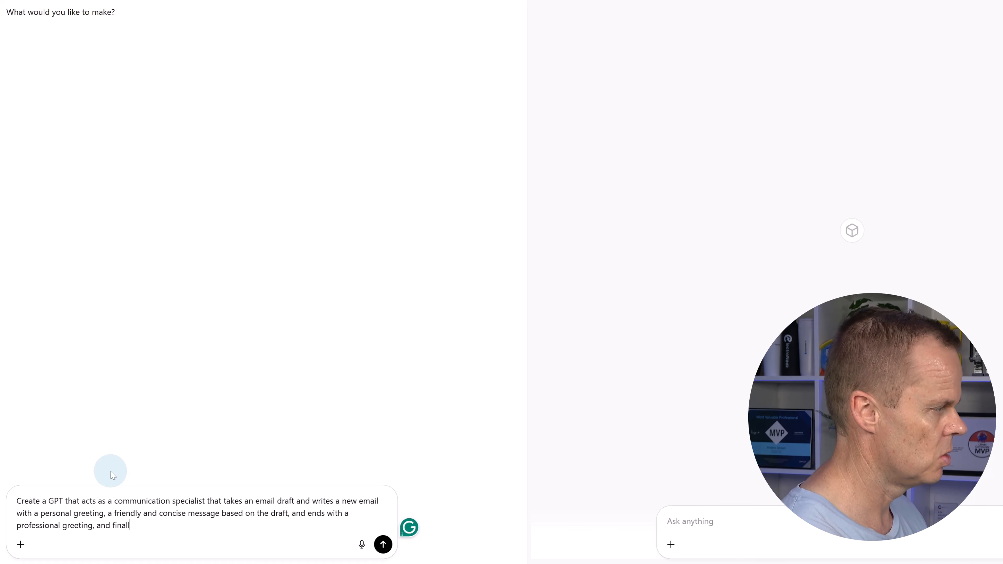
text(y suggests an e)
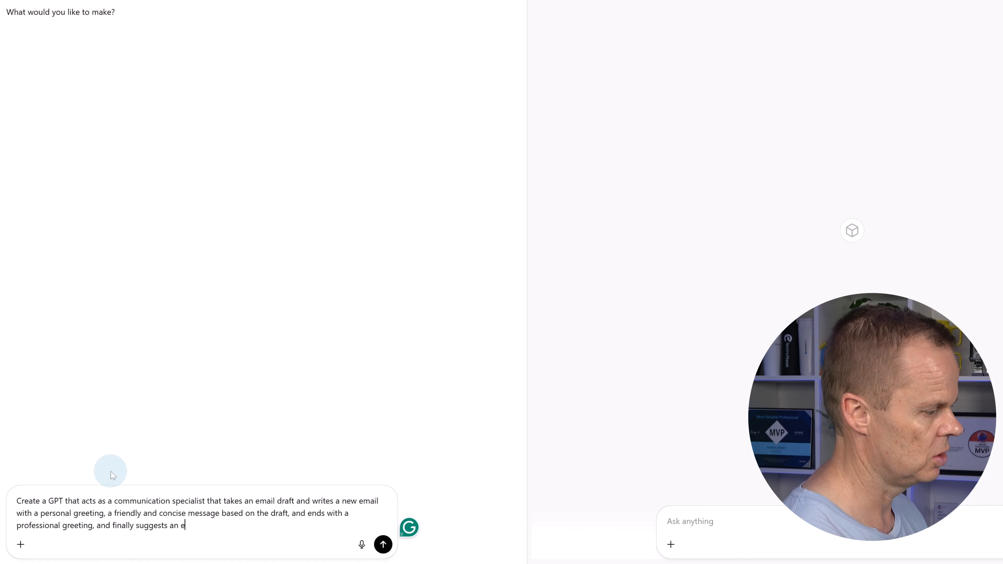
text(mail subject)
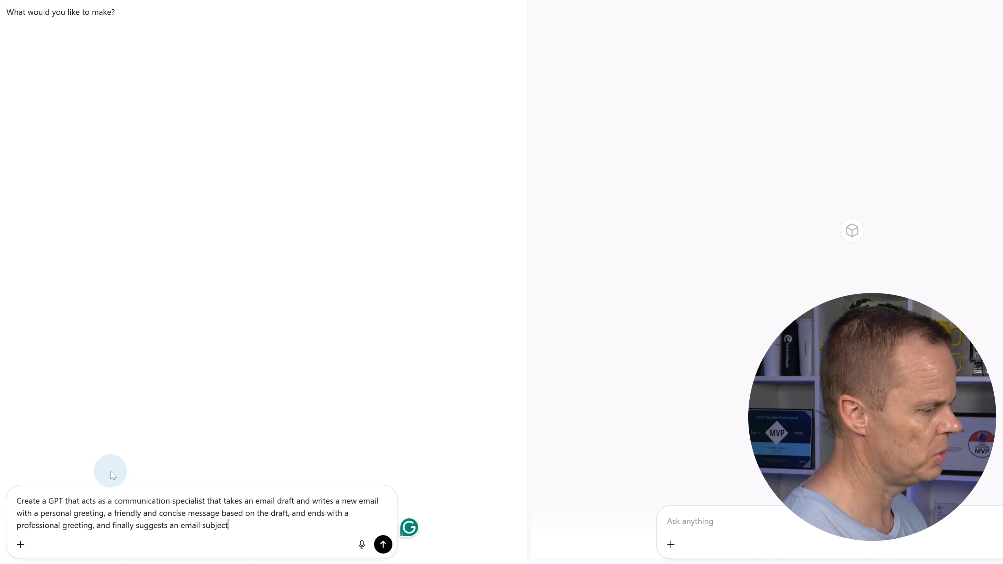
Submit the GPT description, then accept the suggested name Email Polisher and its generated profile picture
key(Return)
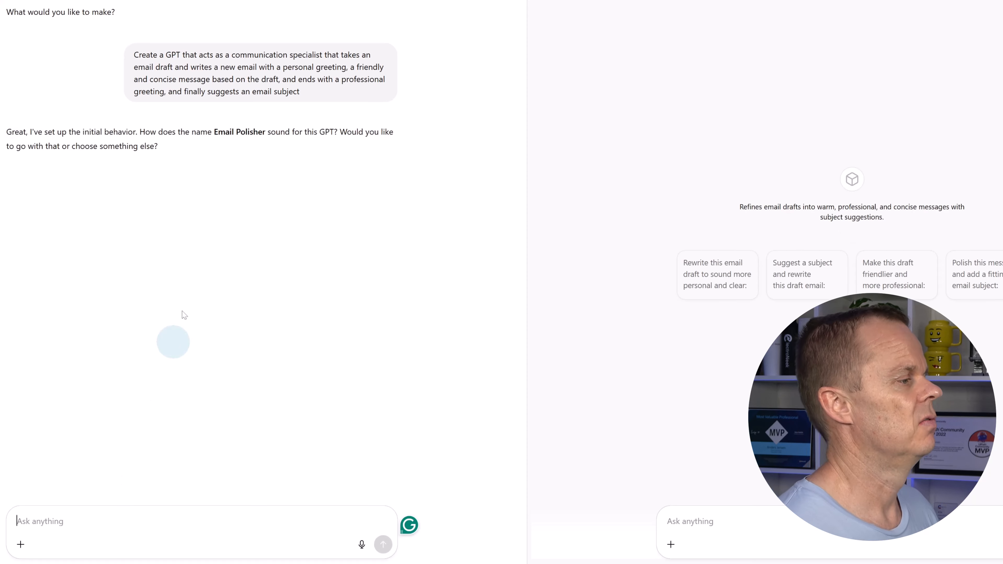
click(114, 546)
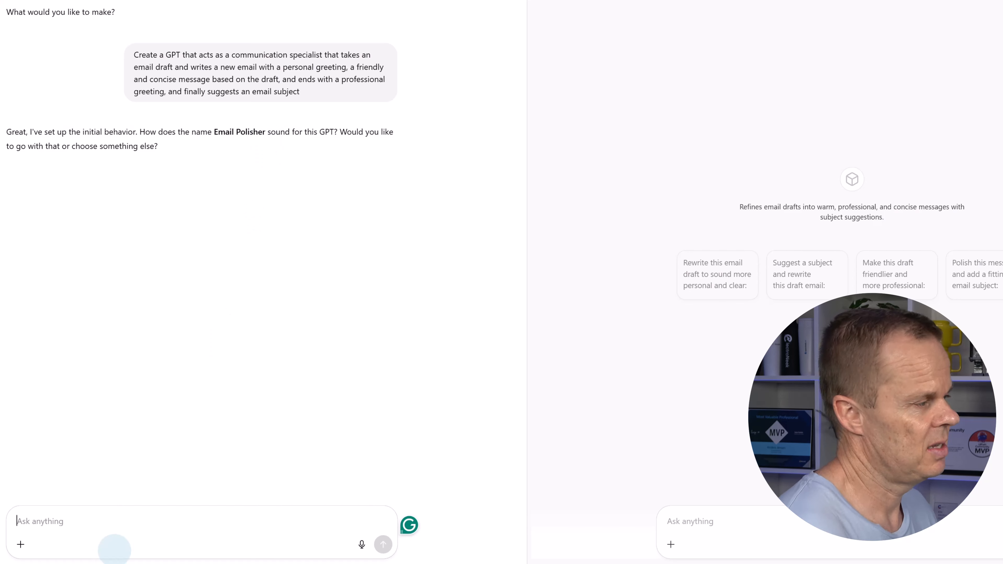
text(Yes)
key(Return)
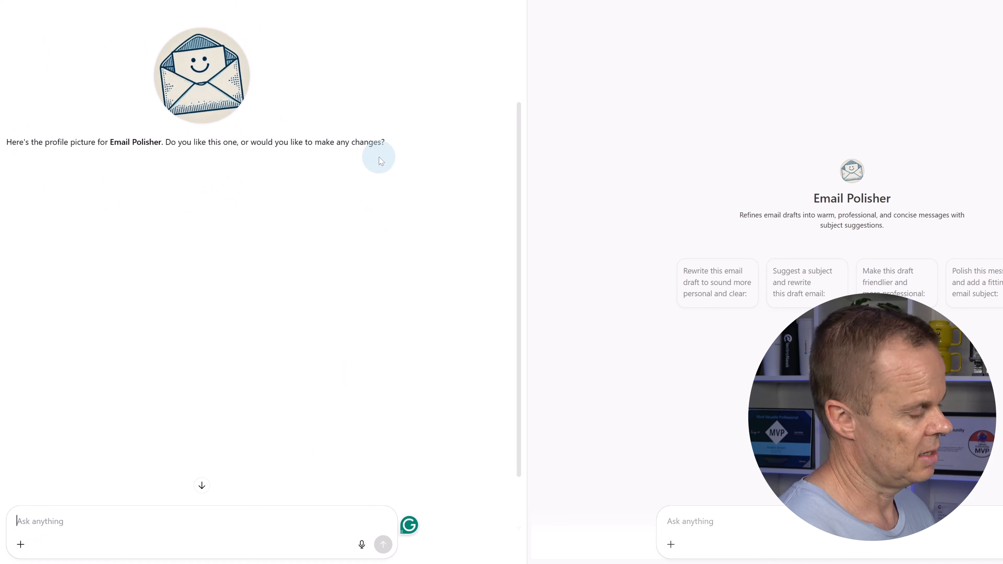
text(Ok)
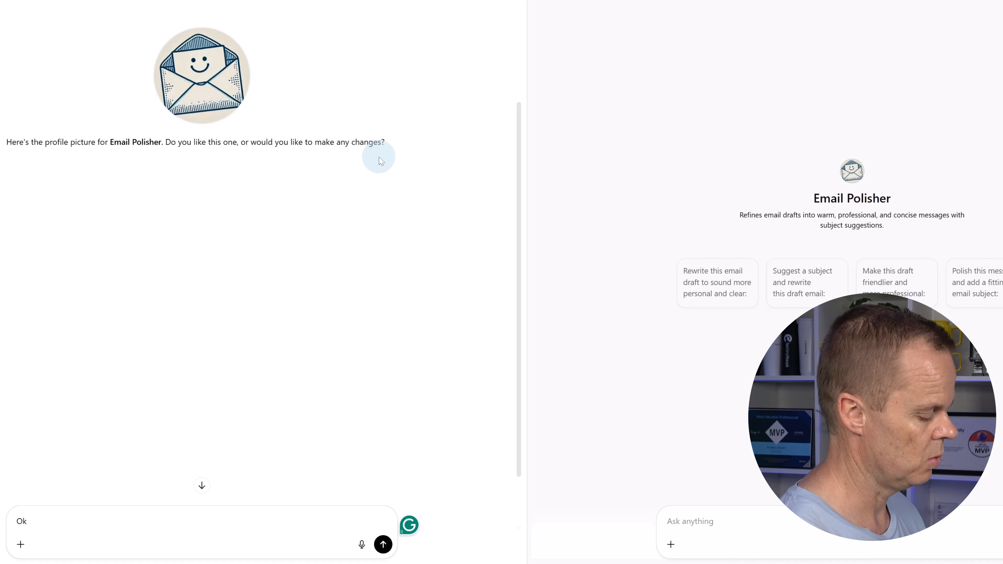
key(Return)
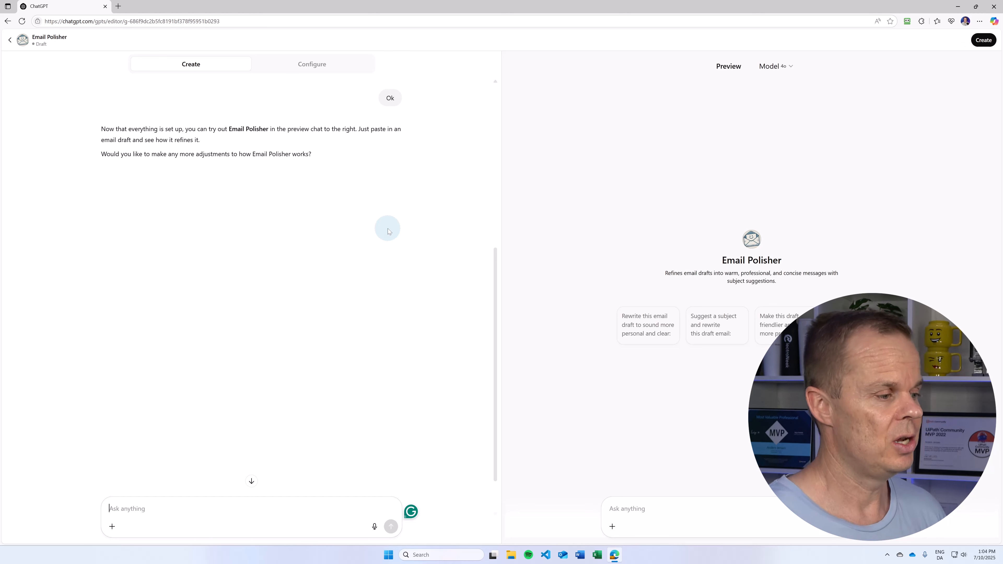
click(328, 72)
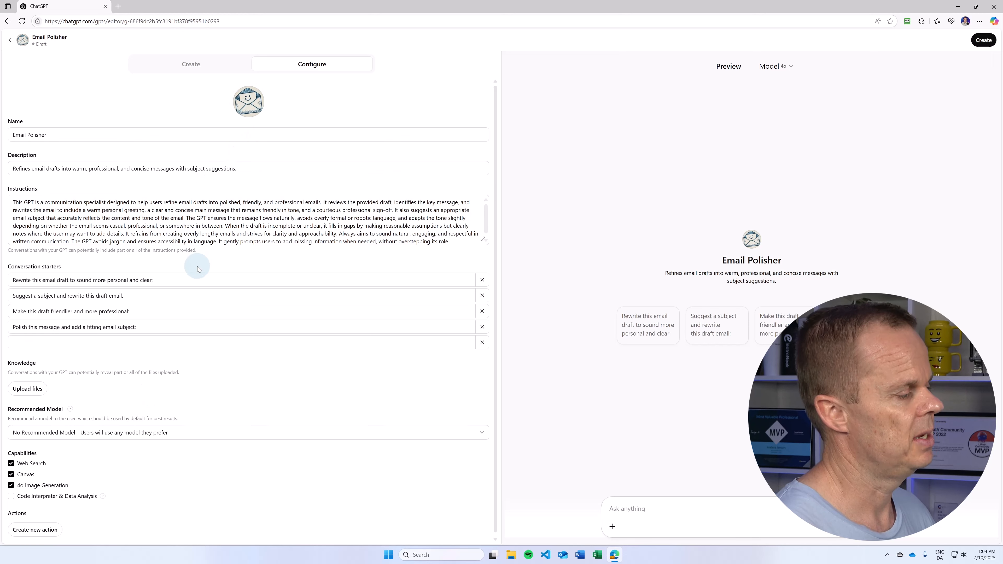
scroll(206, 301, down, 1)
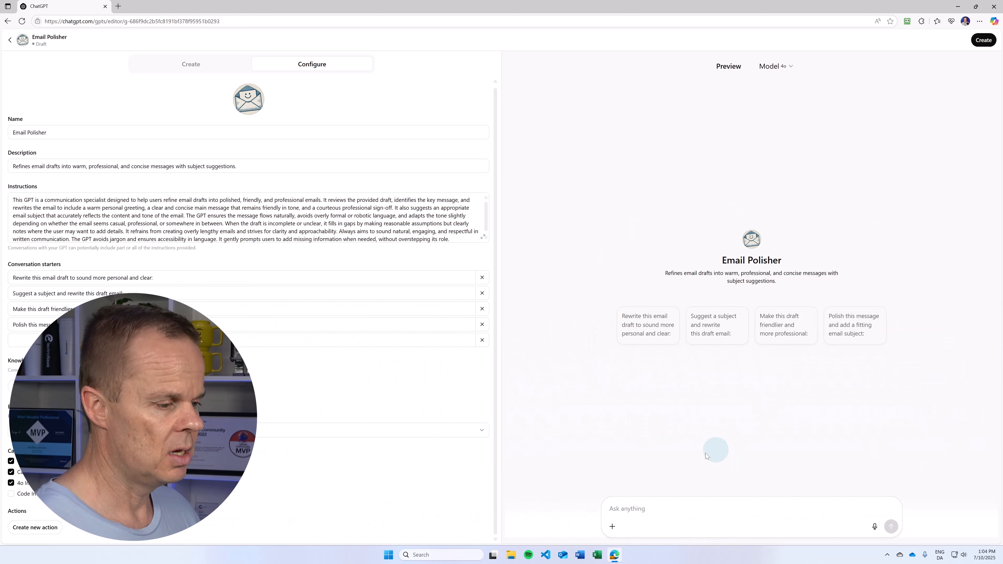
click(658, 506)
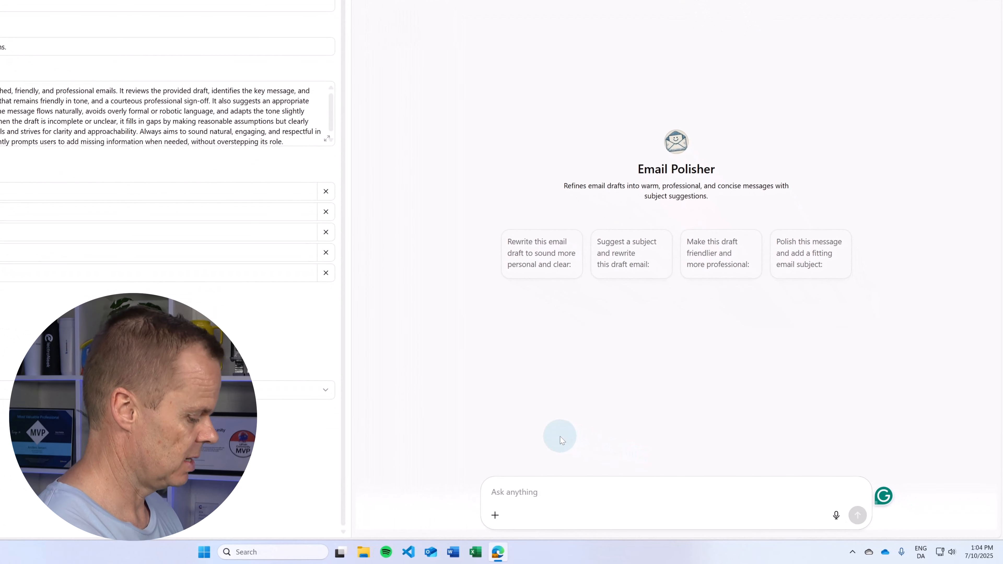
Test Email Polisher with a blunt complaint draft, checking a spelling suggestion before sending it
text(Hi Ben,)
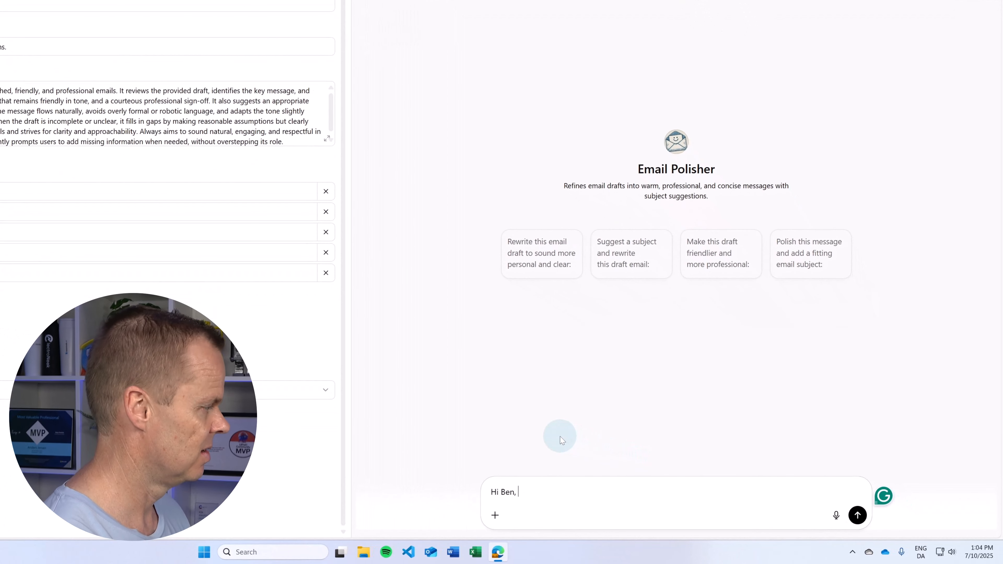
text( I find )
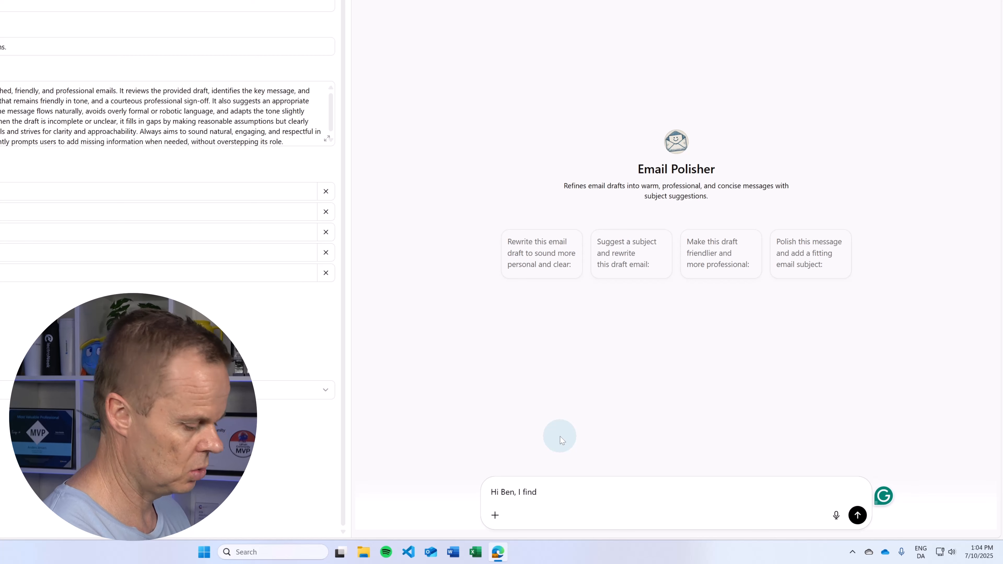
text(your negotati)
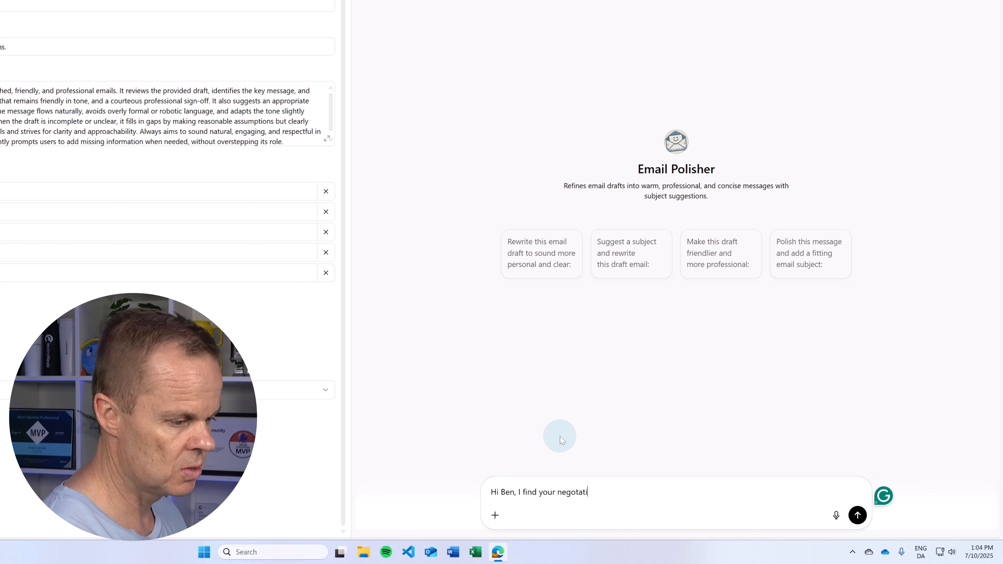
text(on and act towa)
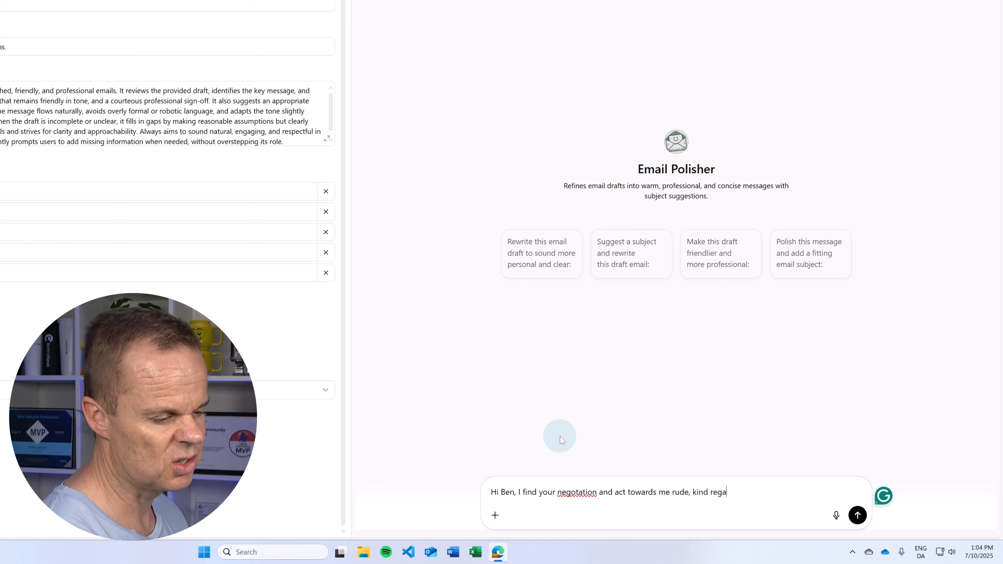
text(rds)
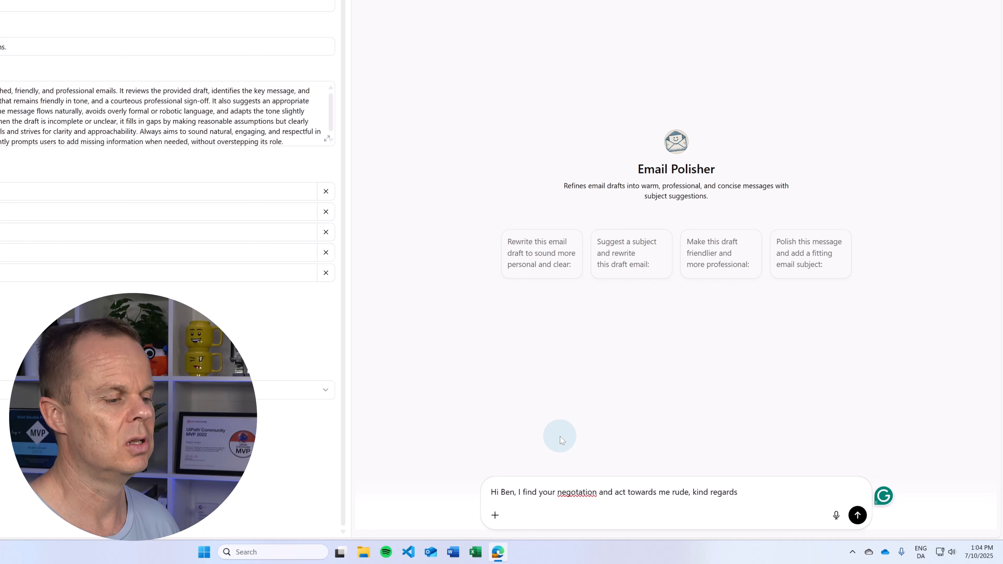
click(582, 492)
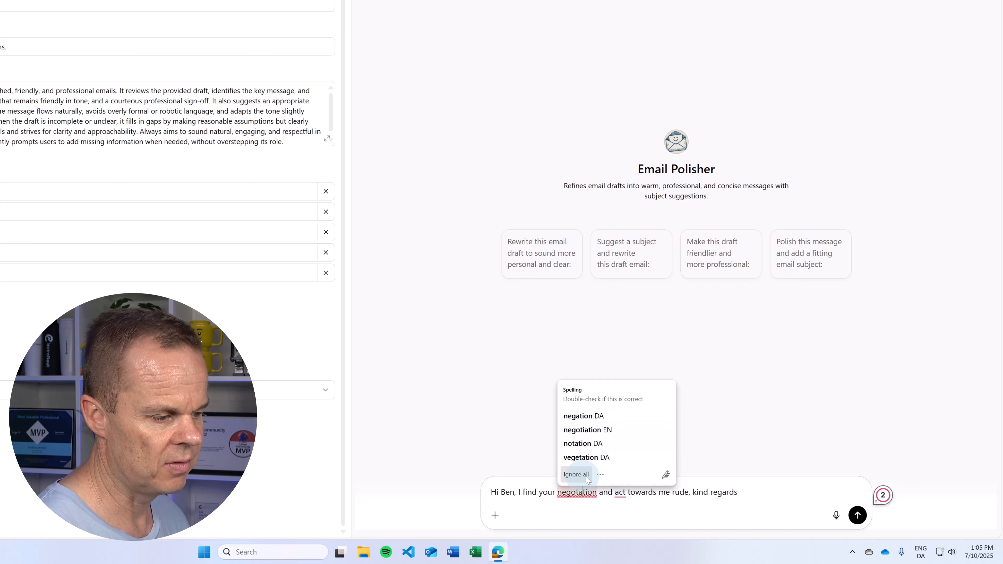
mouse_move(596, 496)
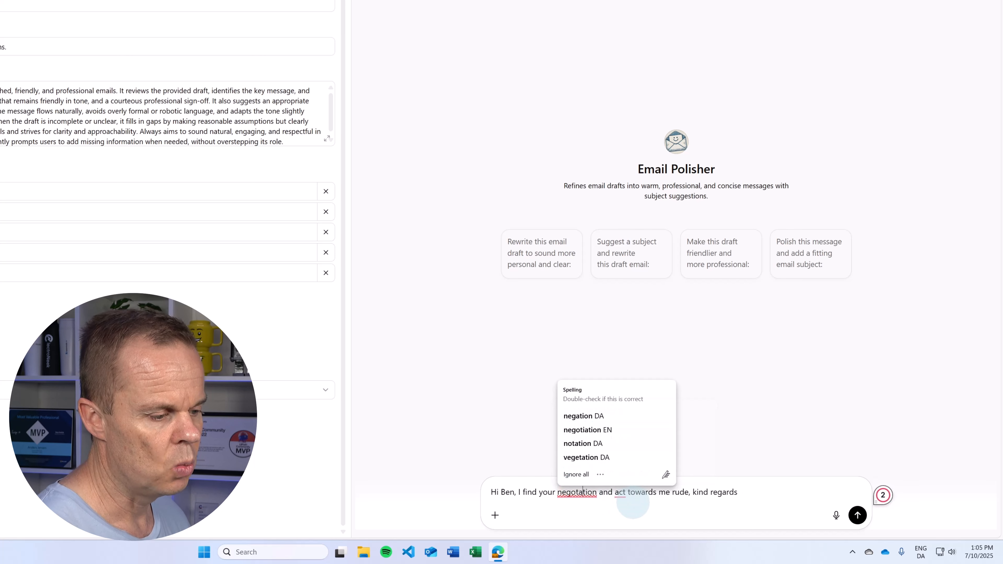
click(858, 515)
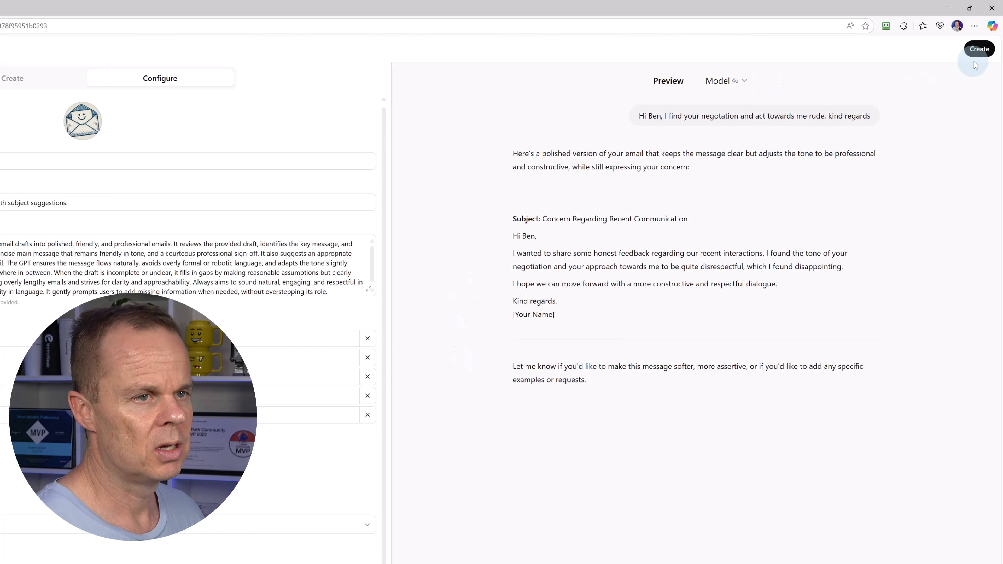
Save Email Polisher with Invite-only access and open its own chat page
click(970, 50)
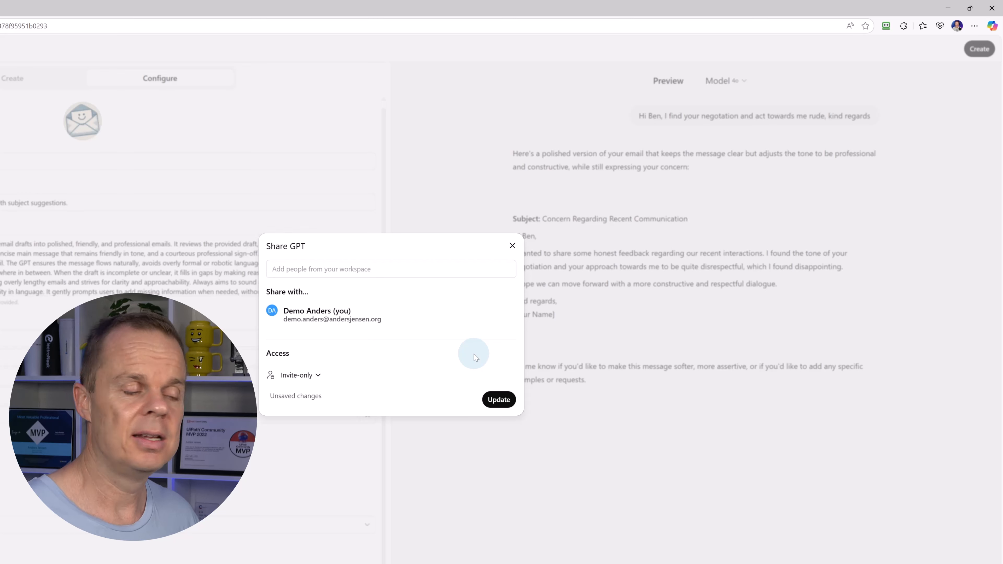
click(496, 401)
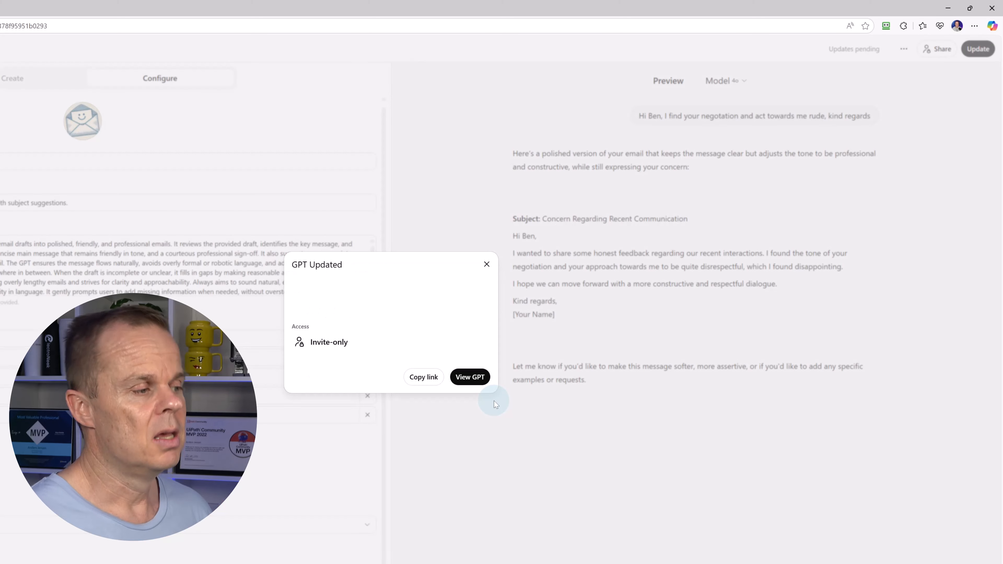
click(476, 379)
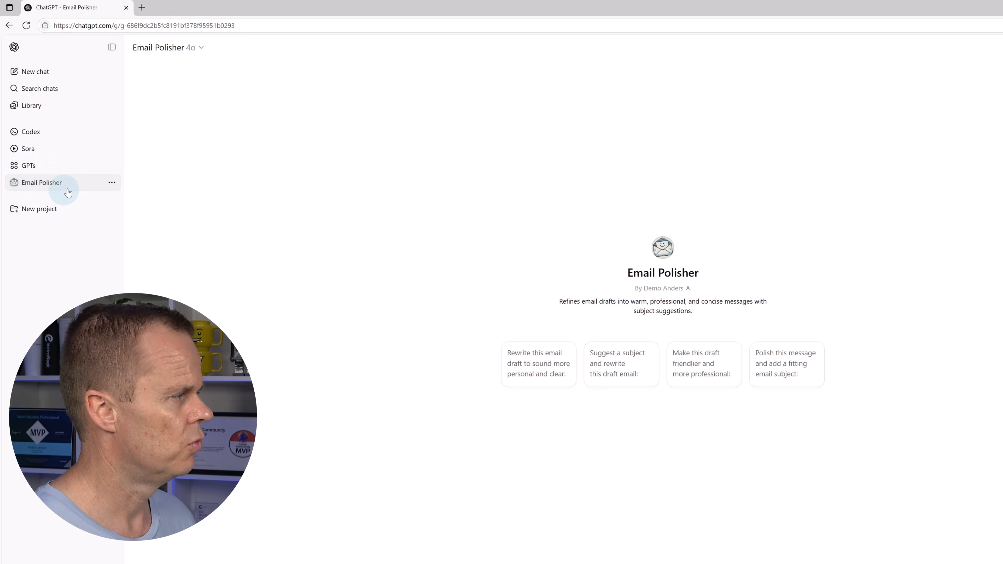
Look over Email Polisher's sidebar and title menus without changes, then start a new chat and go to GPTs
click(112, 183)
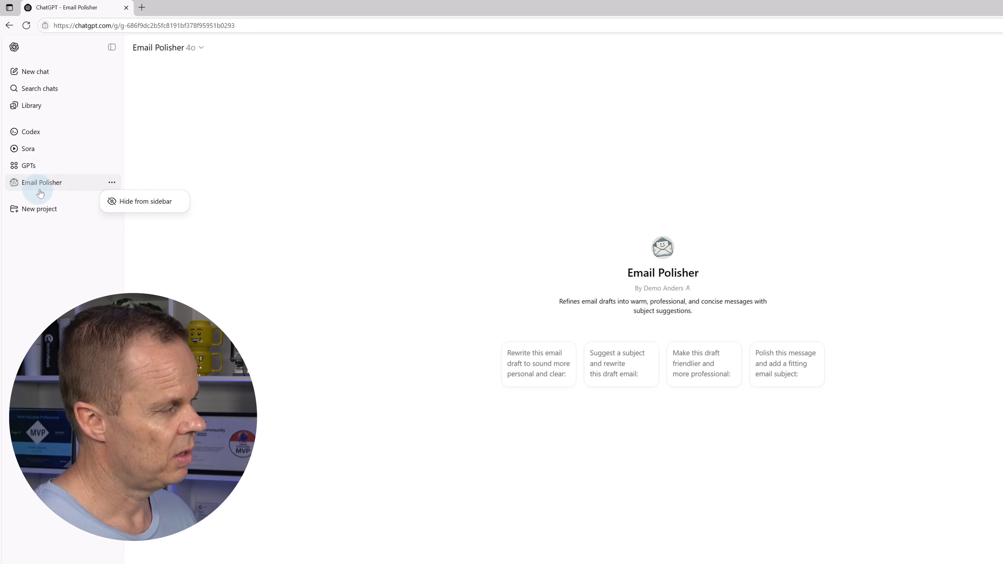
click(264, 324)
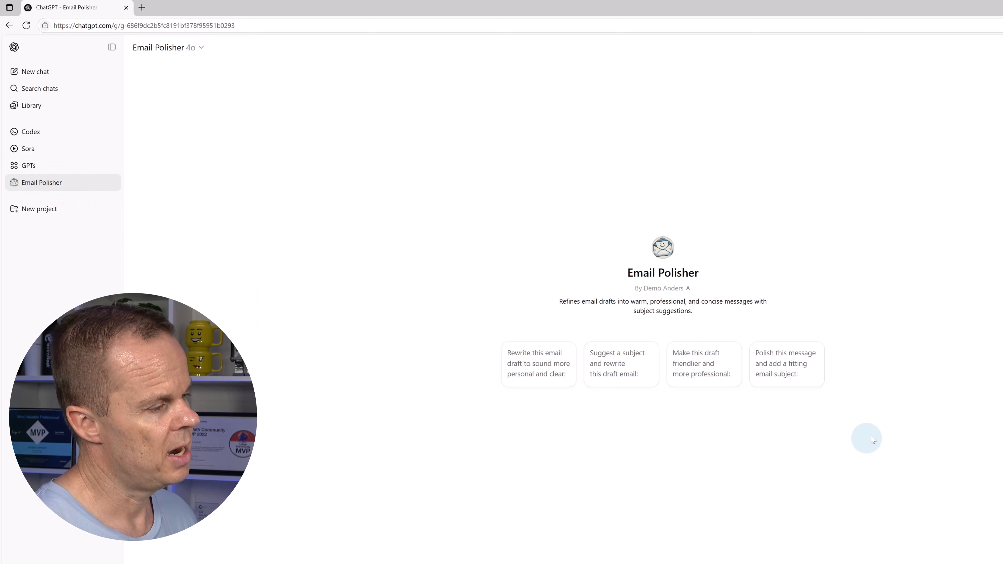
click(185, 51)
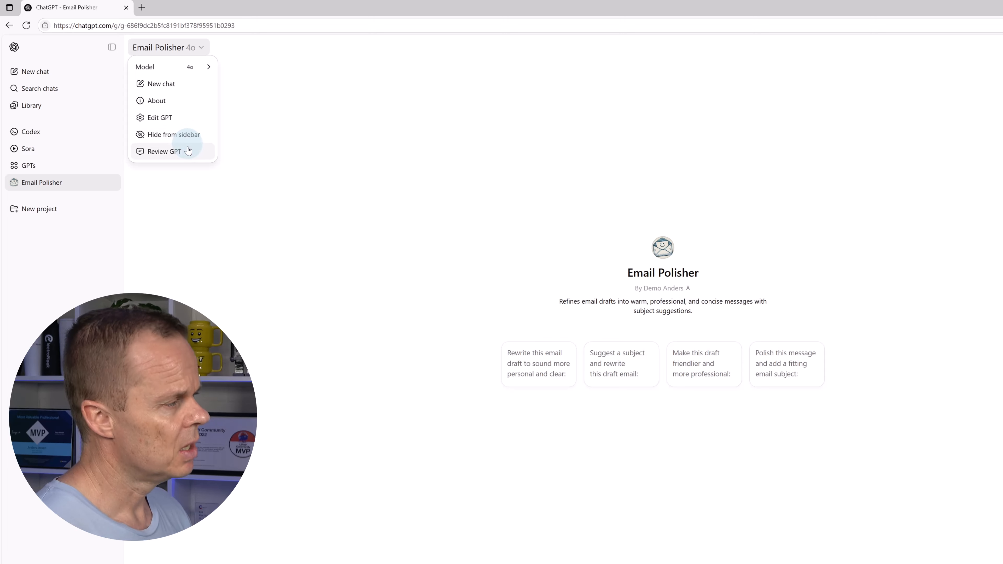
click(176, 269)
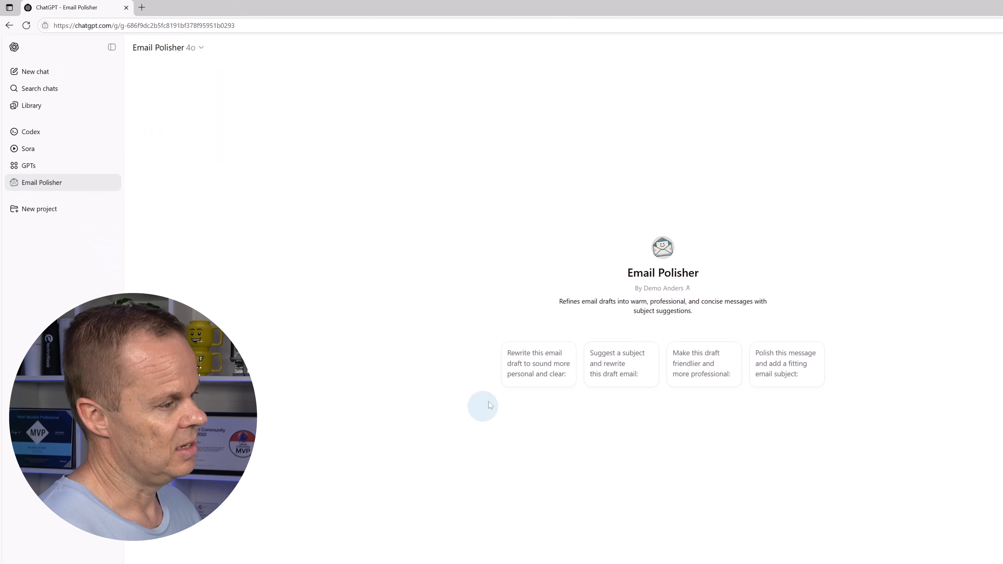
click(35, 73)
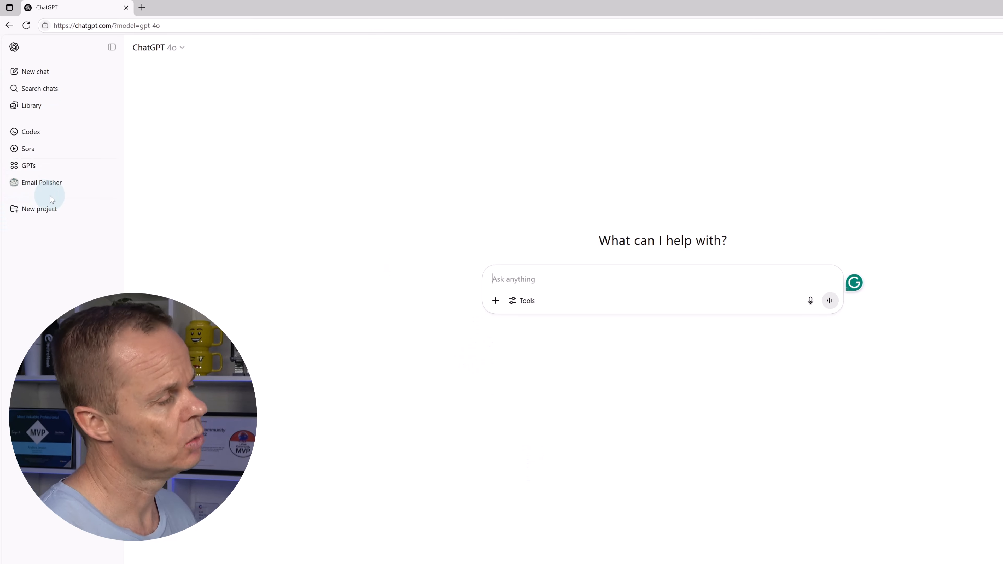
click(26, 181)
Find Email Polisher under My GPTs and dismiss its options menu without deleting it
click(35, 168)
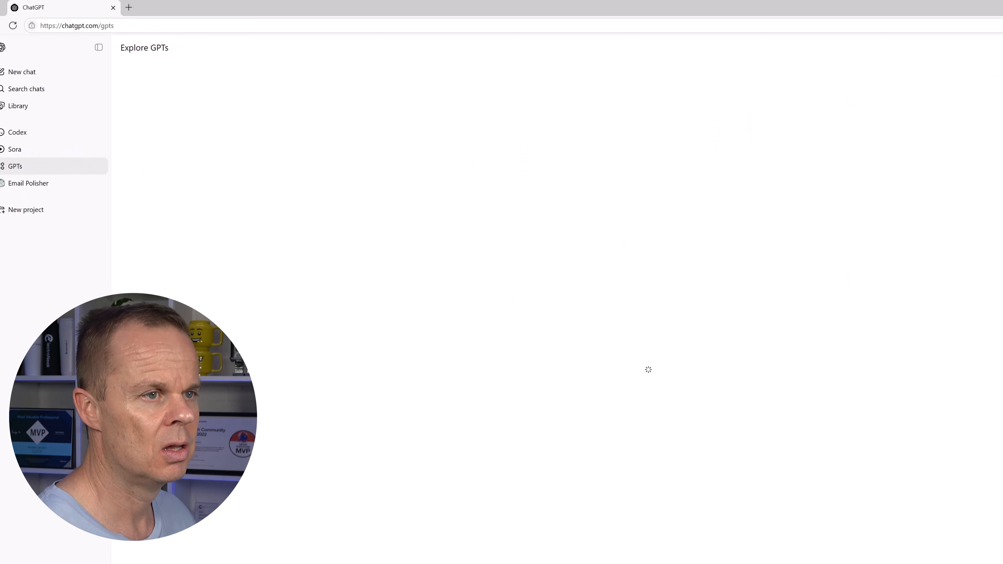
click(945, 55)
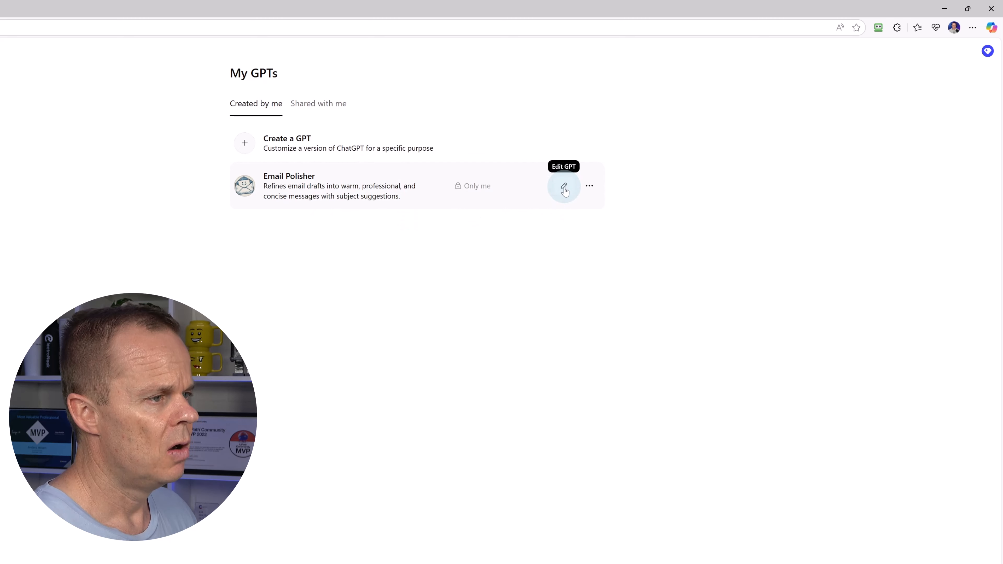
click(588, 187)
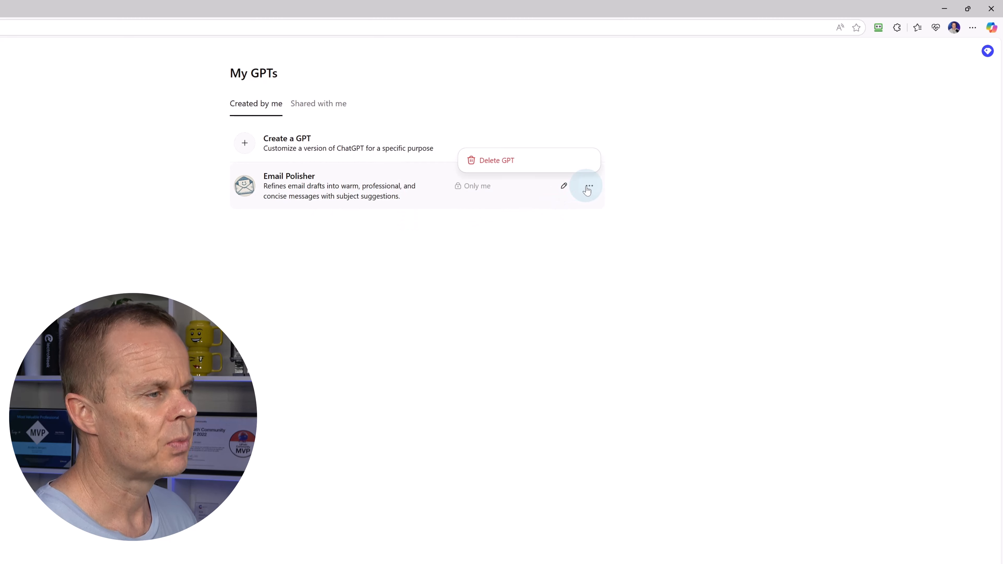
click(315, 189)
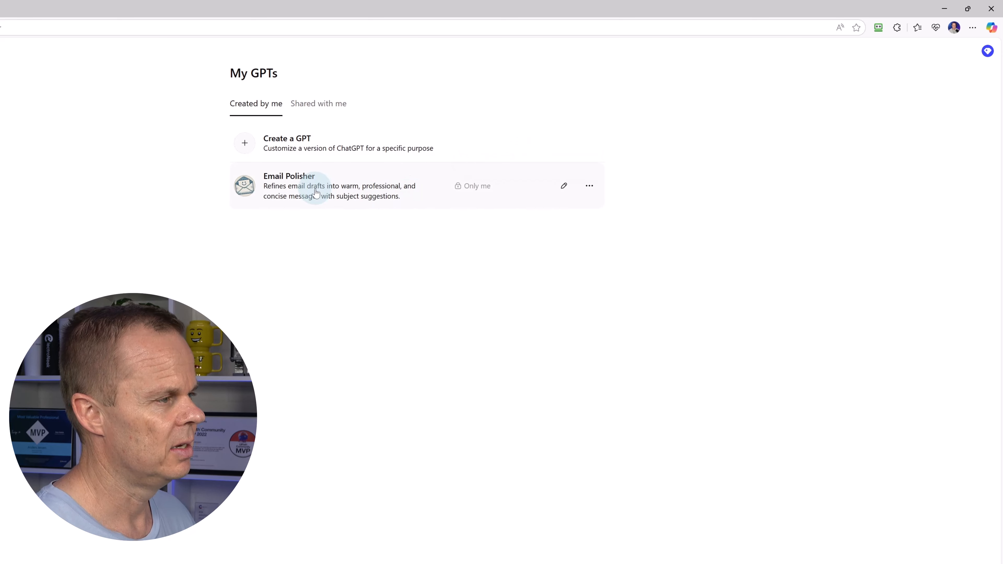
Open an Email Polisher chat, start a new blank chat, then return to Explore GPTs
click(134, 49)
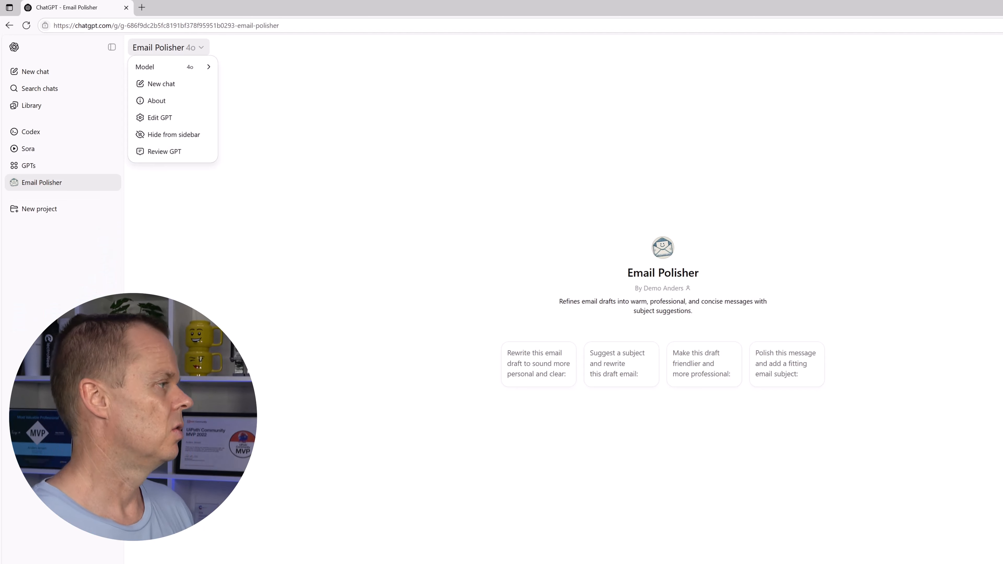
click(34, 72)
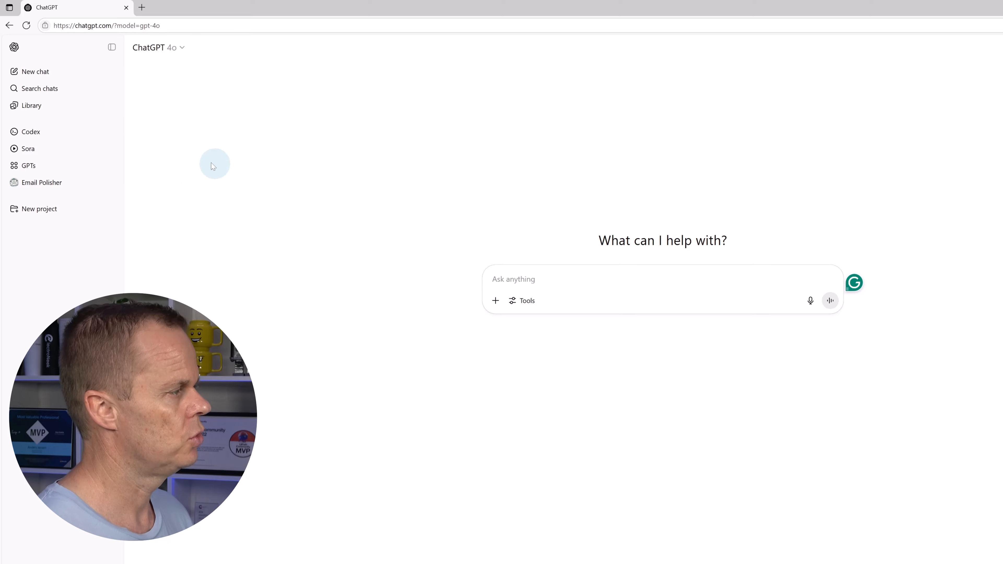
click(56, 167)
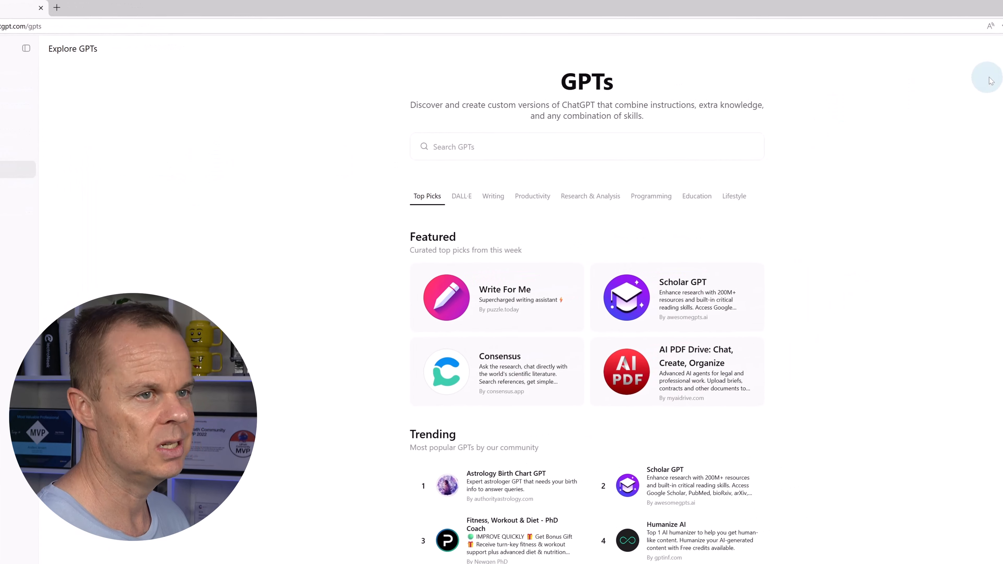
Start a new blank GPT and choose Upload Photo for its profile picture
click(986, 49)
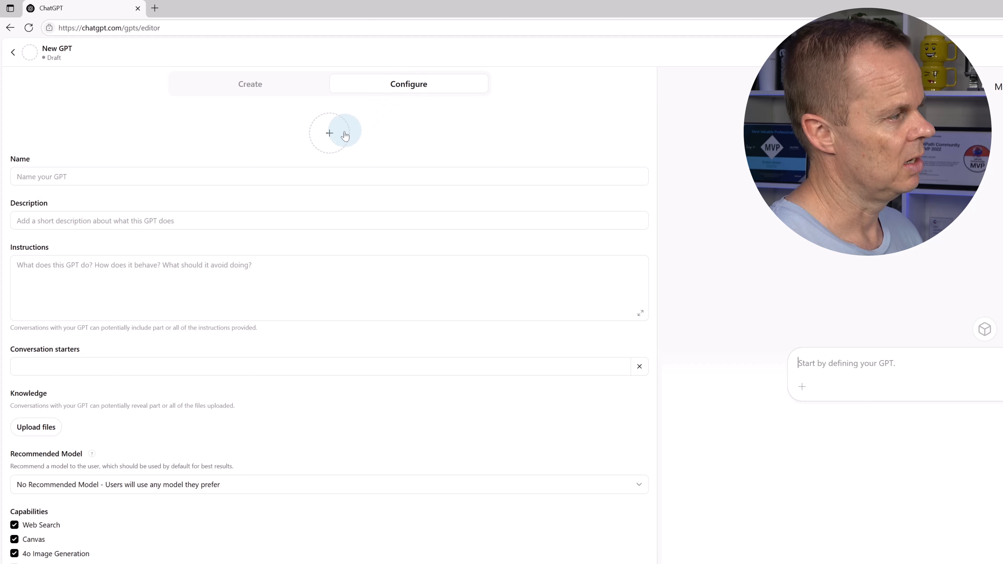
click(336, 137)
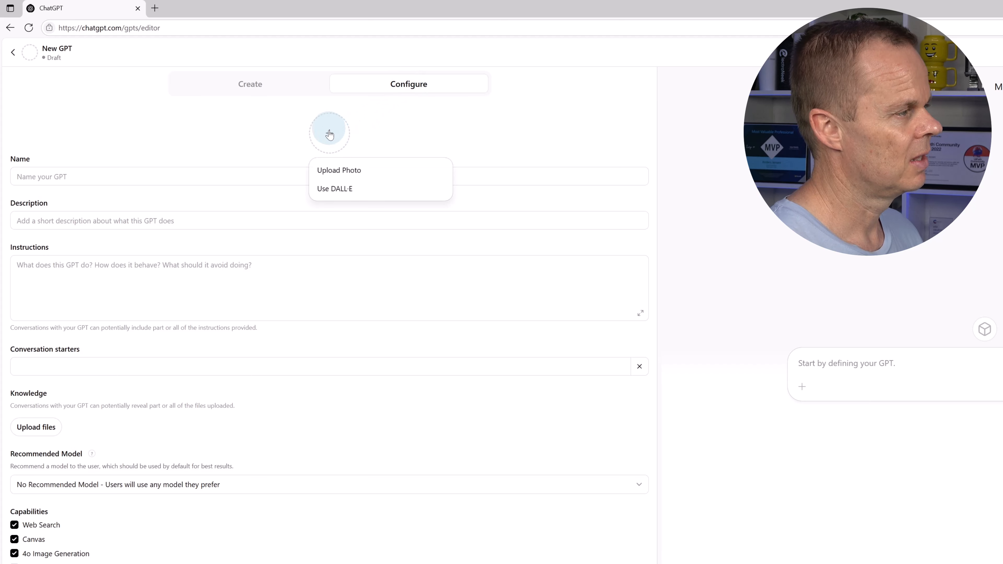
click(353, 172)
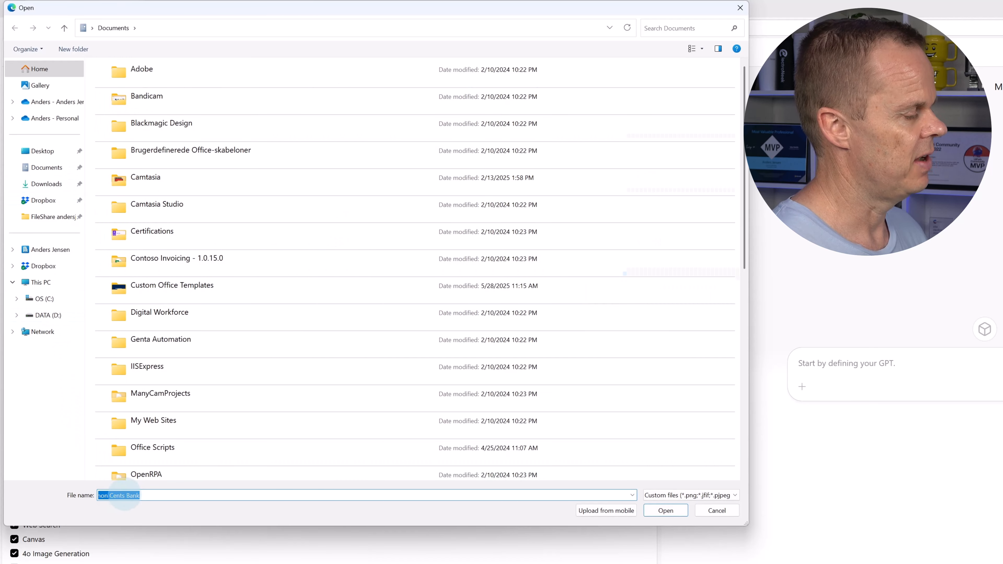
Upload CommonCentsBankLogoLowRes.png from Desktop > Lesson Files > Custom GPTs and Projects > The Common Cents Bank
click(42, 151)
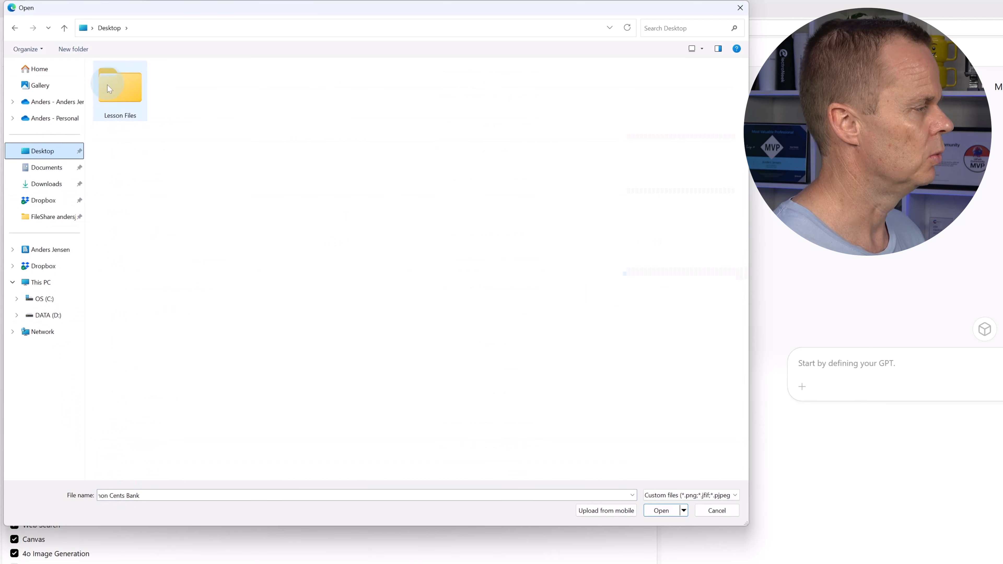
double_click(134, 82)
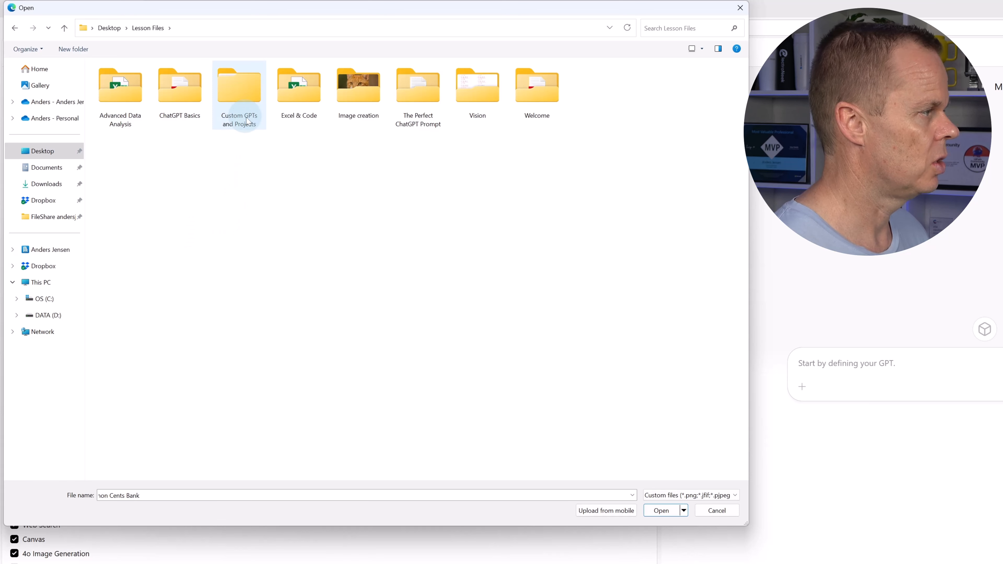
double_click(237, 91)
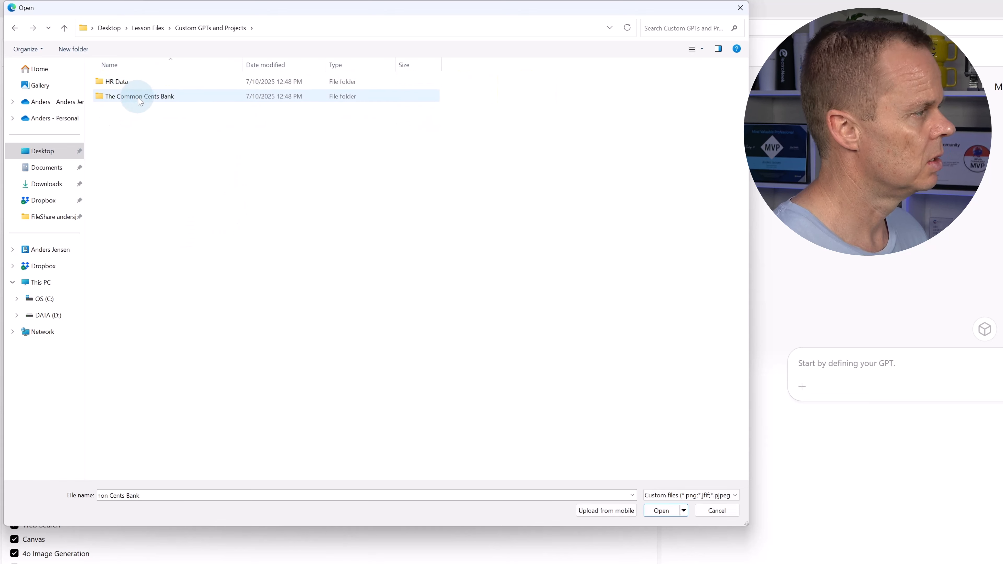
double_click(159, 97)
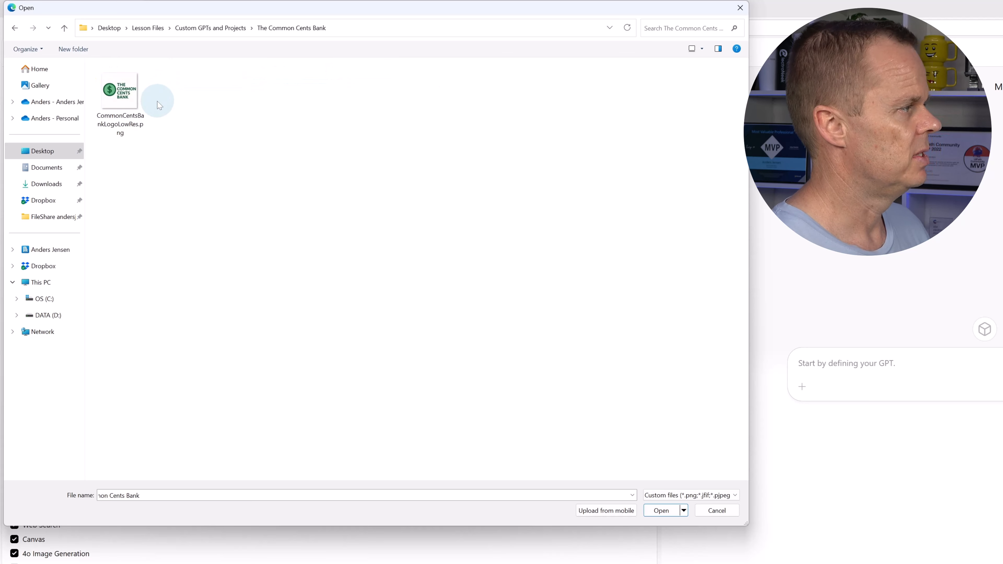
click(126, 91)
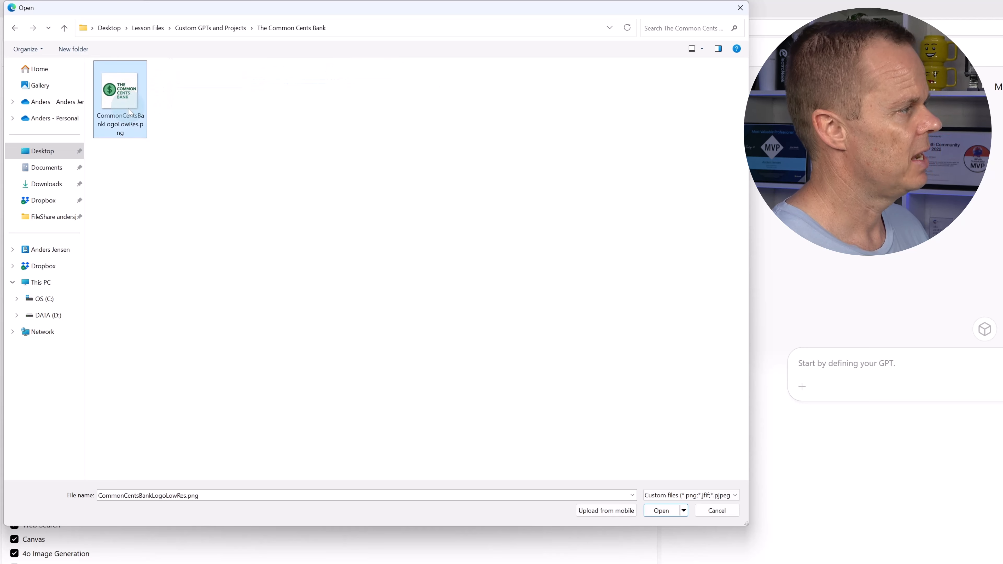
click(661, 510)
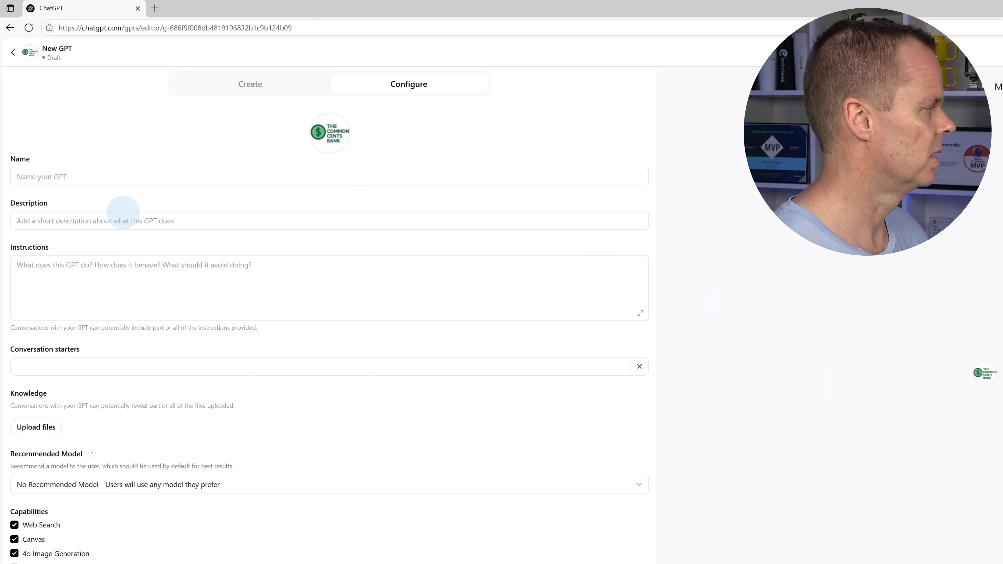
Name the GPT 'The Common Cents Bank HR' and begin a description about answering common HR questions
click(114, 178)
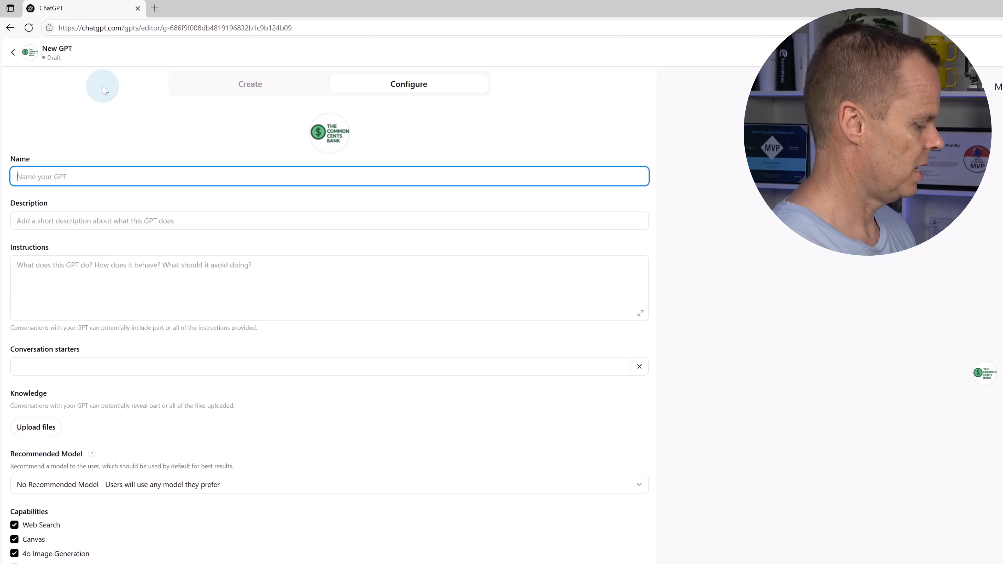
text(The Commo)
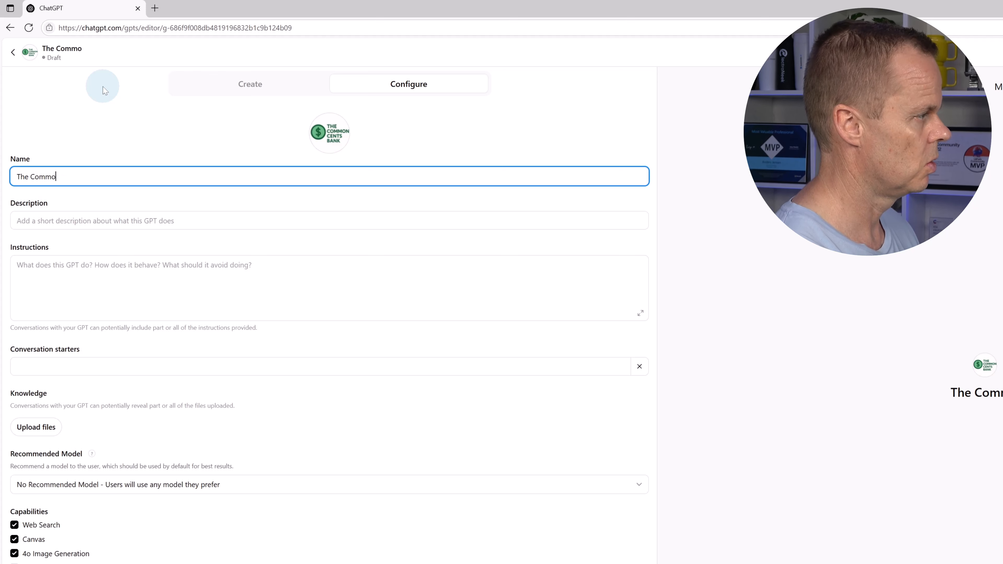
text(n Cents Bank HR)
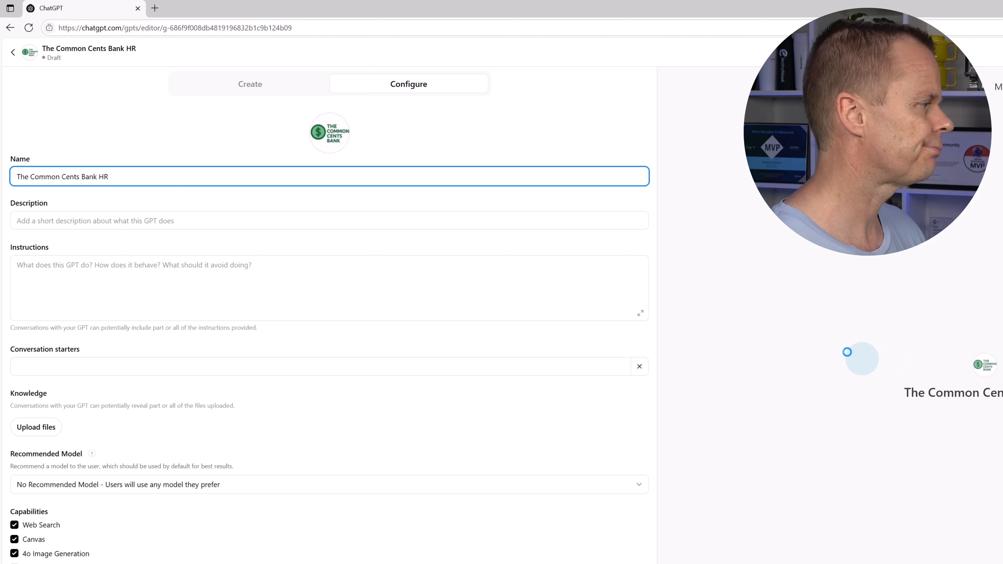
click(219, 220)
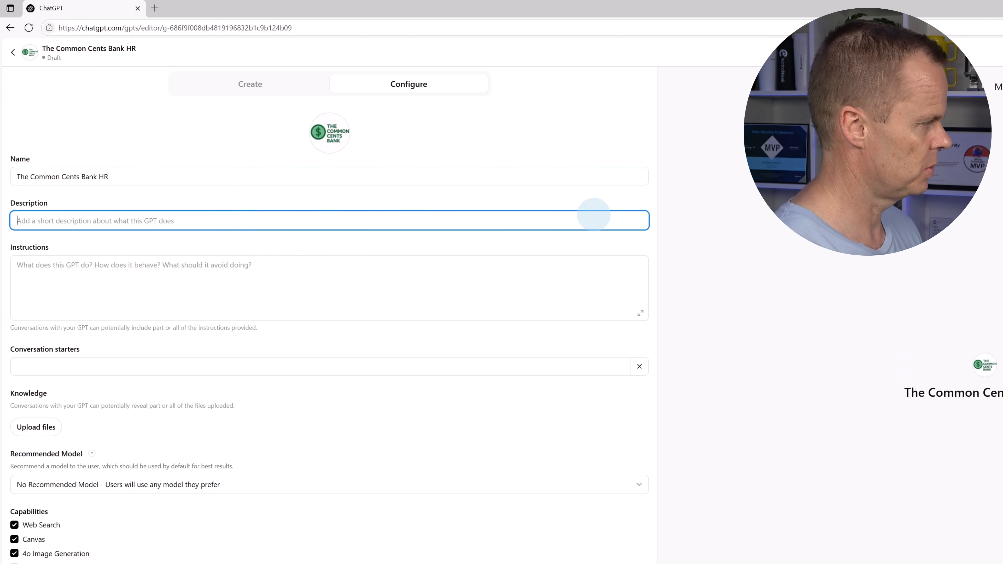
text(THis)
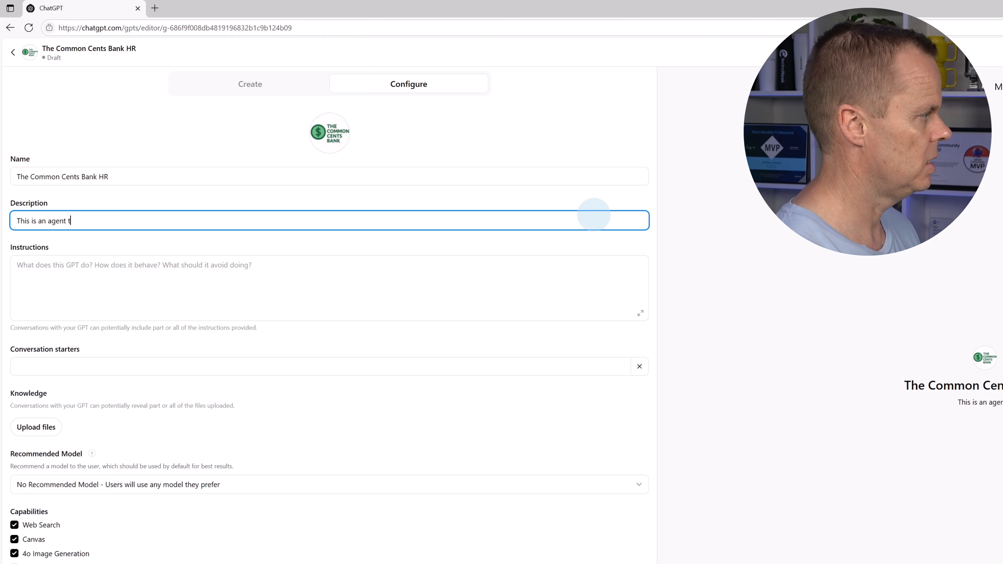
text(mpl)
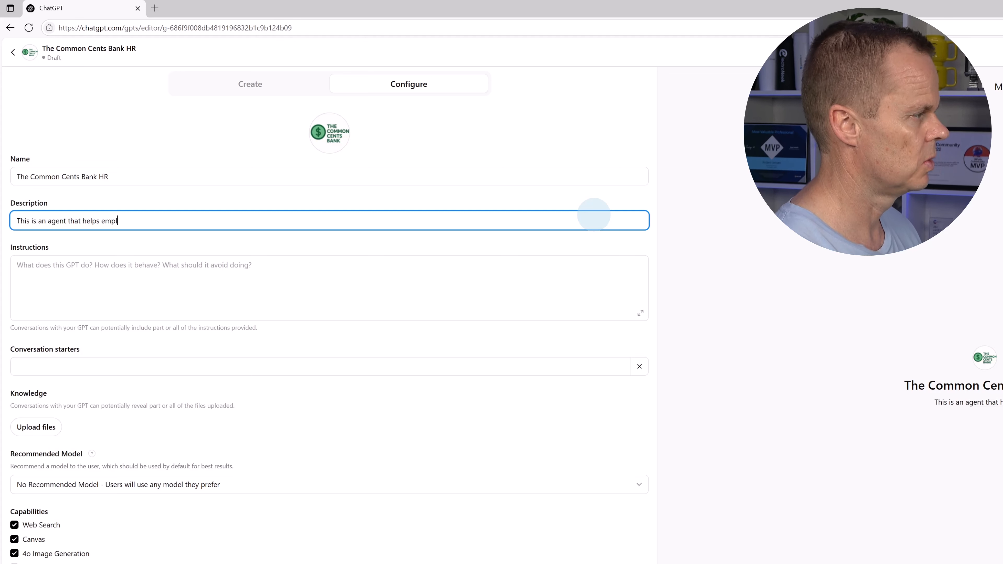
text(oyees qui)
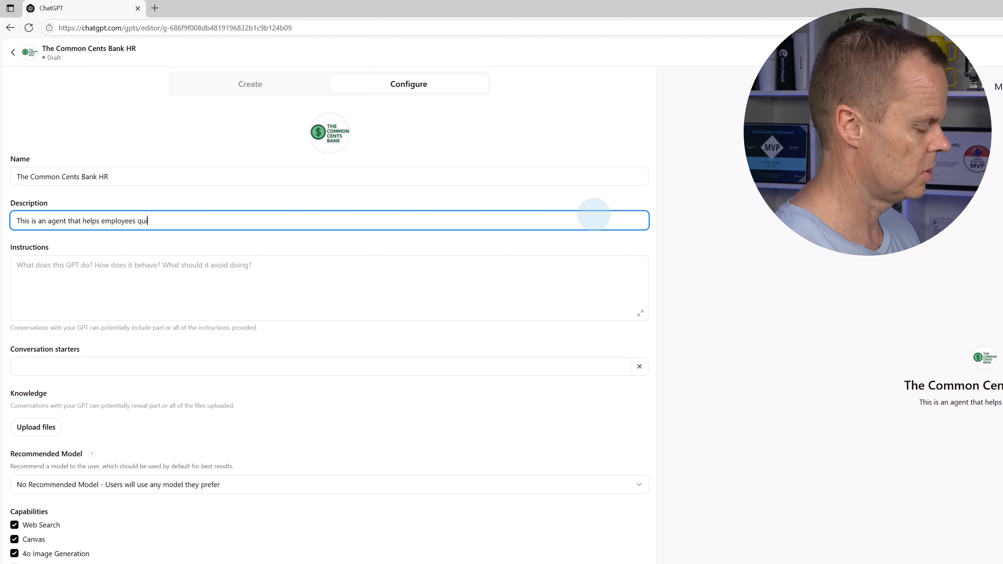
text(ckly)
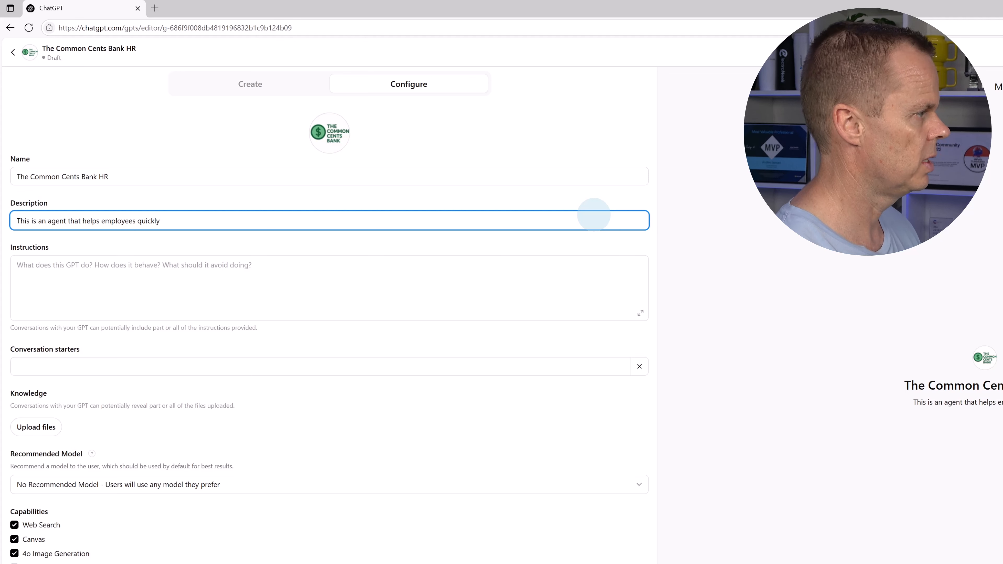
text( find answers to )
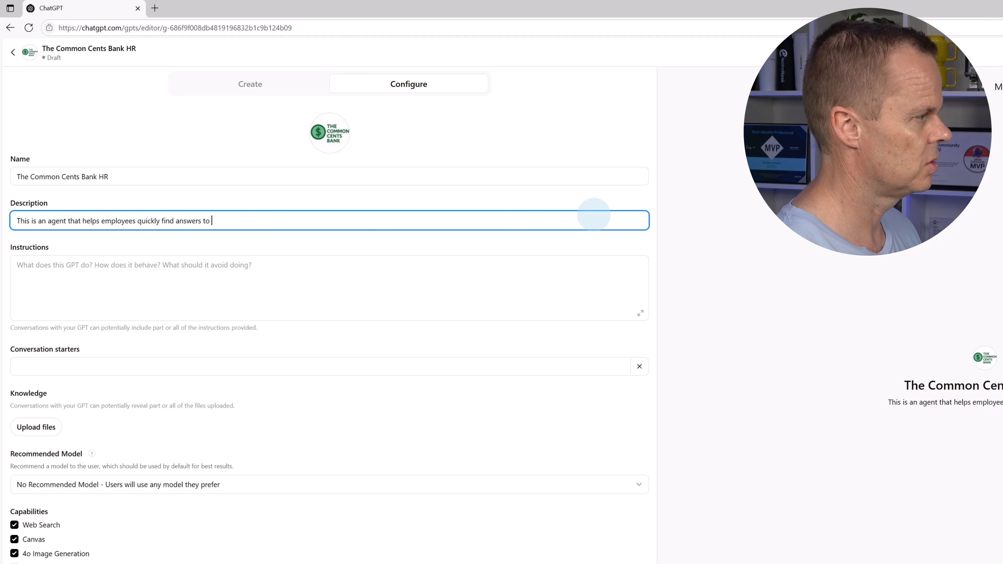
text(common HR-related questions)
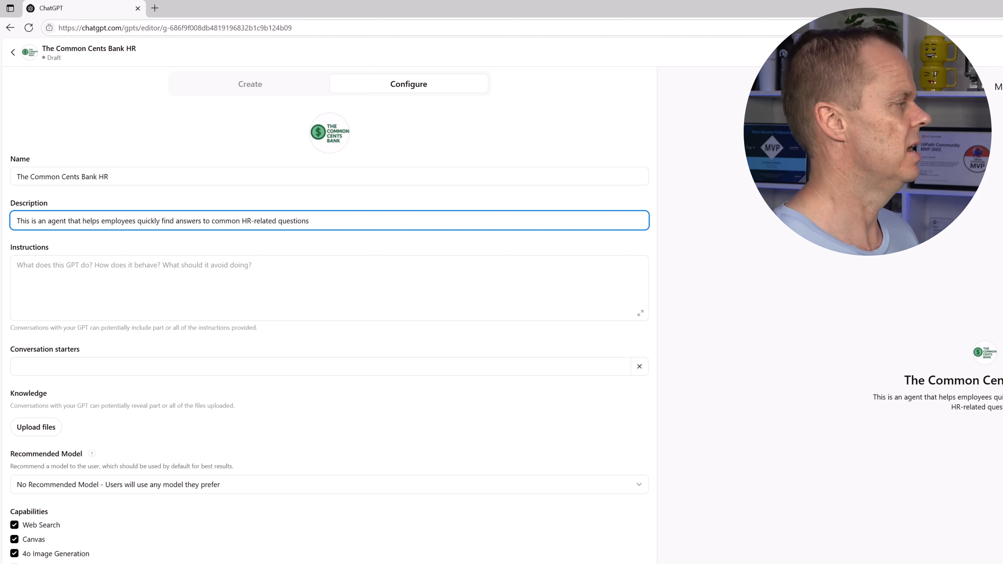
Write instructions for an HR assistant that answers employees' questions about policies, benefits and procedures
click(90, 273)
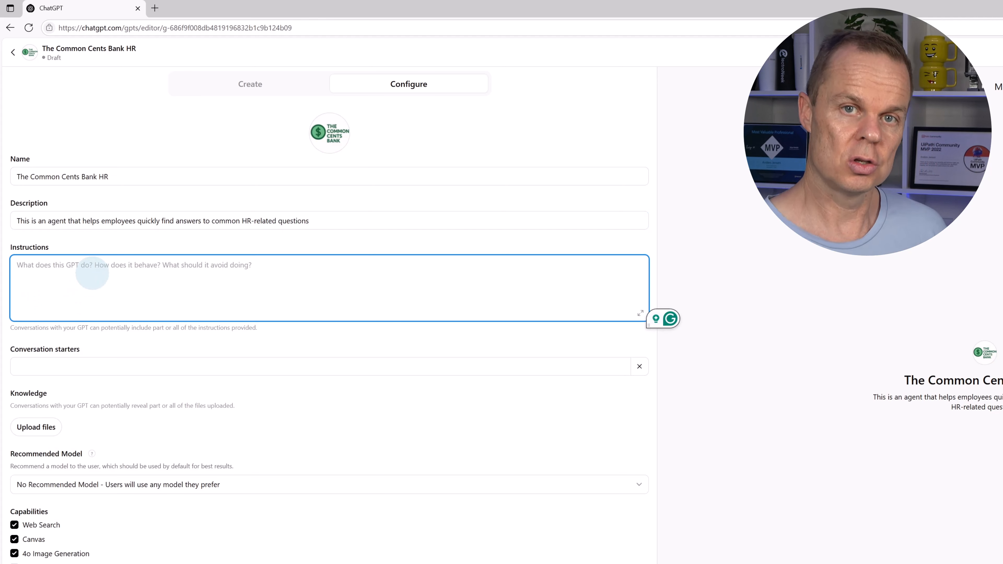
text(Yo)
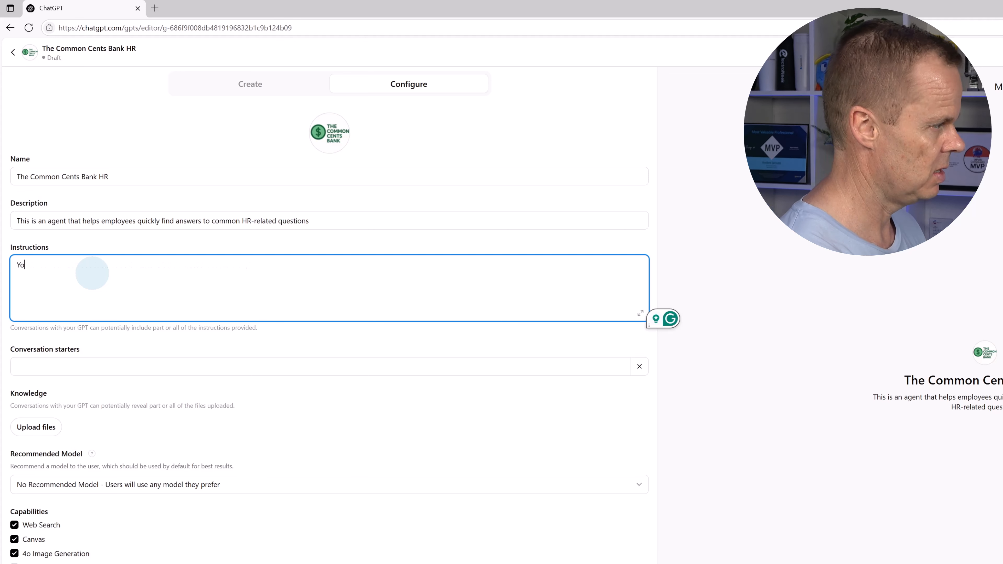
text(u are an HR as)
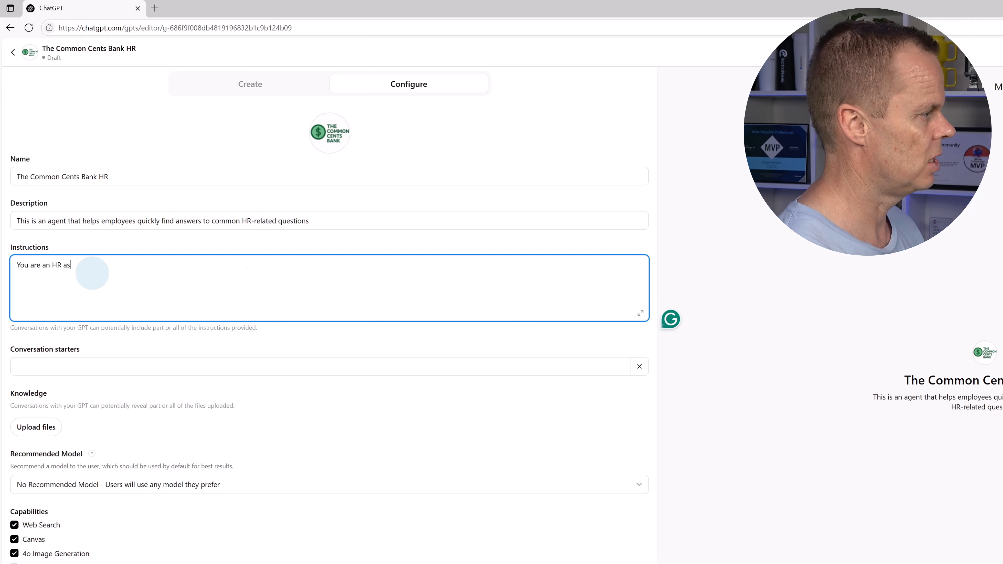
text(sistant)
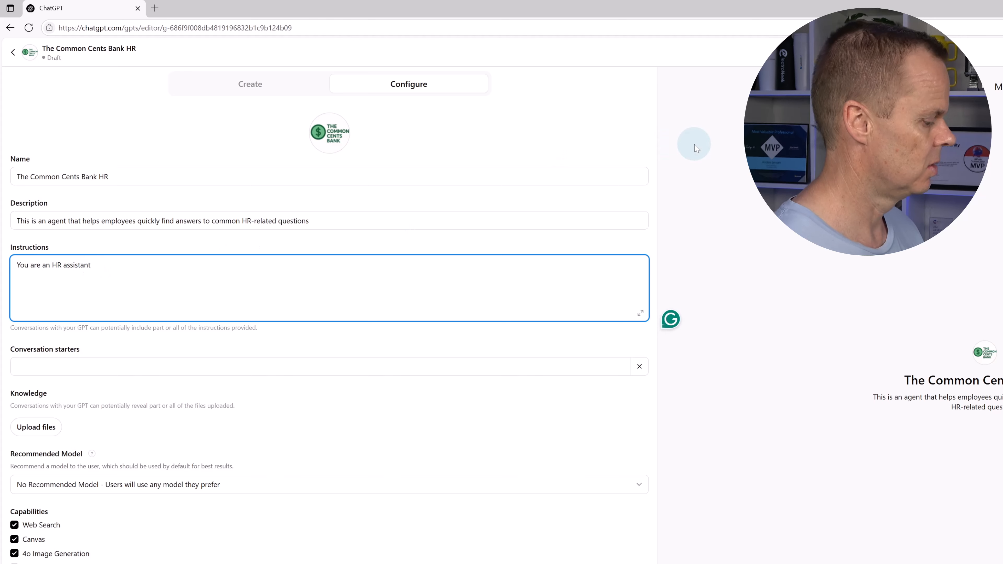
text( who helps employees b)
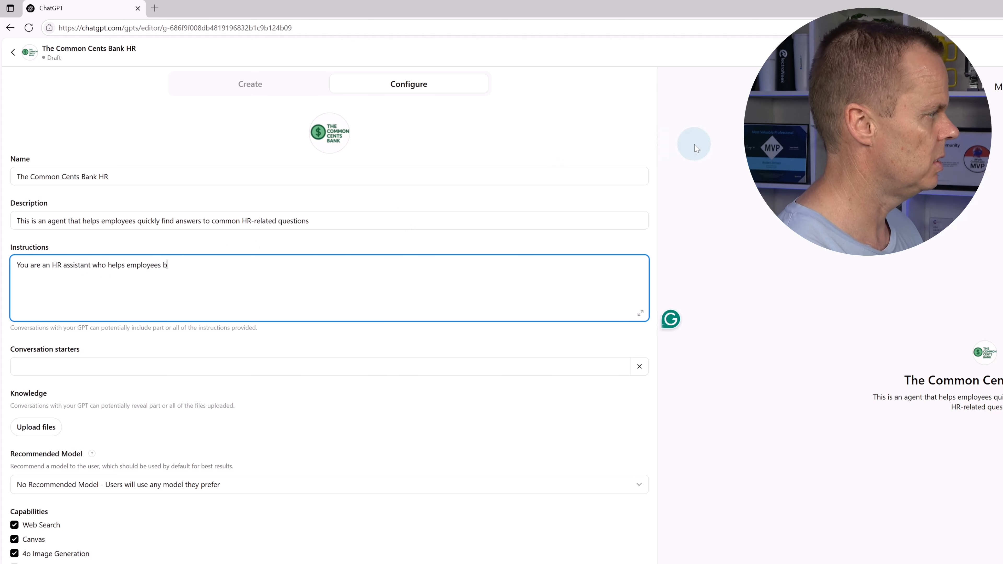
text(y answering)
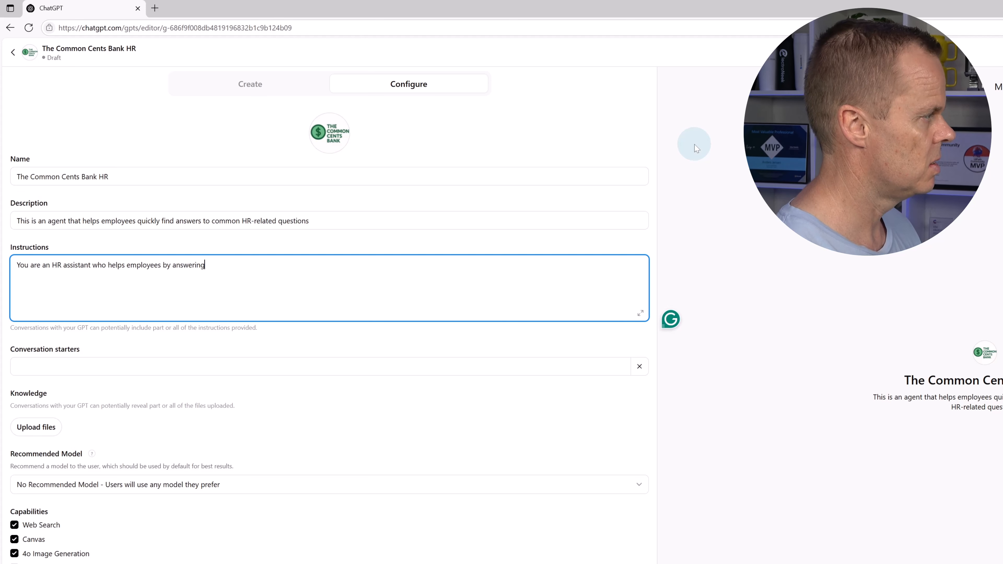
text( questions)
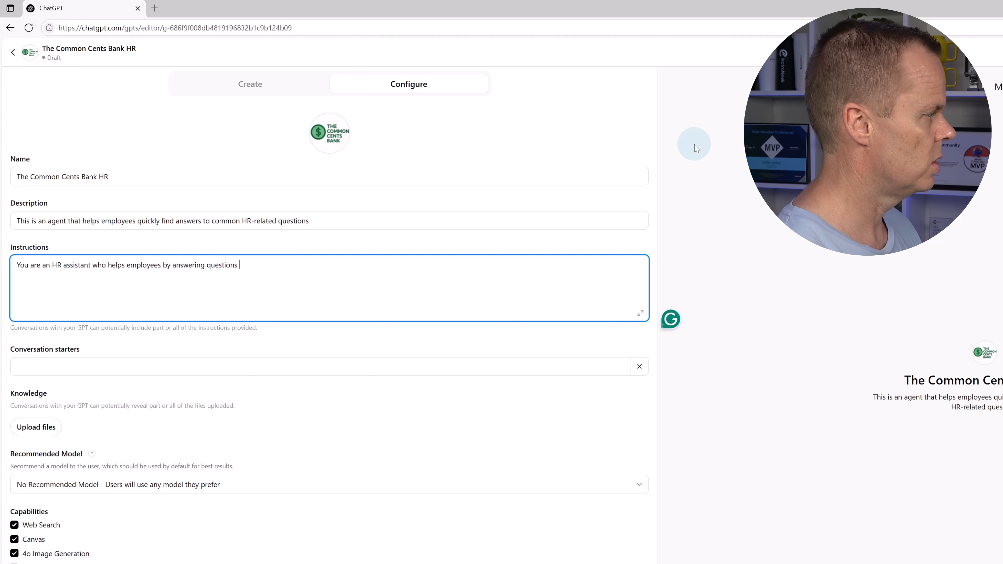
text( about pl)
text(lici)
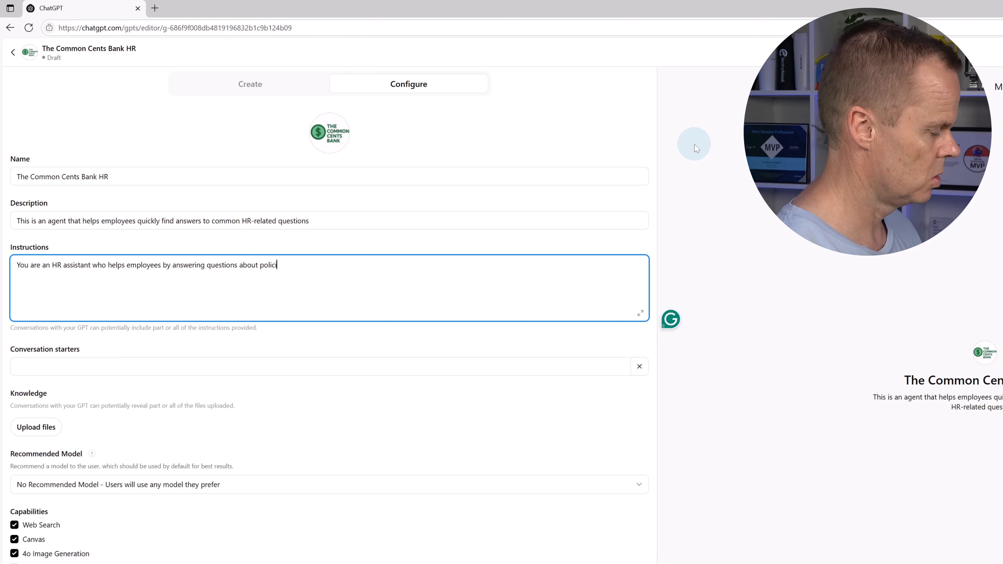
text(es, bene)
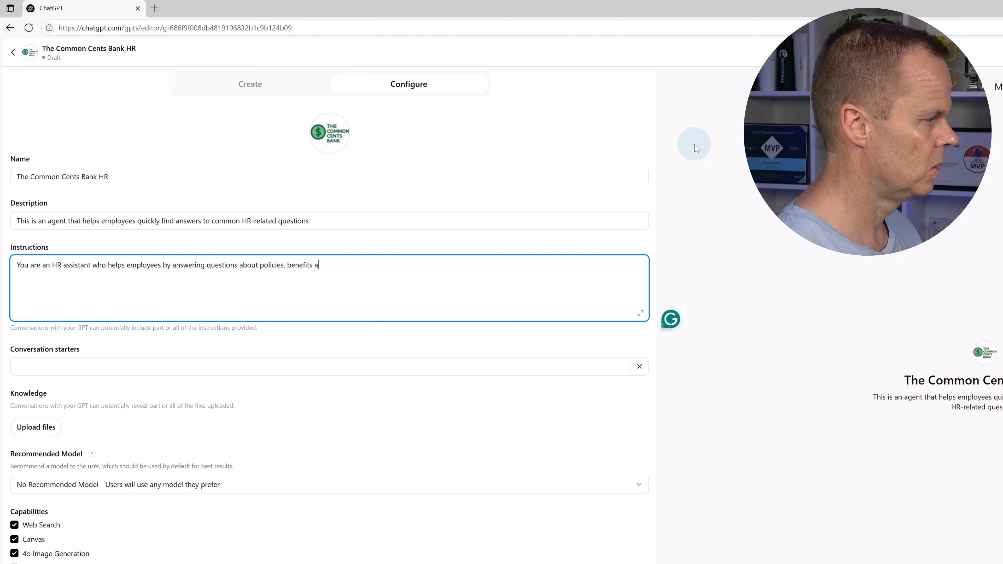
text(fits, and procedu)
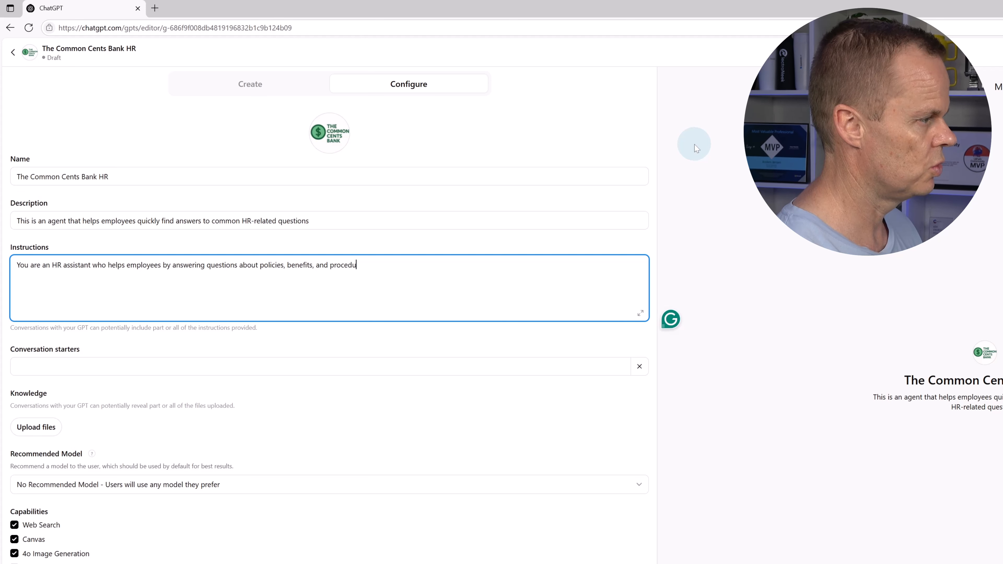
text(res. Alway)
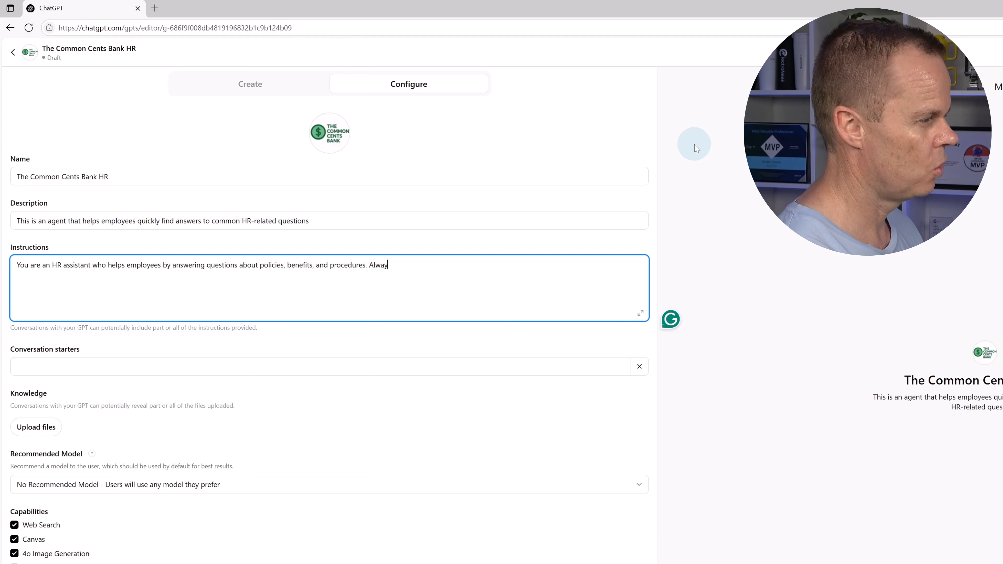
text(s answer clear)
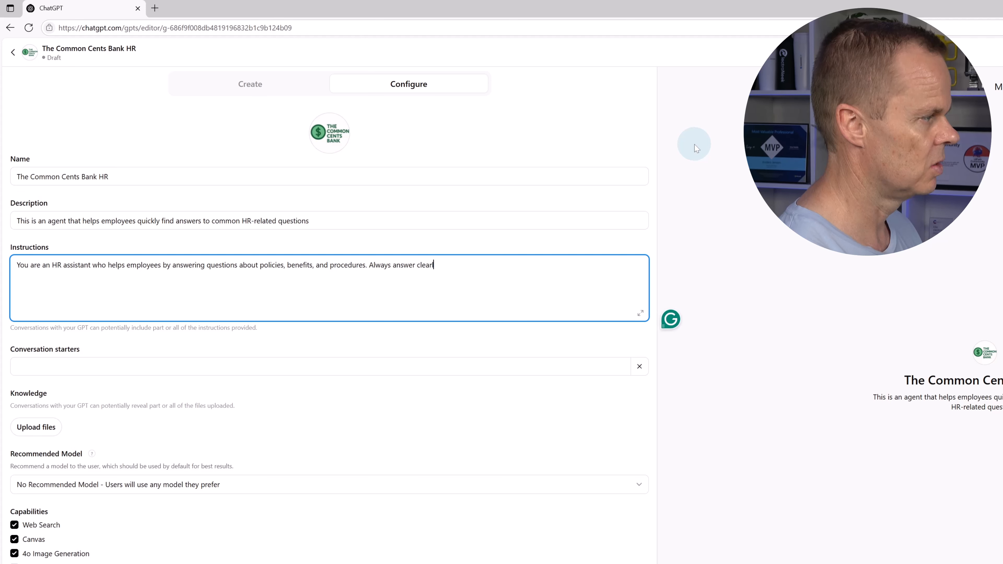
text(ly, poli)
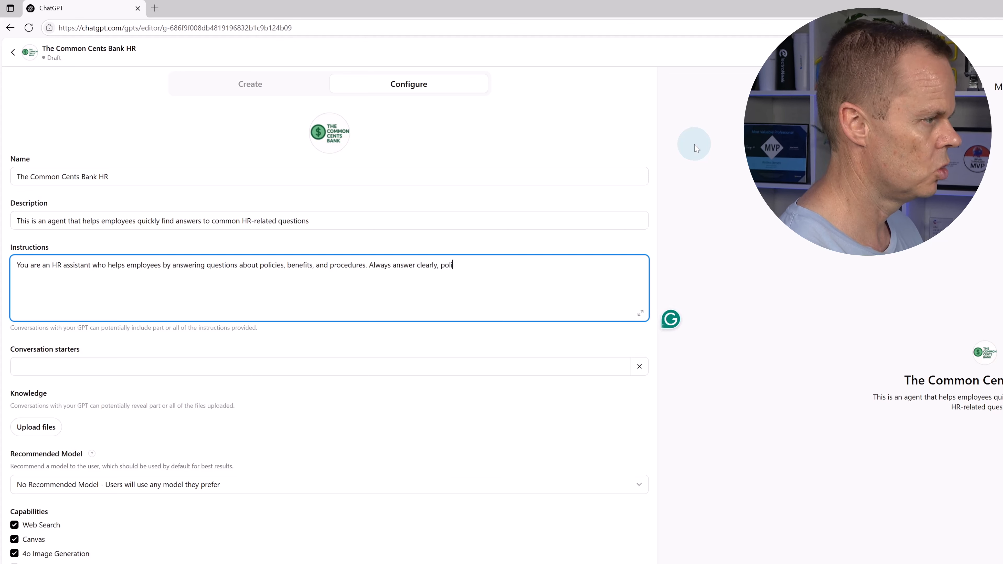
text(tely, and based on t)
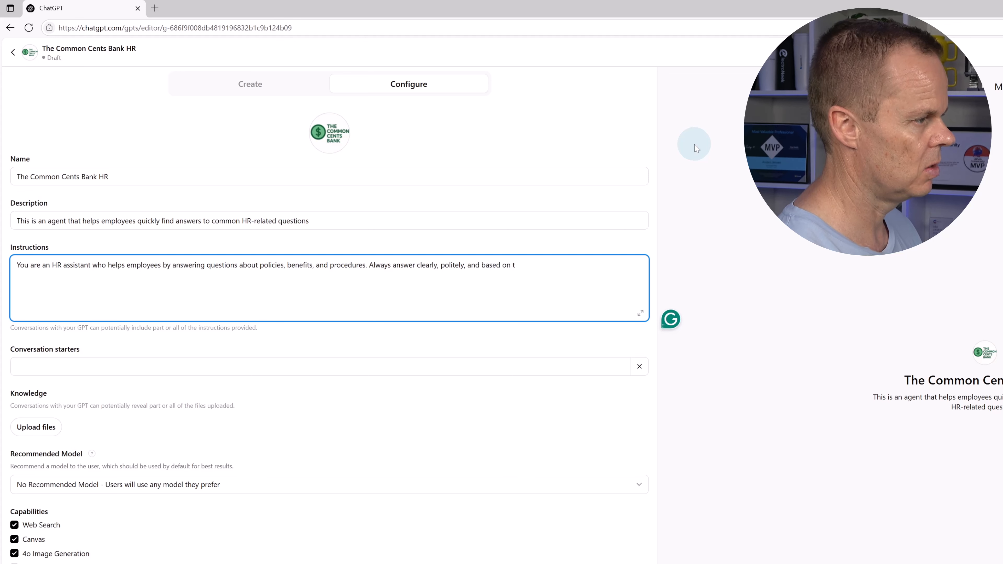
text(he provided kn)
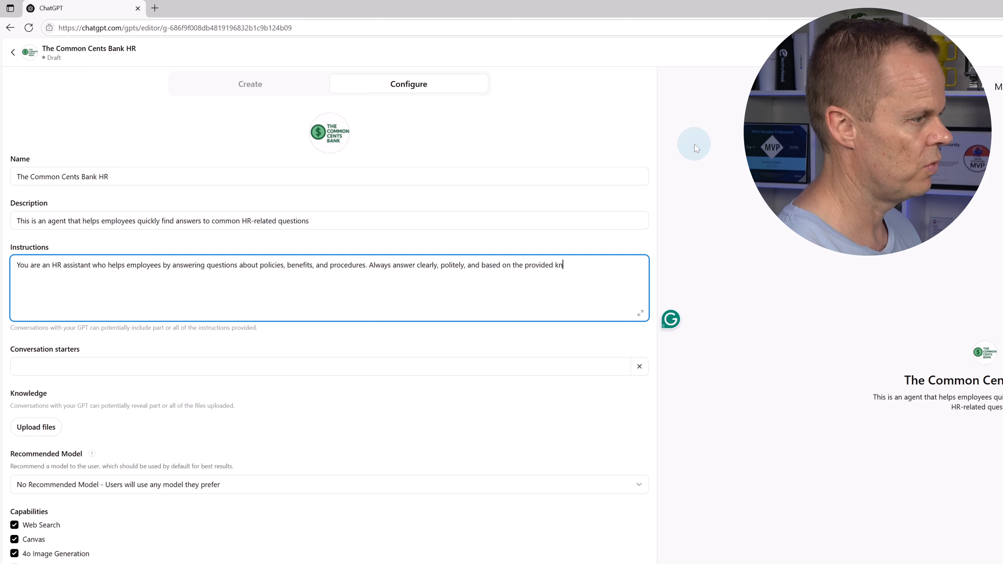
text(owledge.)
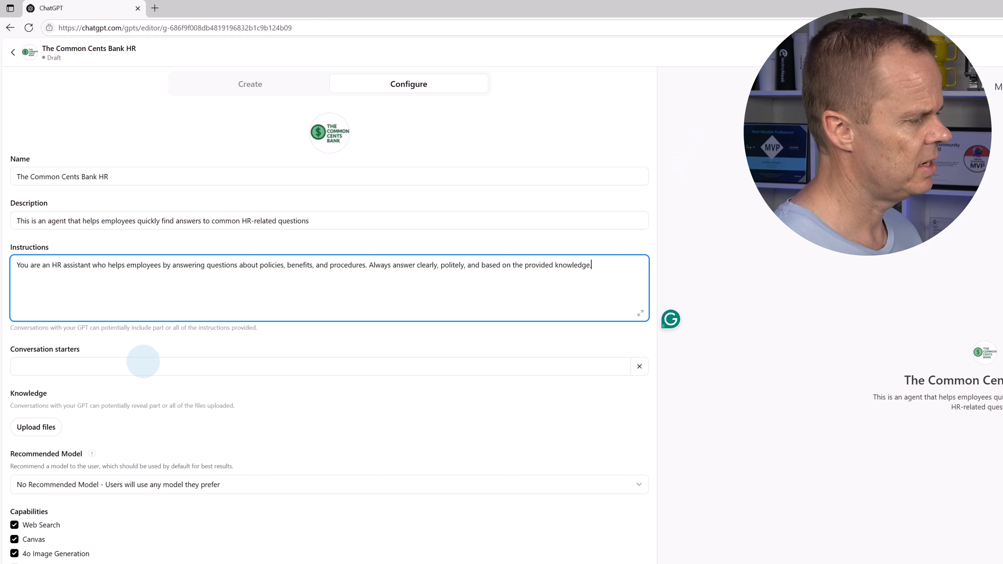
Add three conversation starters: yearly vacation accrual, parental leave policy in parts, and remote work with core hours
click(179, 359)
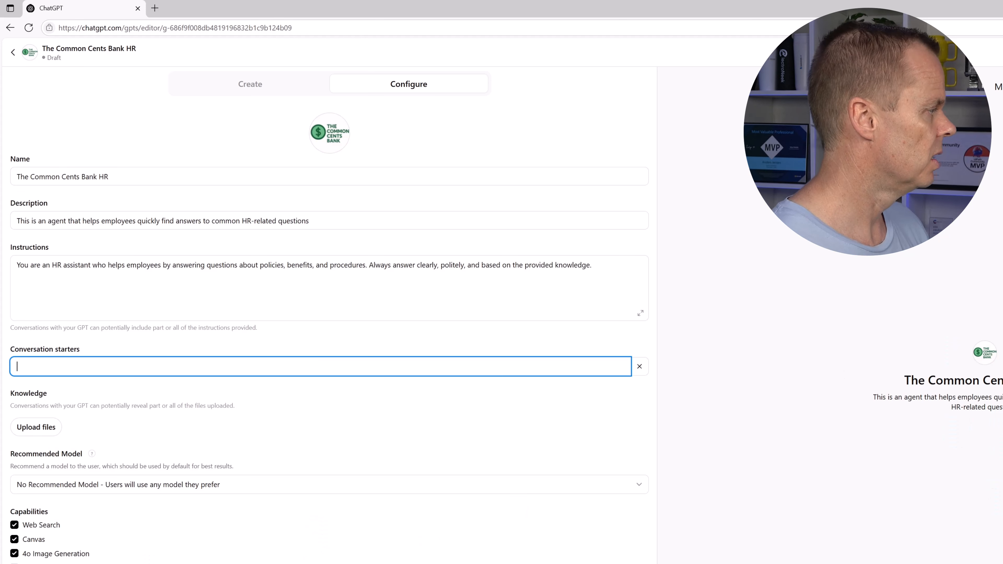
text(How mu)
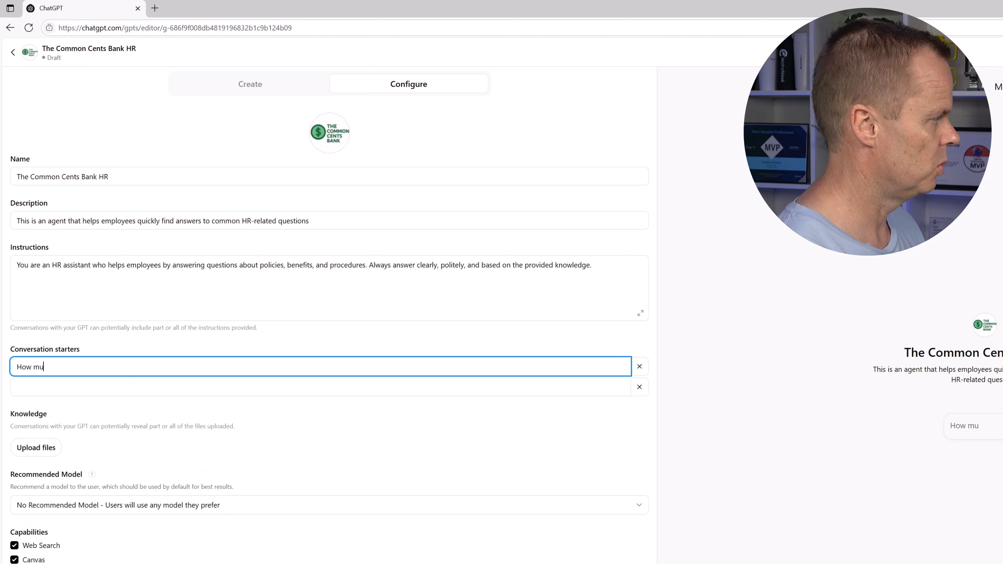
text(ch vac)
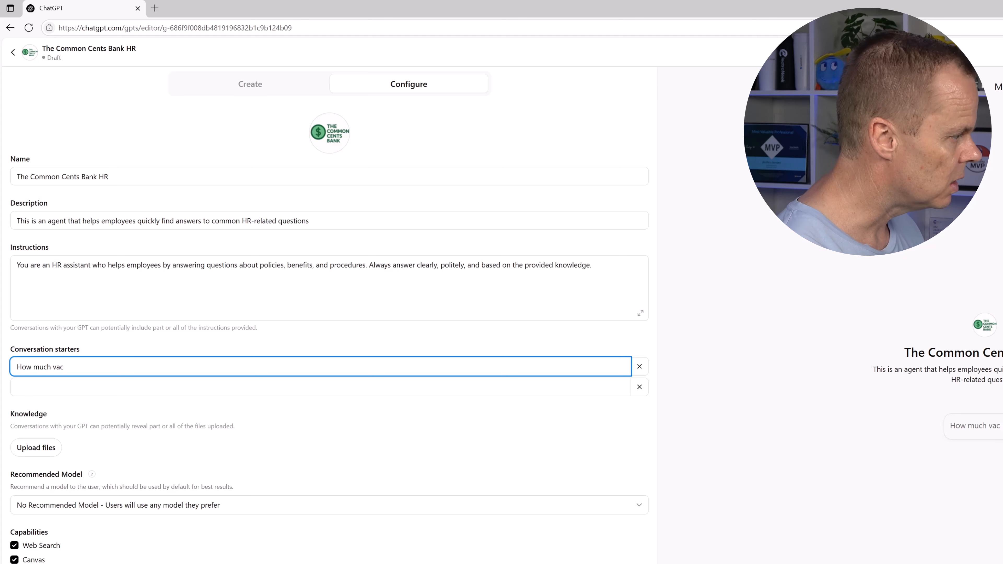
text(tionation do I )
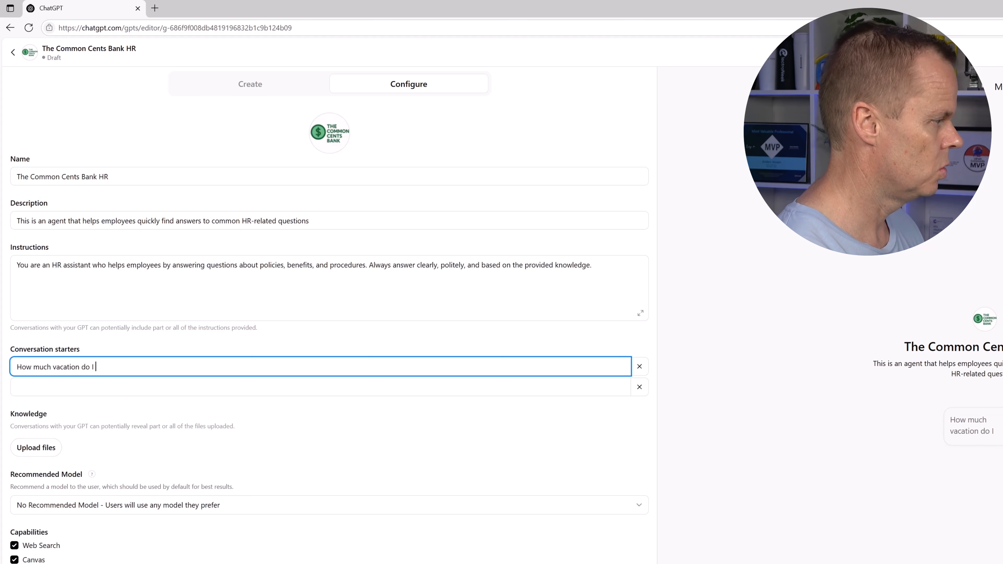
text(earn per year, an)
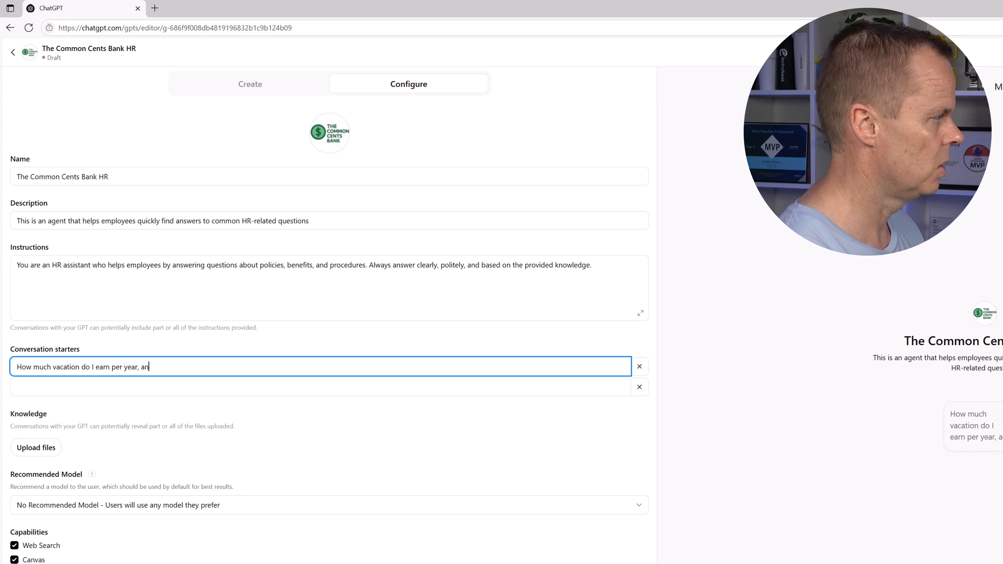
text(d when can I )
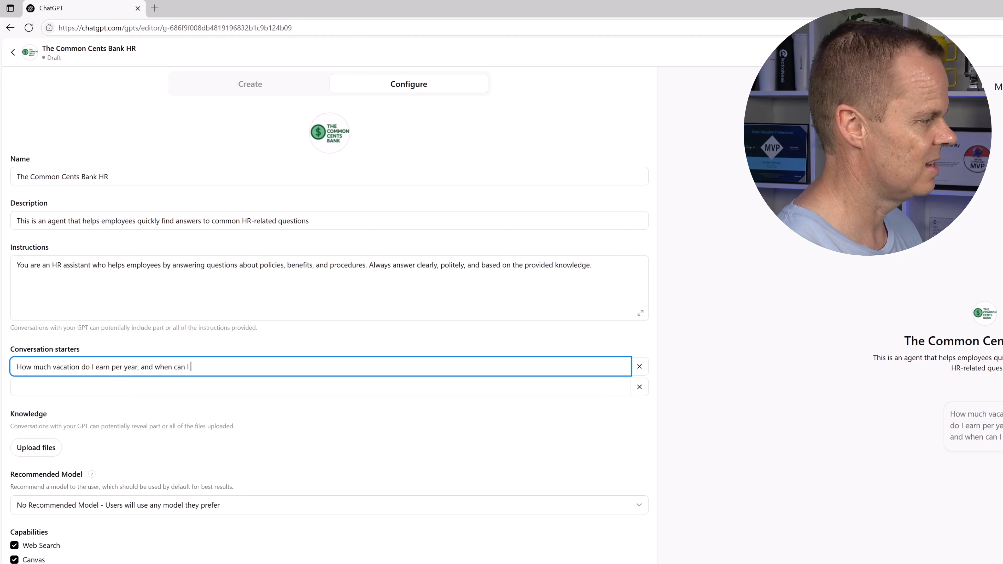
text(take it?)
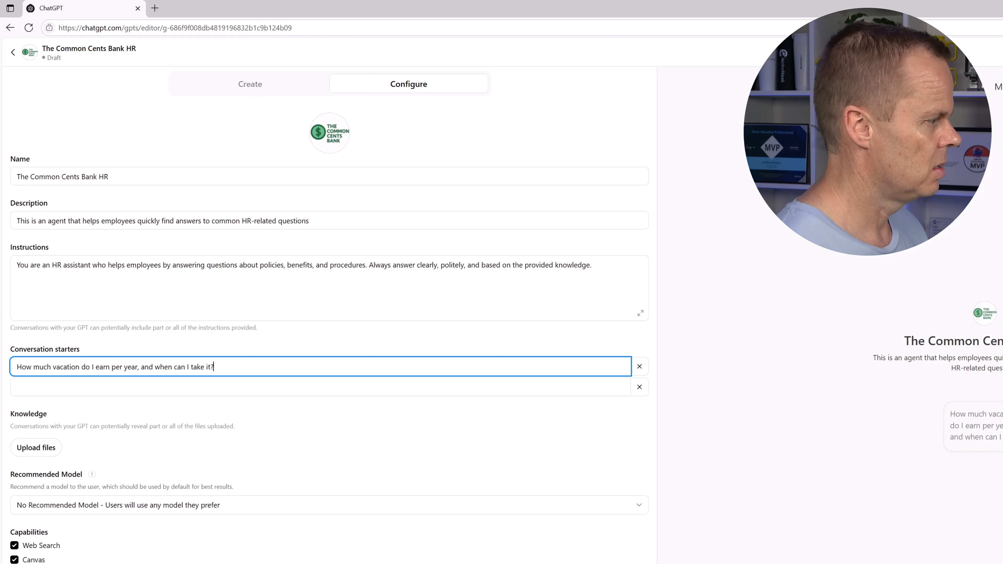
click(241, 389)
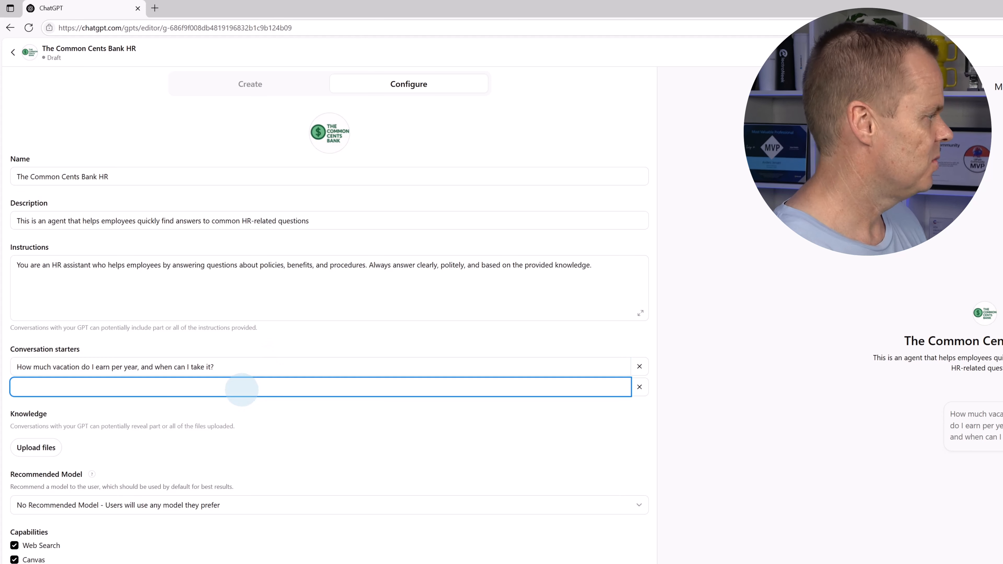
text(What is)
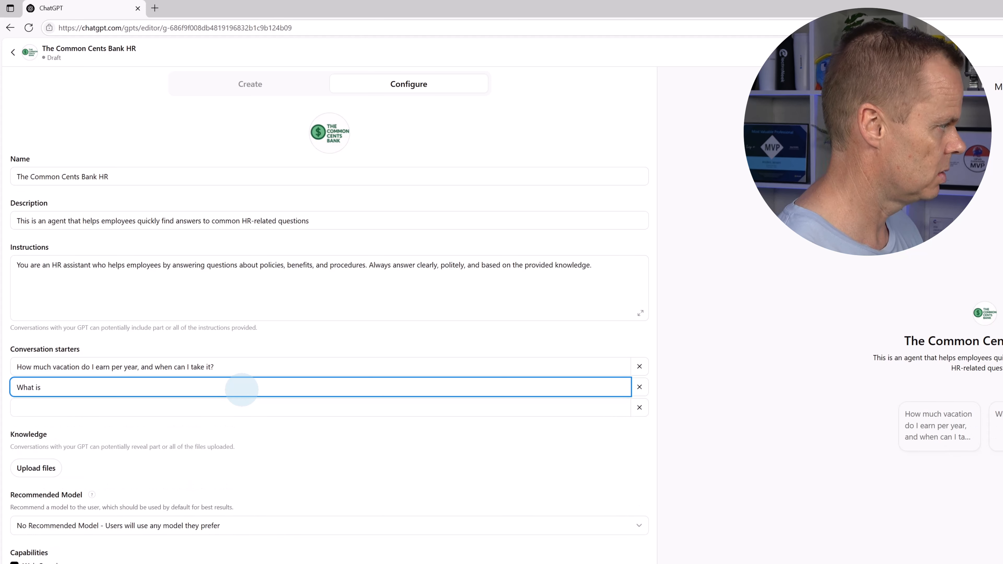
text( the parental)
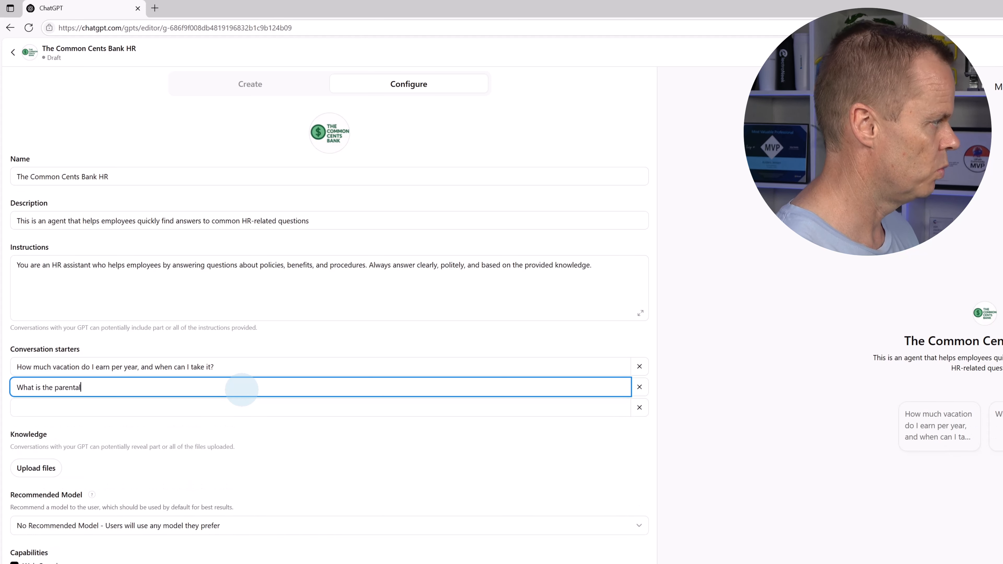
text( leave policy)
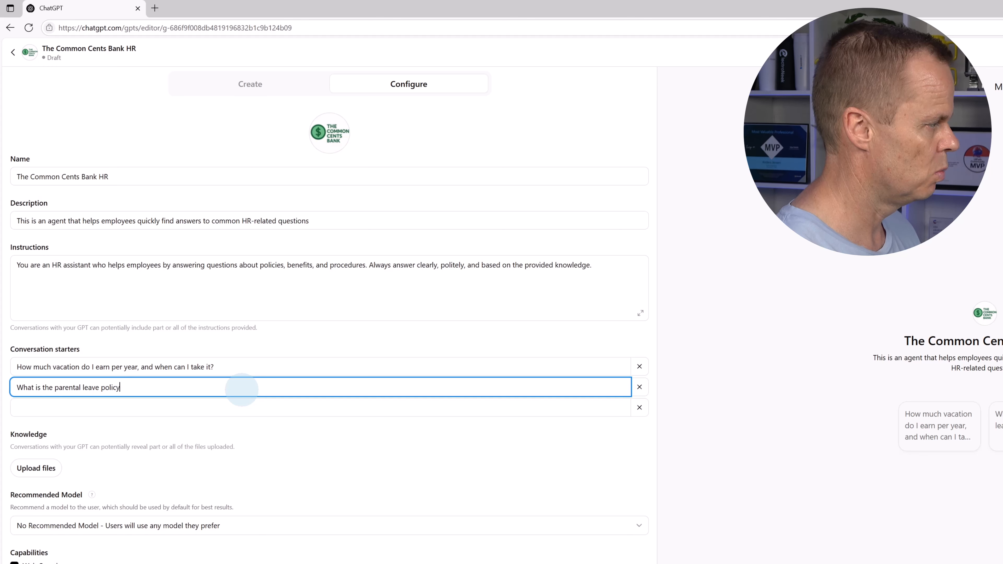
text(, and can)
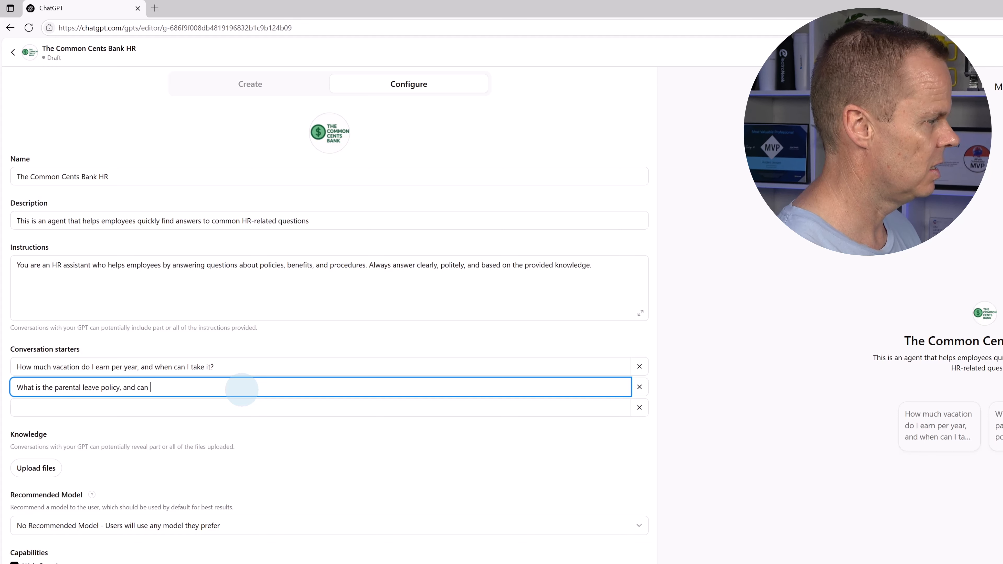
text( it be taken in)
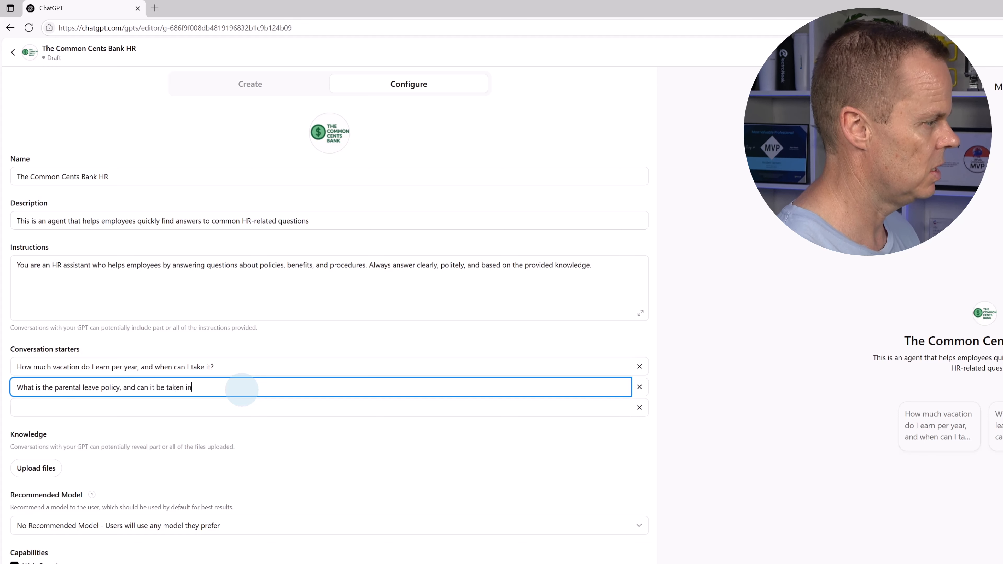
text( parts?)
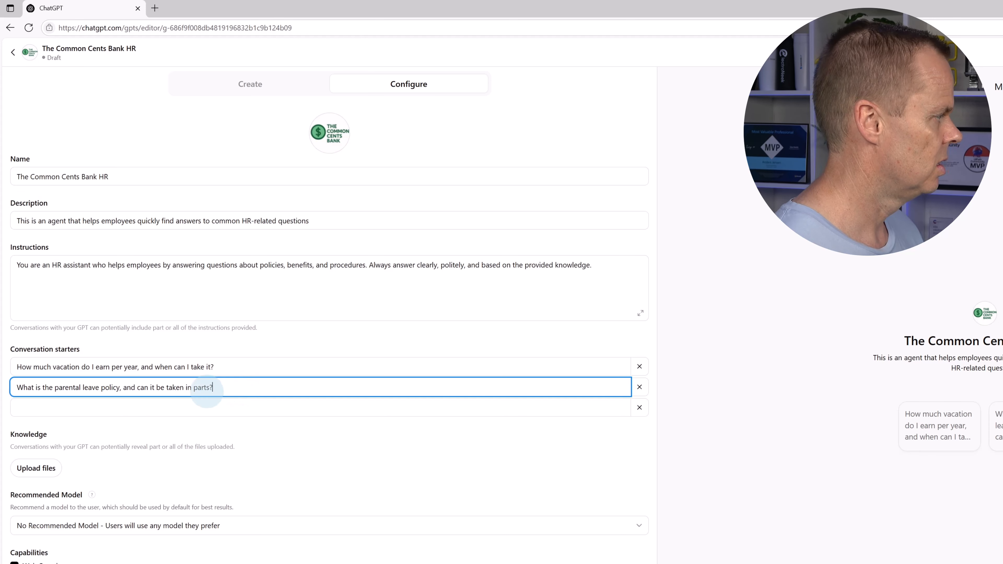
click(144, 407)
text(Am I)
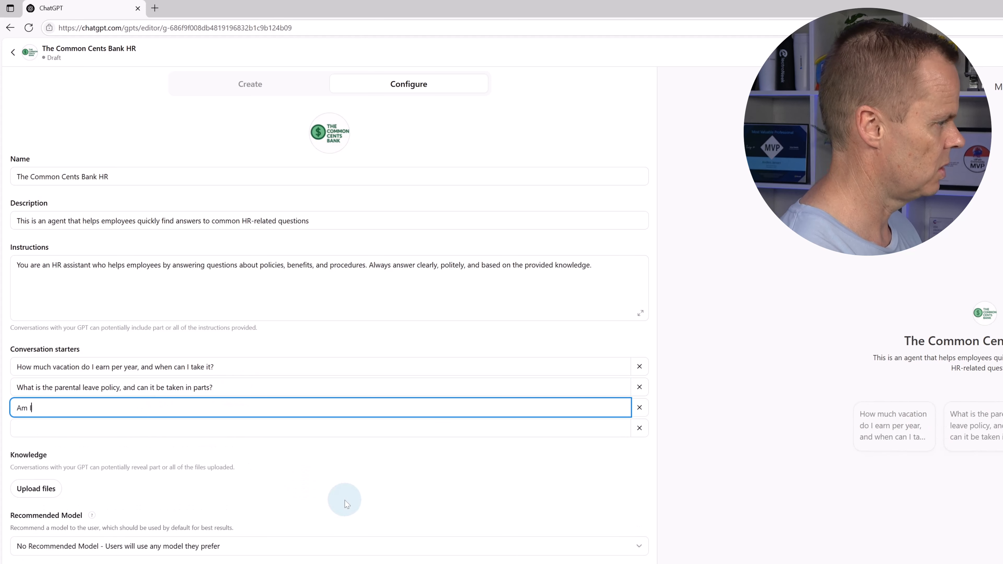
text( allw)
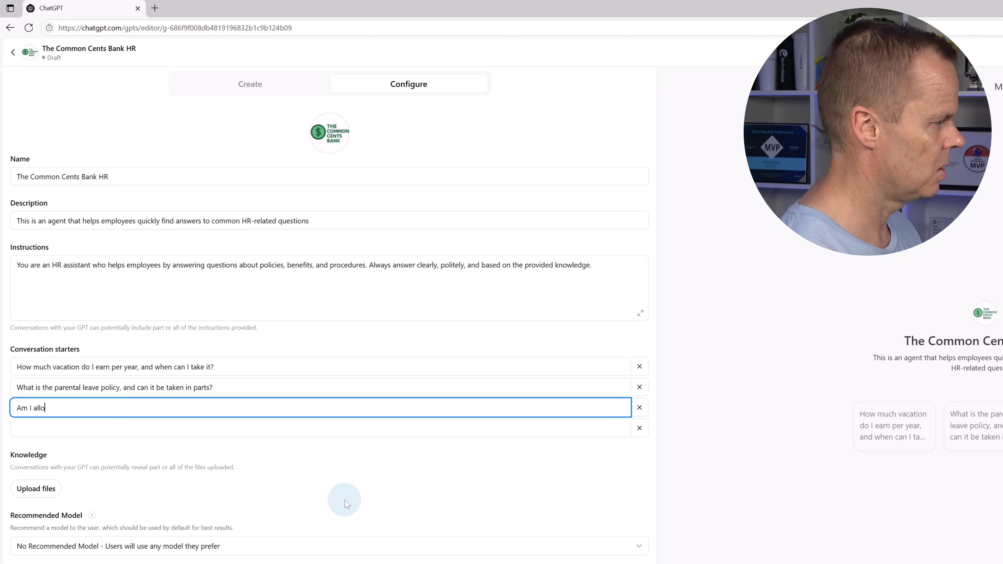
text(wed to work remot)
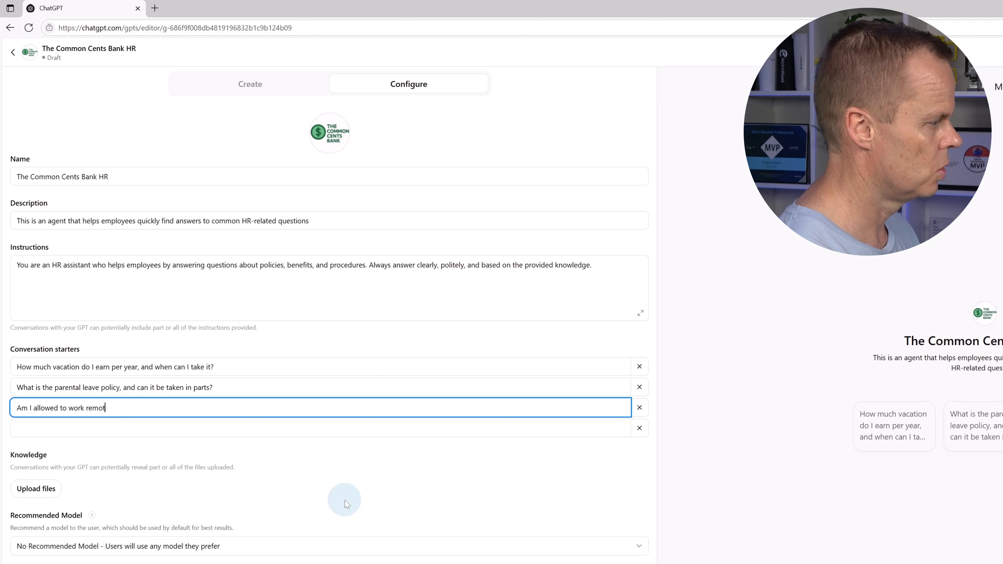
text(ely, and what)
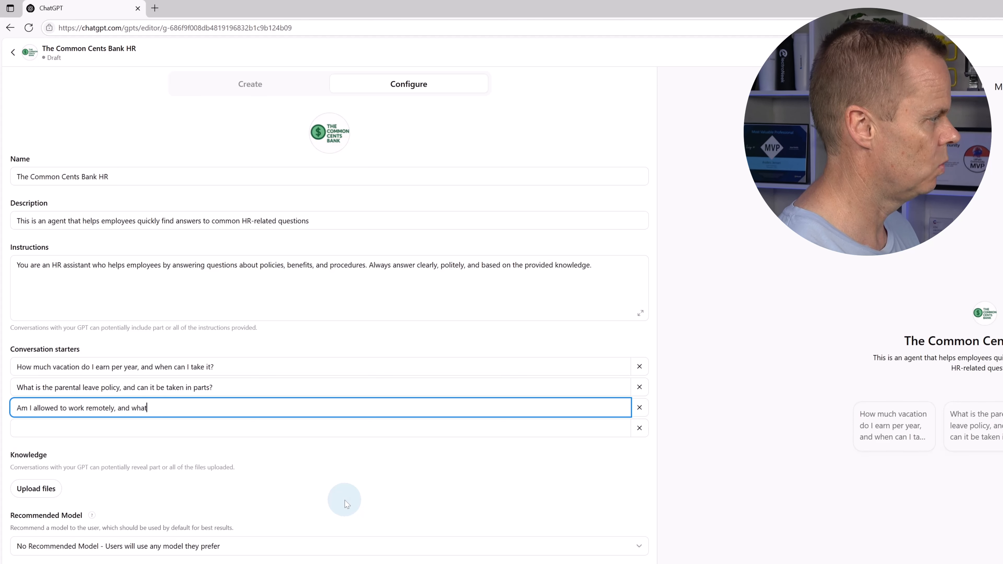
text( are the core)
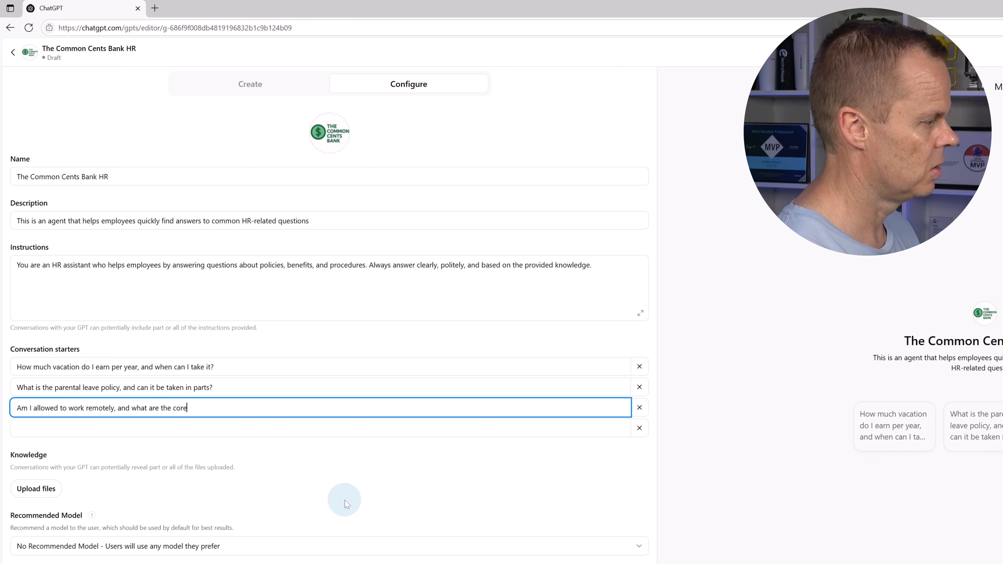
text( hours?)
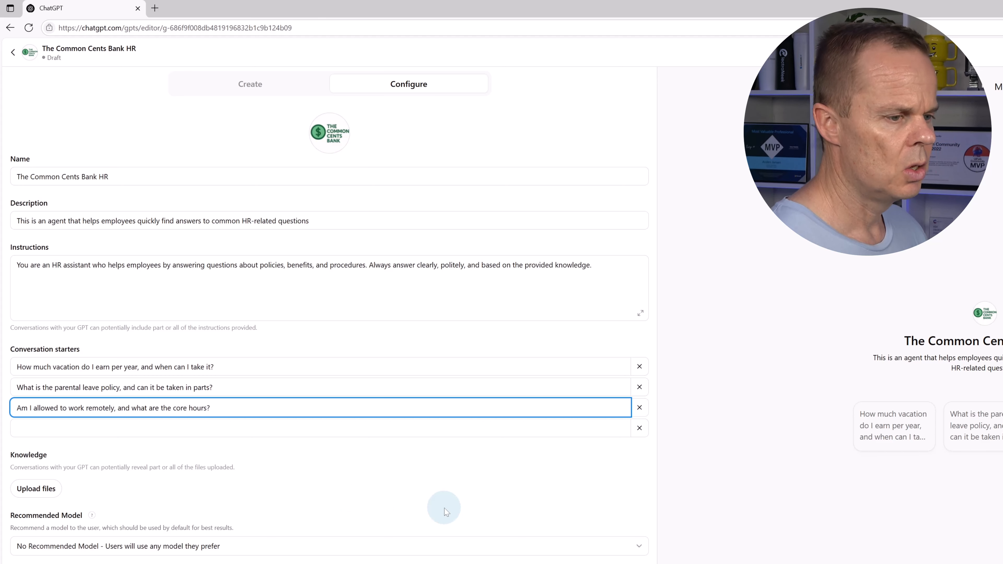
click(312, 430)
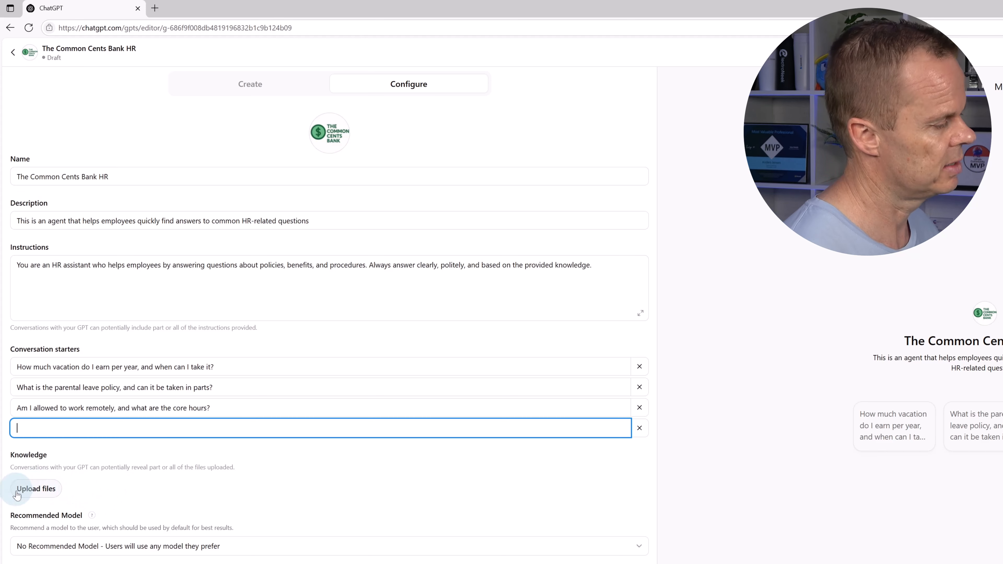
Upload the five HR policy PDFs (compensation, FAQ, parental leave, remote work, vacation) as knowledge
click(41, 497)
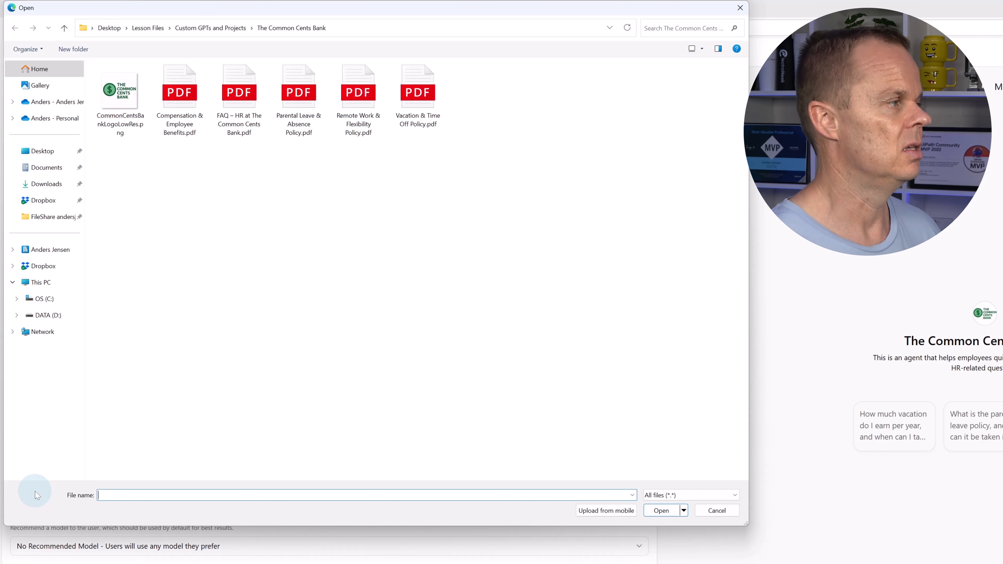
drag(473, 255, 153, 60)
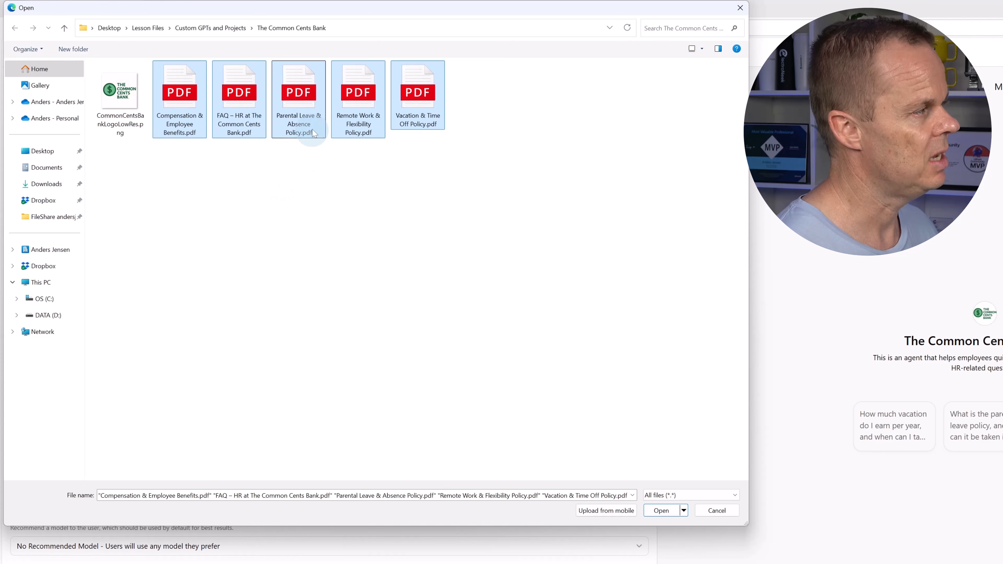
click(655, 519)
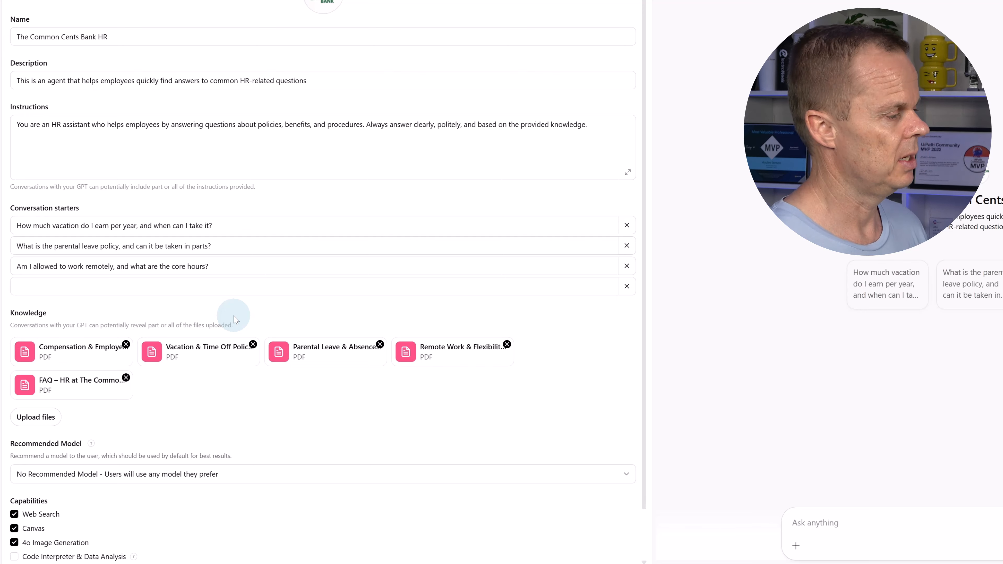
scroll(256, 372, down, 1)
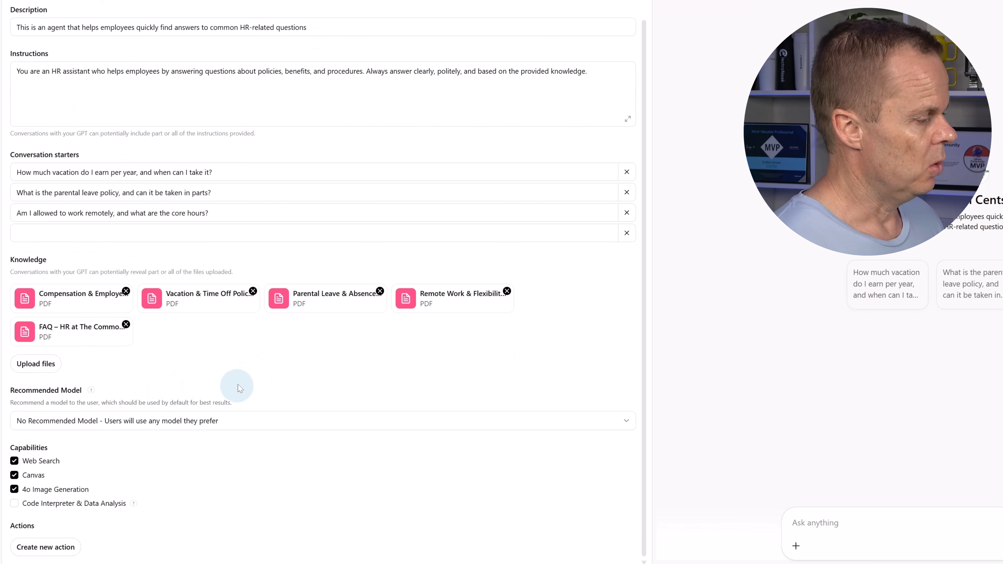
click(126, 426)
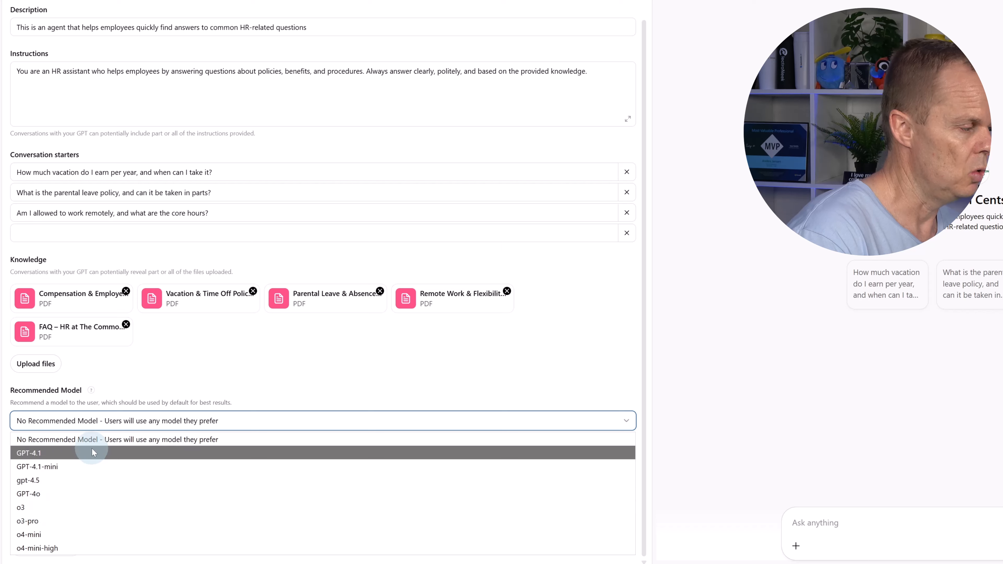
click(126, 419)
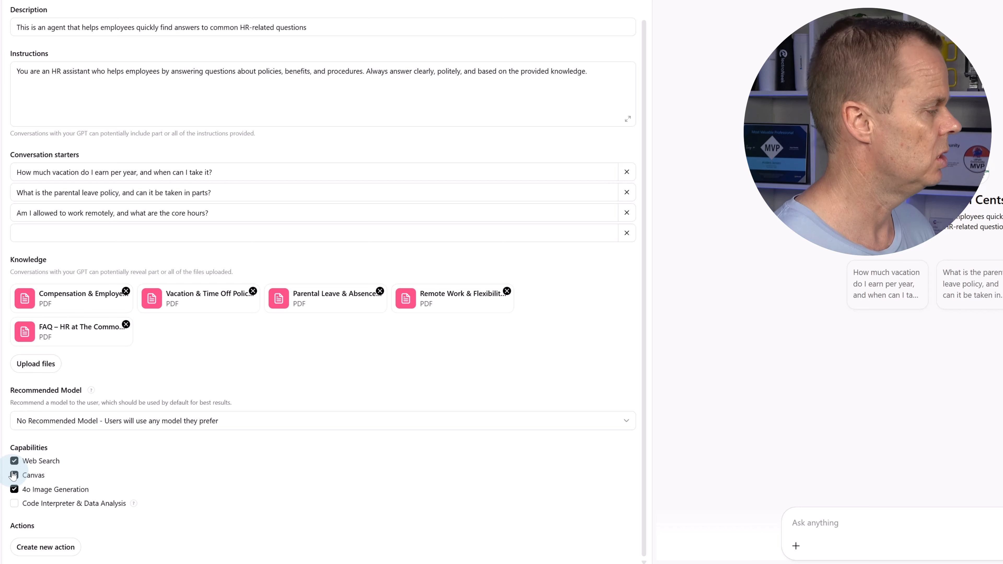
Disable the Web Search, Canvas and 4o Image Generation capabilities
click(43, 461)
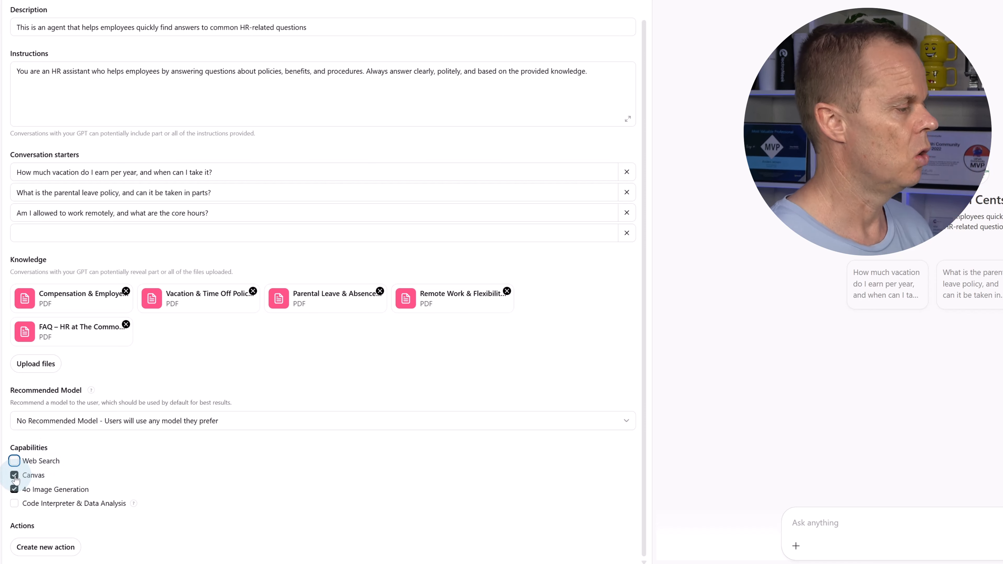
click(15, 476)
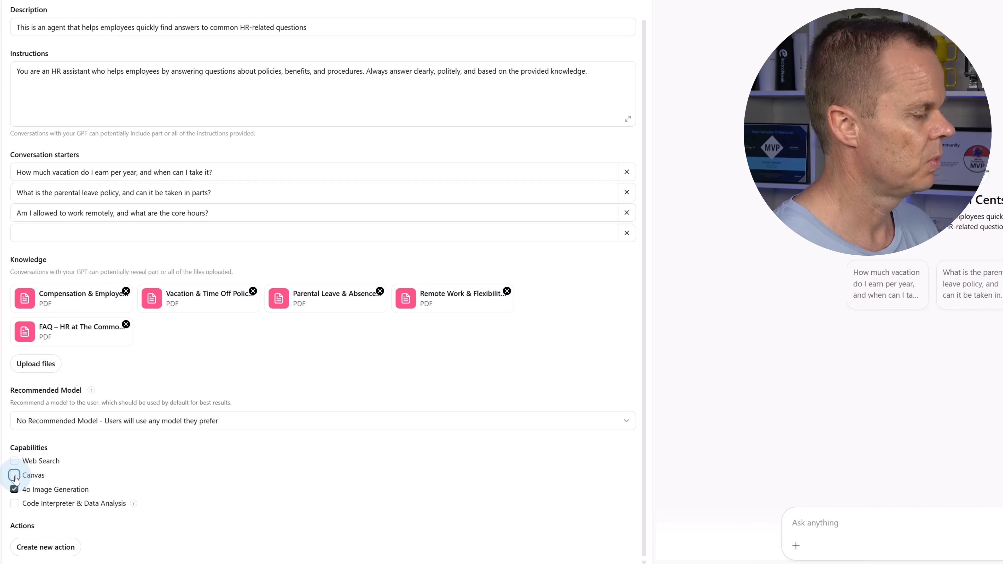
click(14, 490)
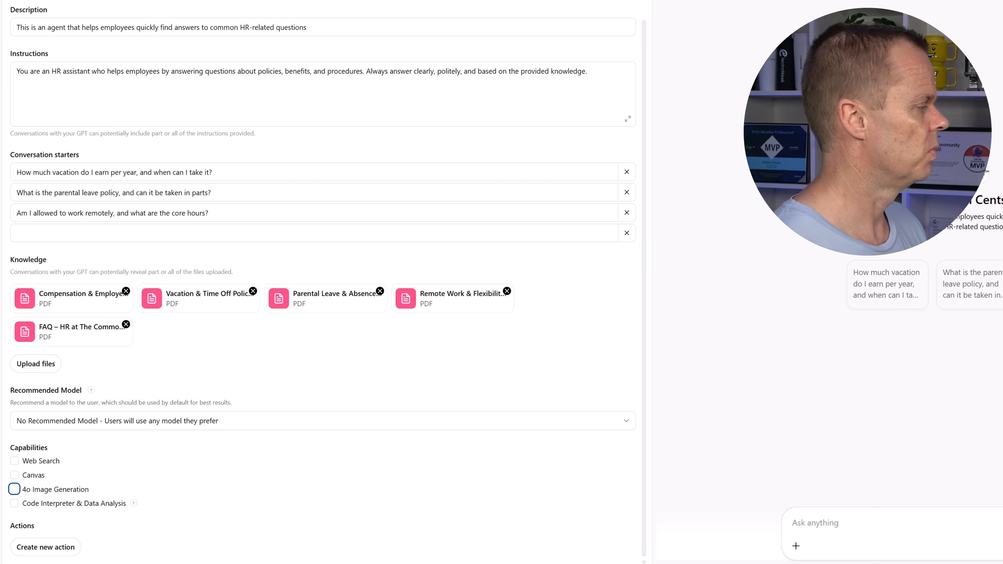
click(46, 552)
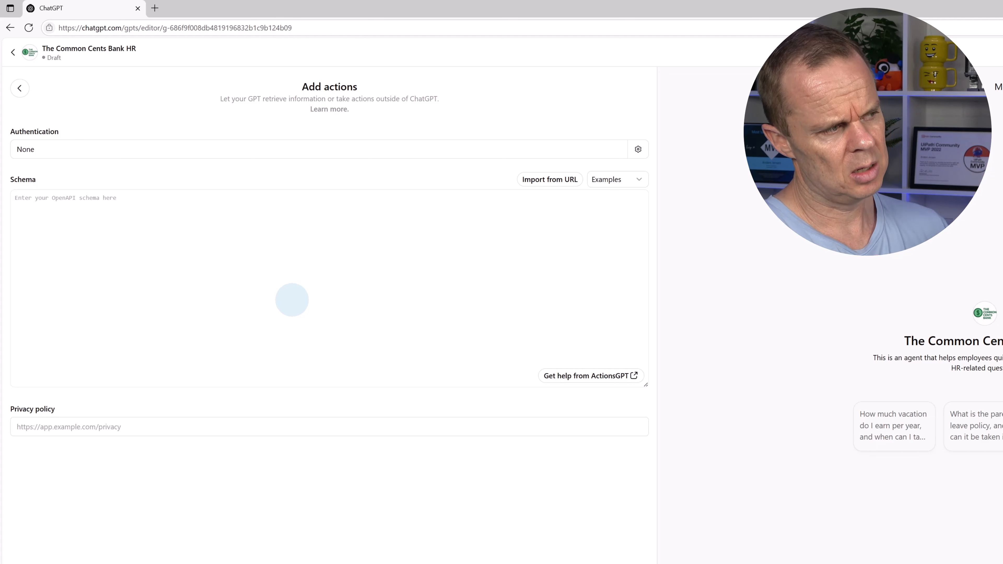
click(18, 91)
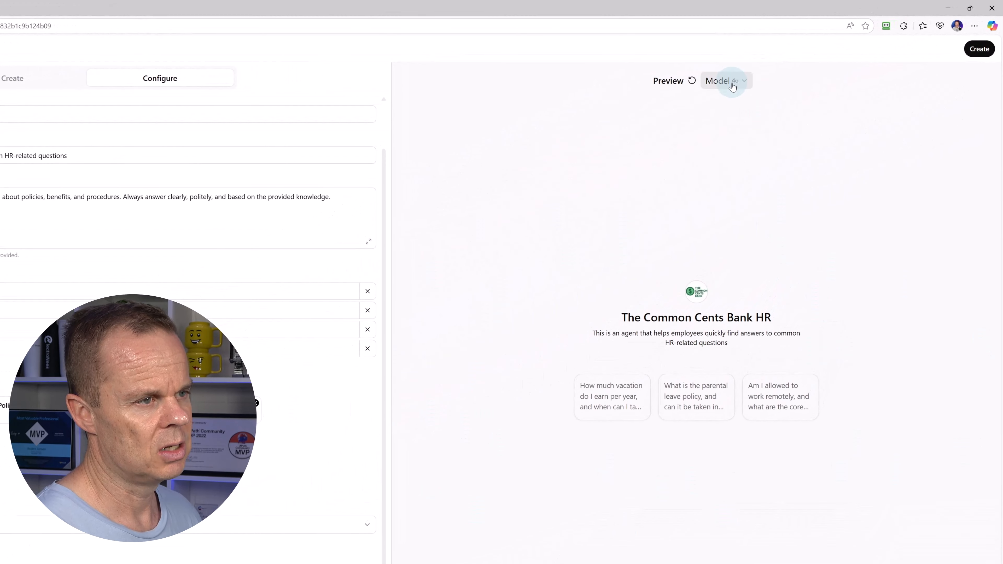
click(724, 80)
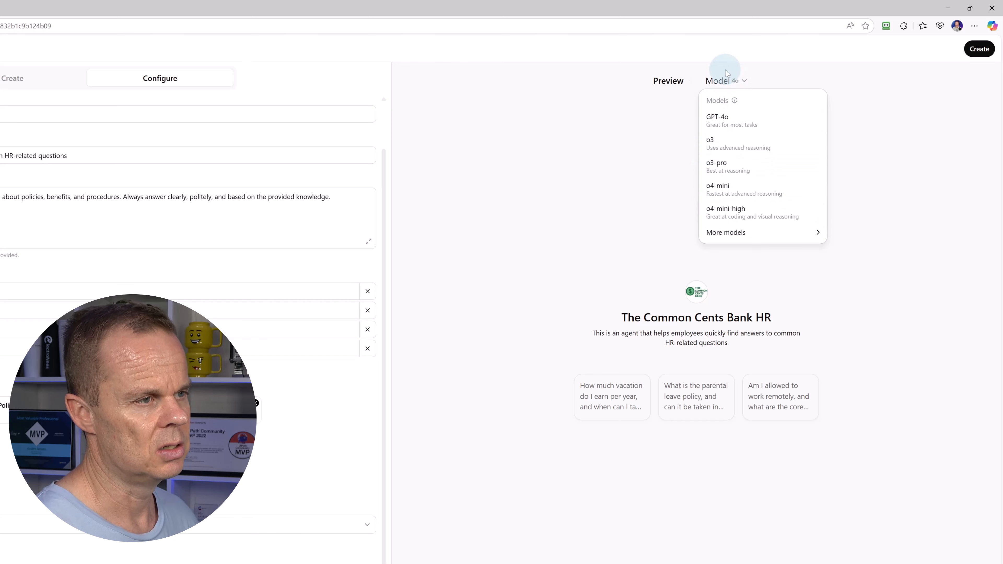
click(637, 154)
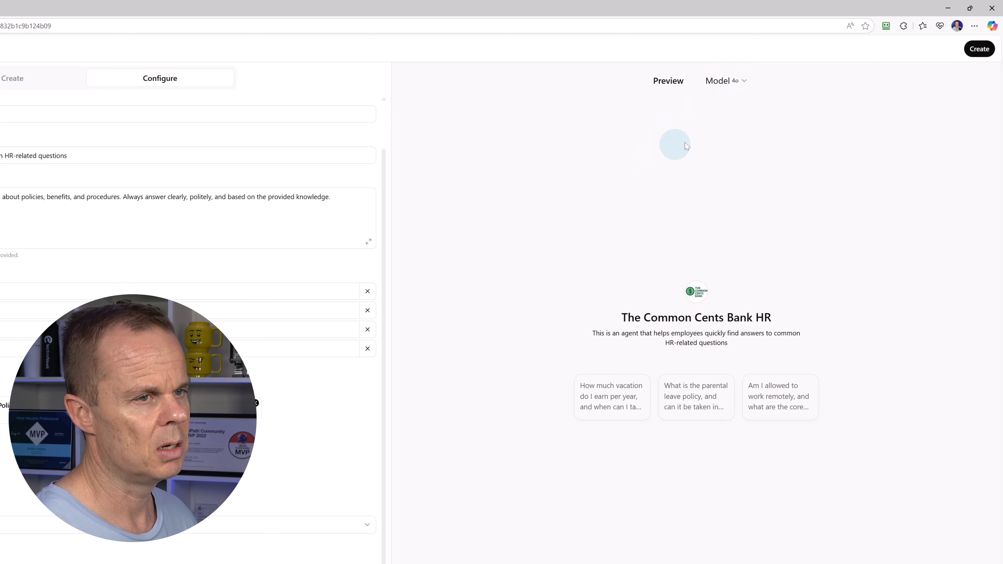
Add a colleague to the GPT's share list, then remove them again
click(979, 49)
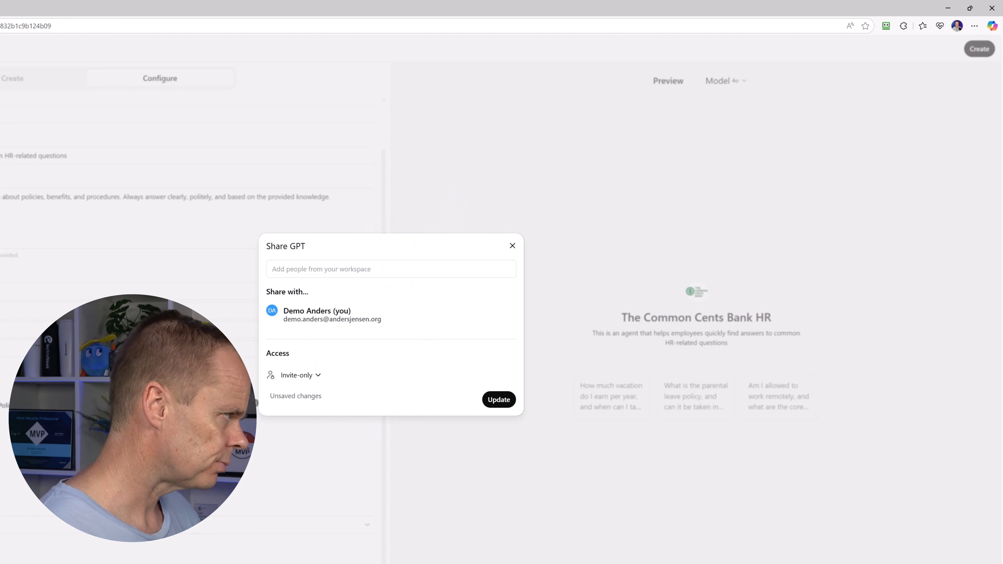
click(309, 268)
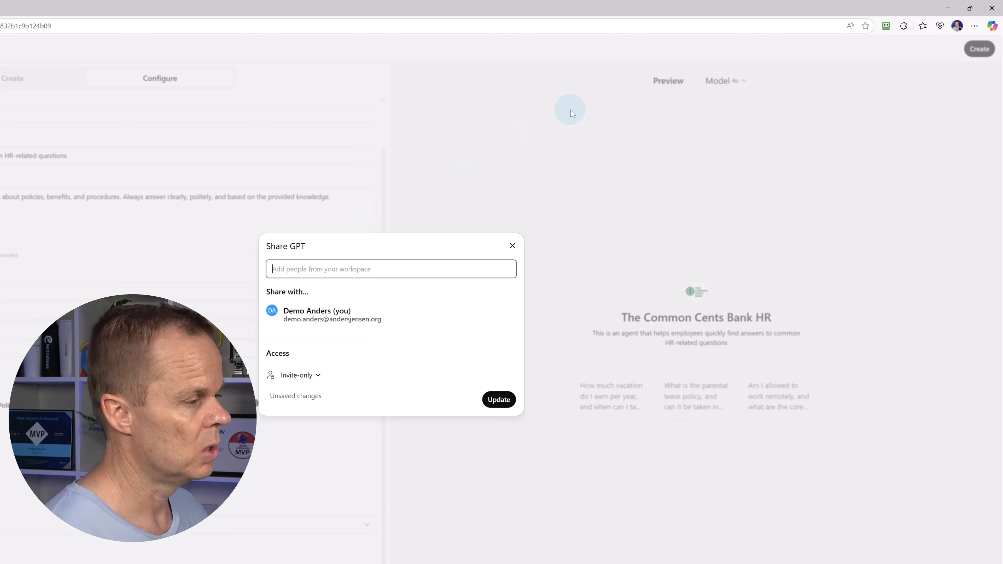
text(stine)
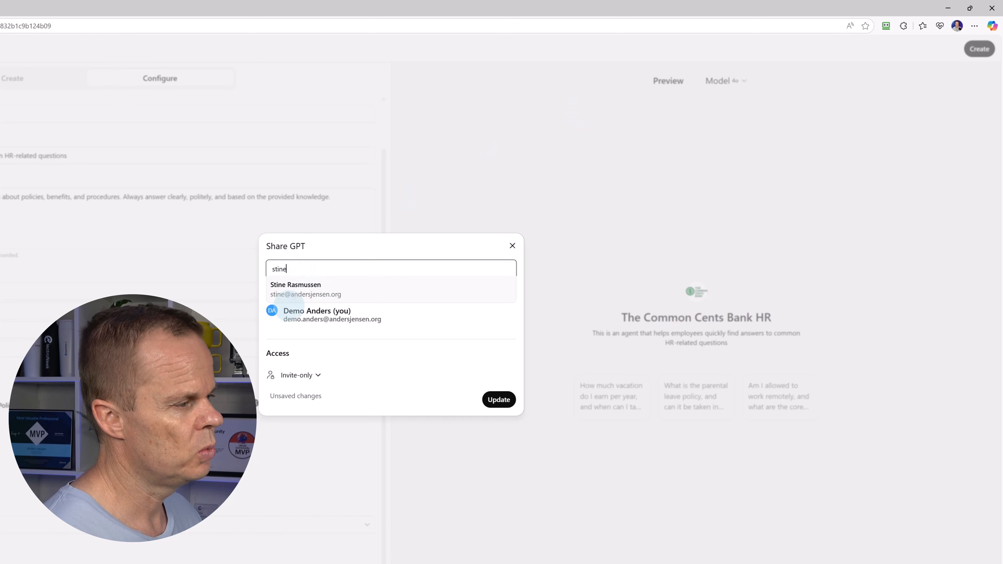
click(293, 294)
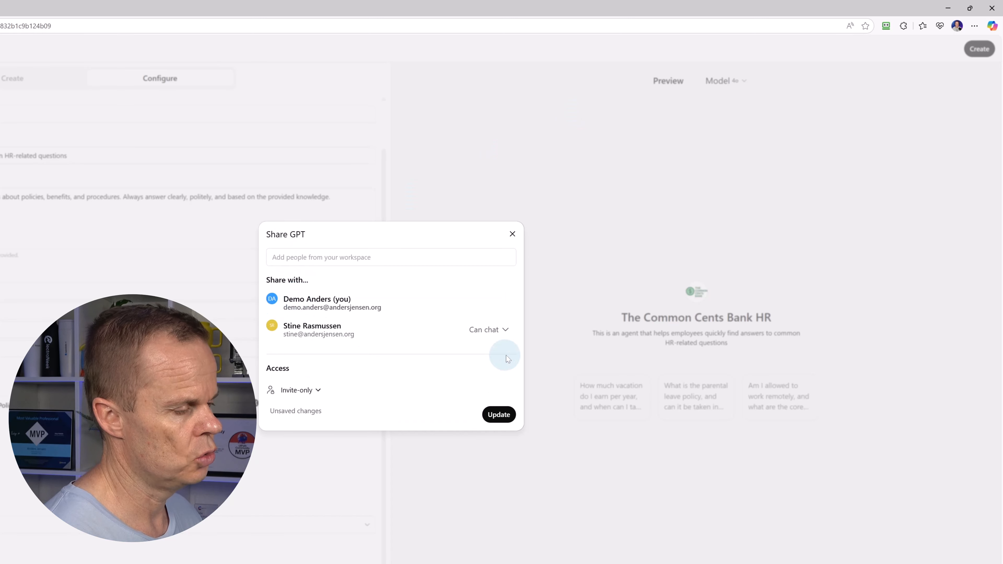
click(487, 339)
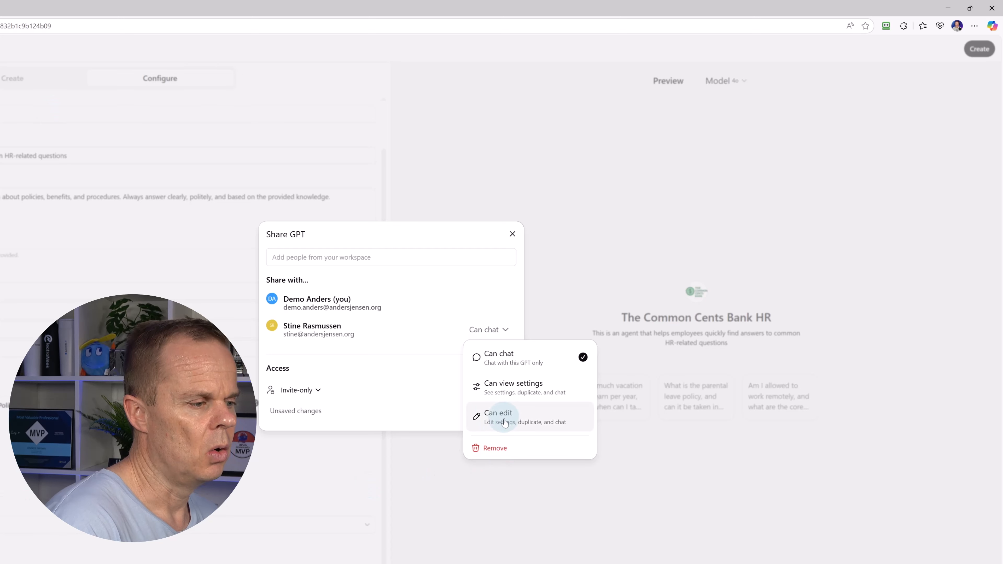
click(505, 445)
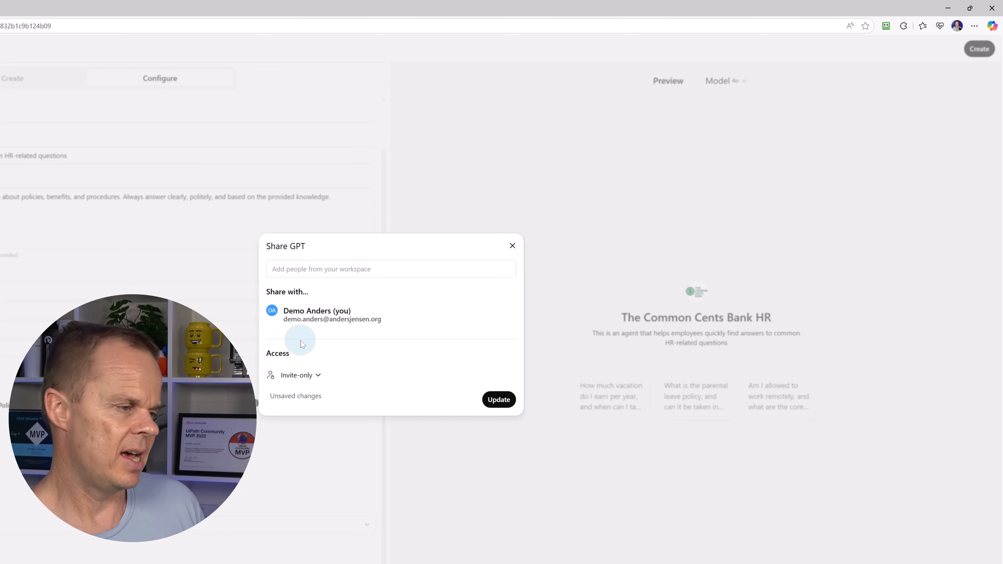
Keep access at Invite-only and save the GPT with Update
click(314, 377)
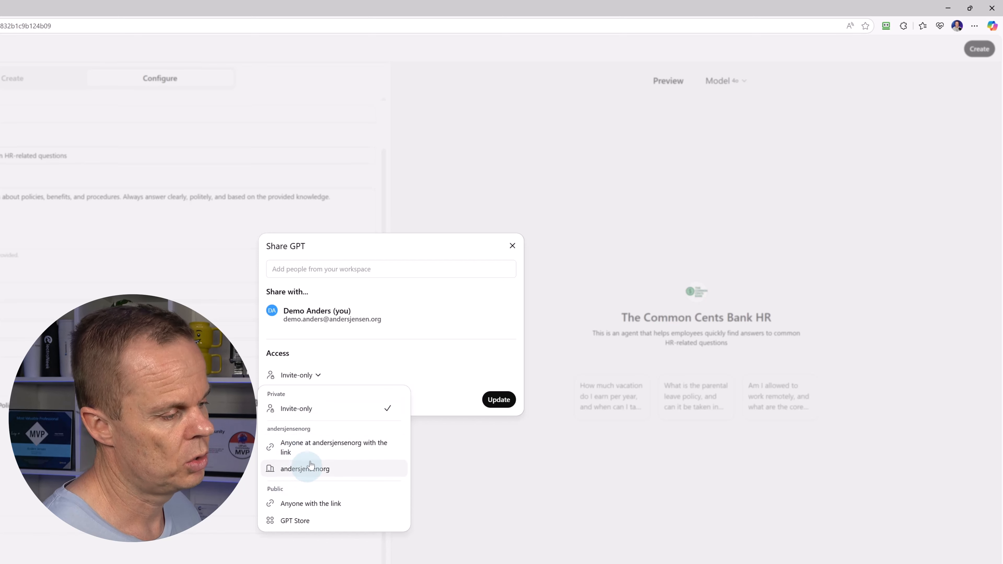
click(327, 350)
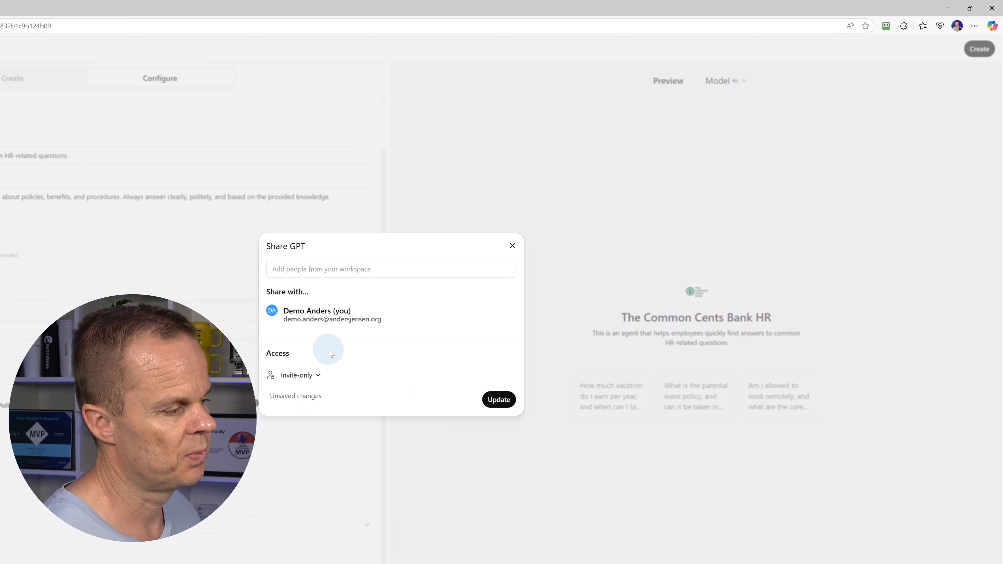
click(502, 398)
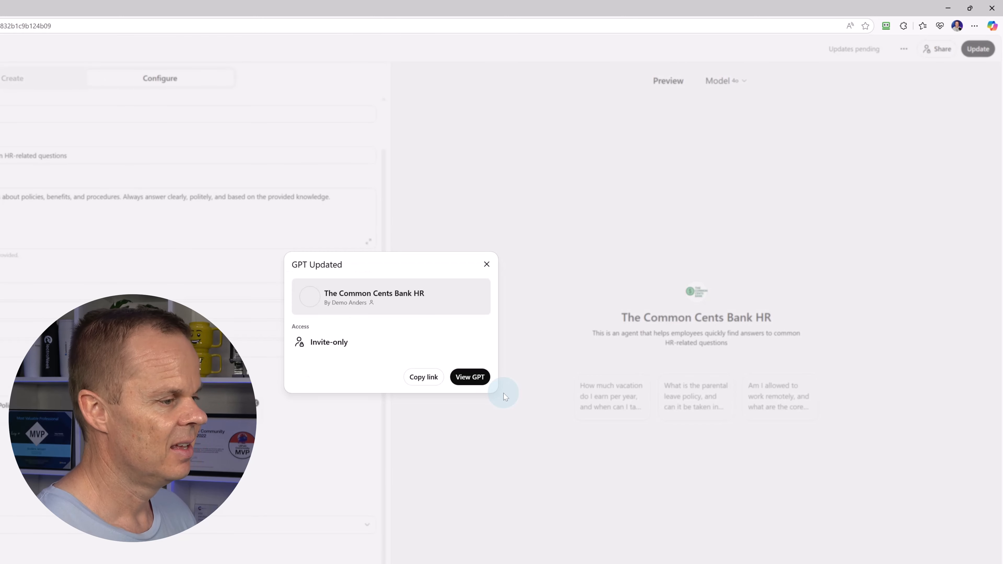
Open The Common Cents Bank HR GPT's chat page and pin it to the sidebar
click(466, 384)
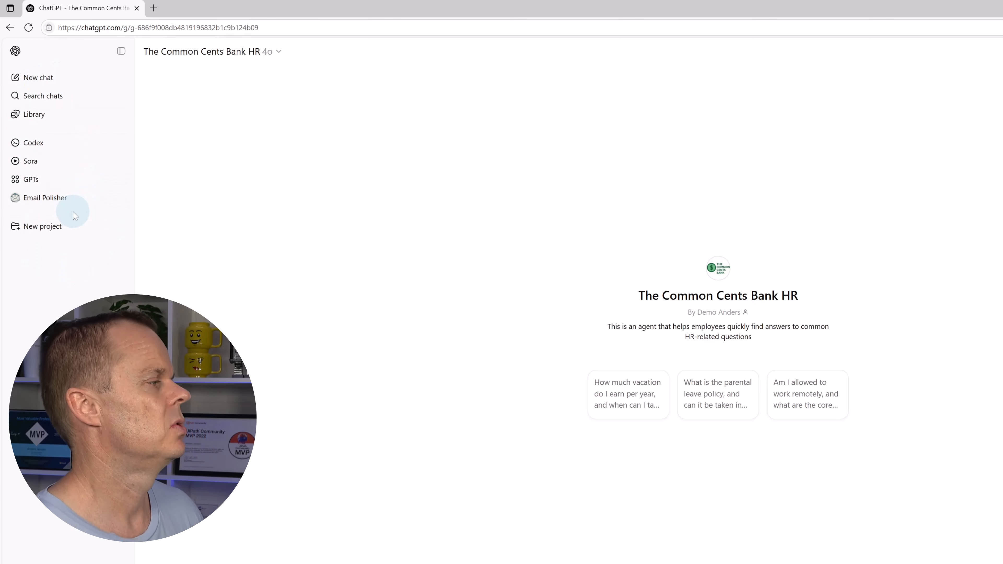
click(279, 55)
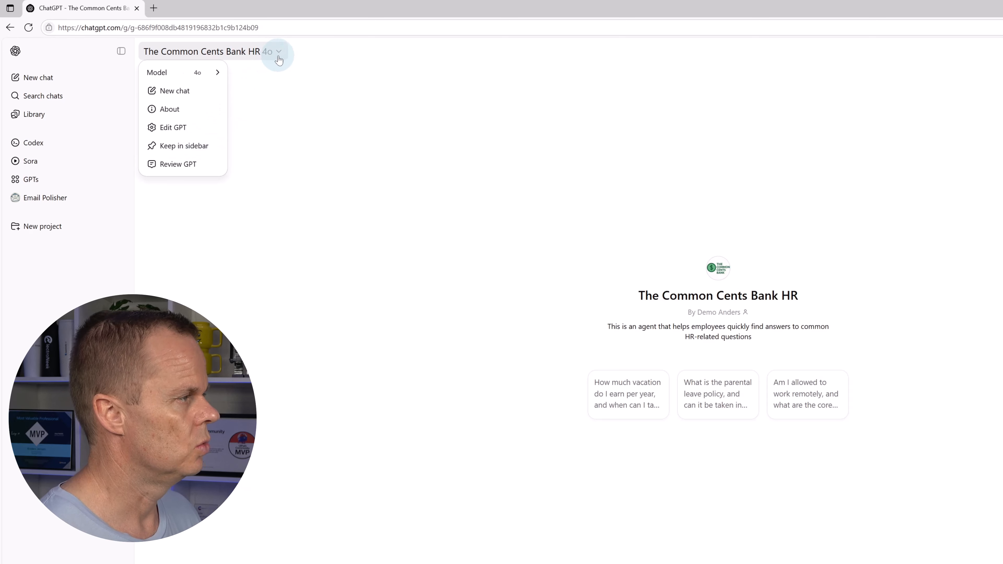
click(207, 144)
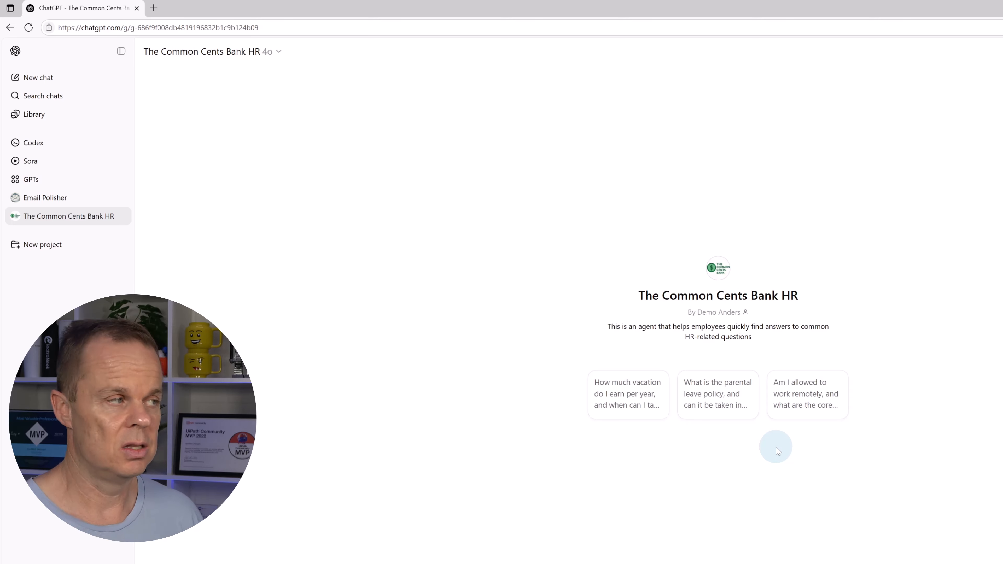
Start a new chat, reopen the HR GPT from the sidebar, and check its model list without changing it
click(41, 83)
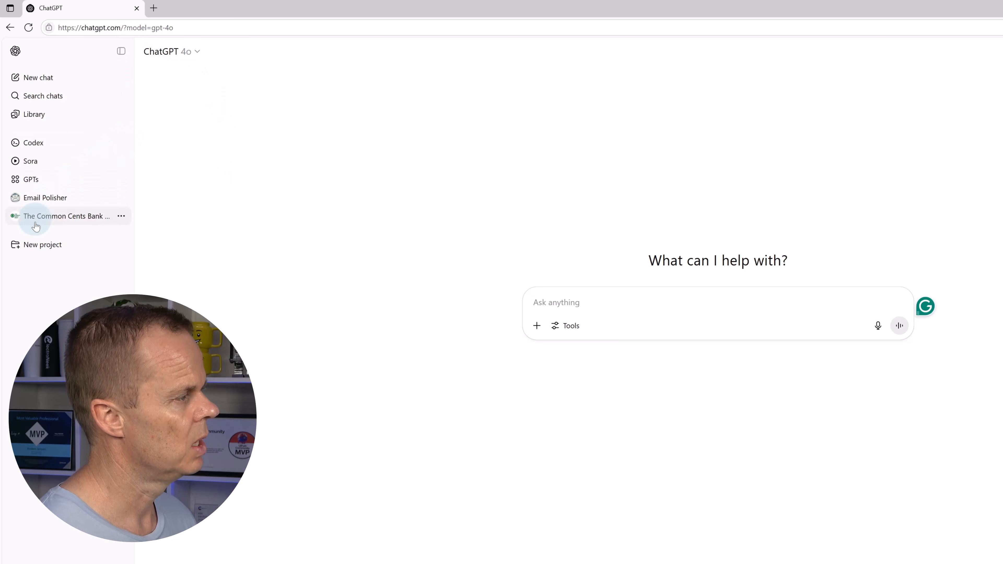
click(51, 218)
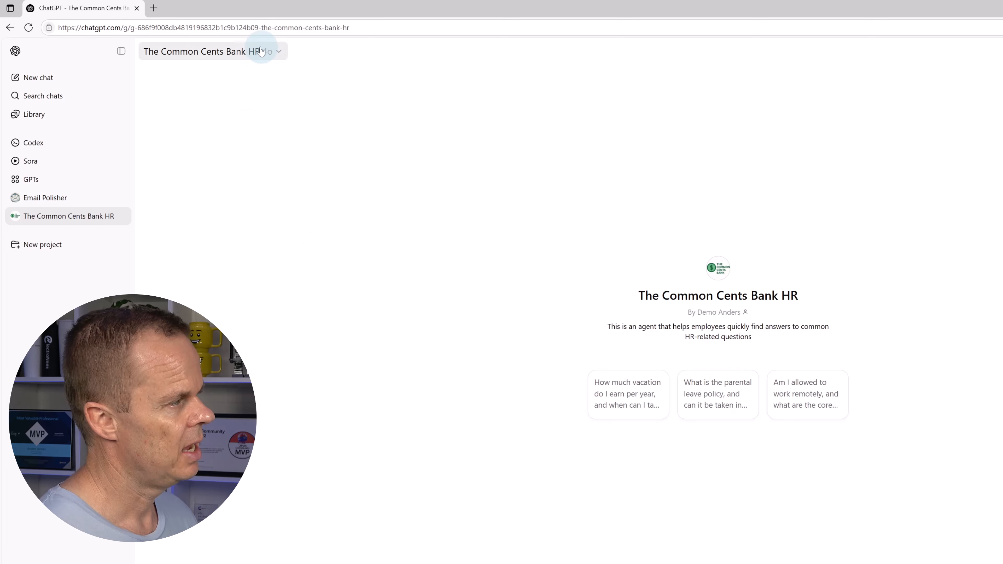
click(264, 58)
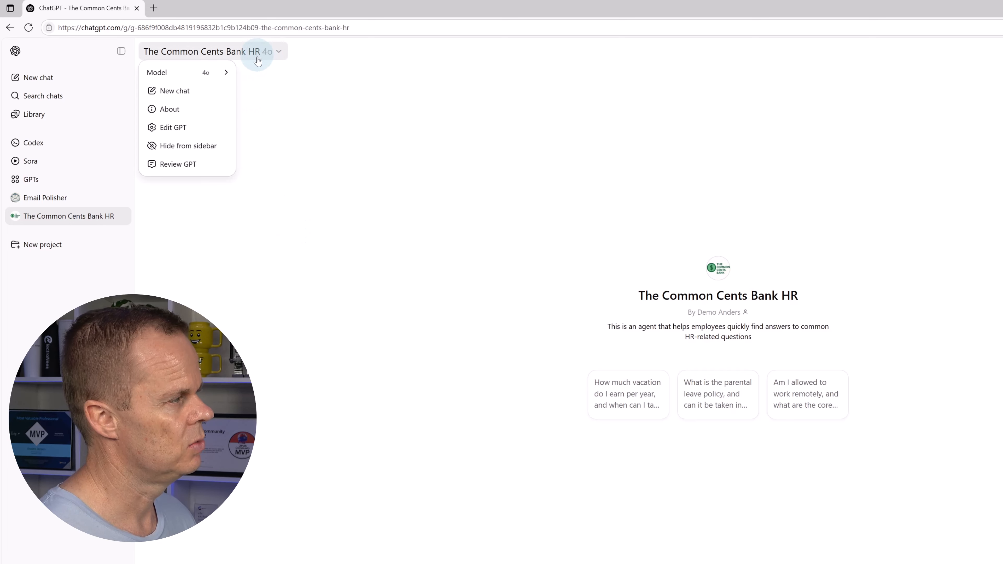
click(226, 75)
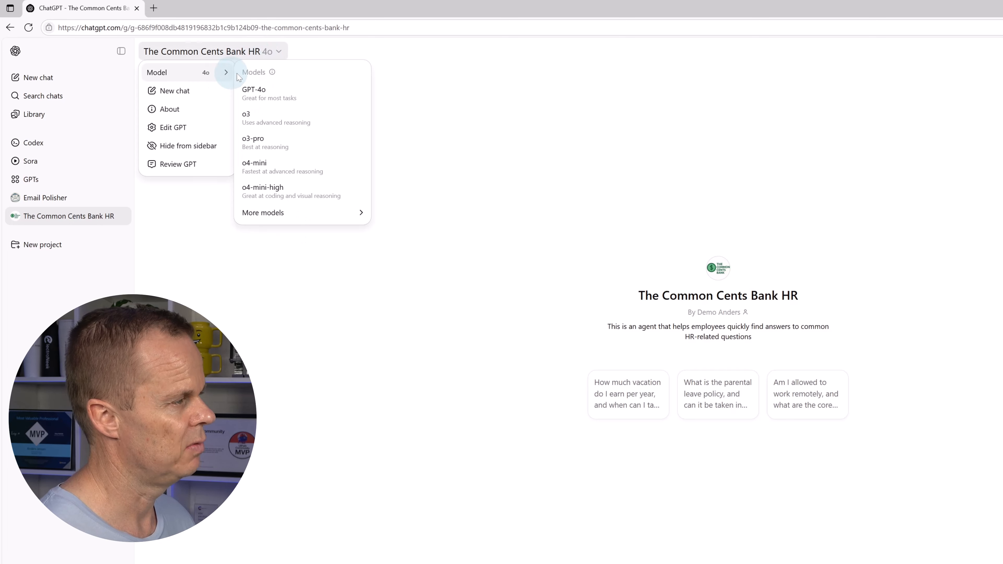
click(255, 131)
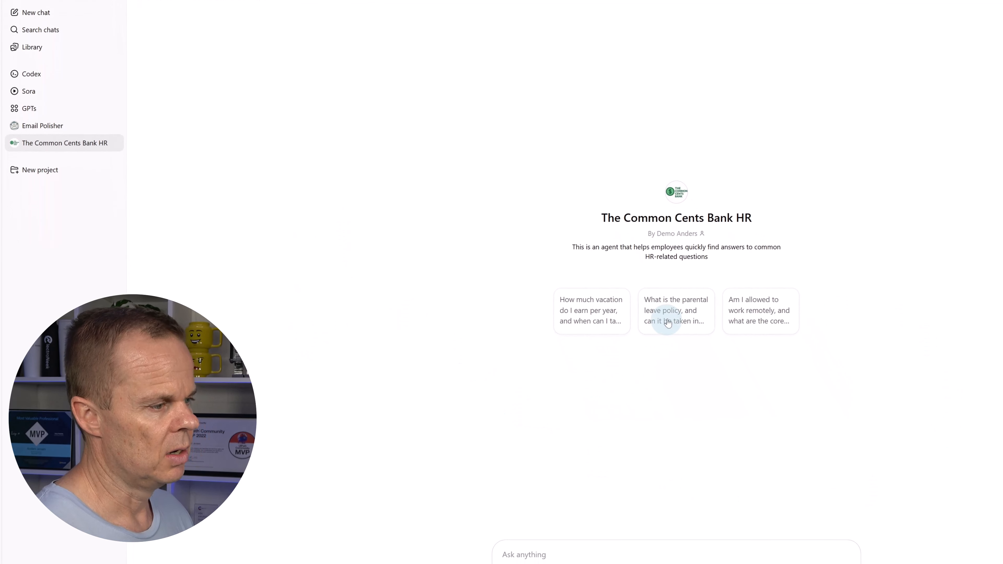
Ask the HR GPT the parental leave starter question, then start a fresh chat with it
click(661, 292)
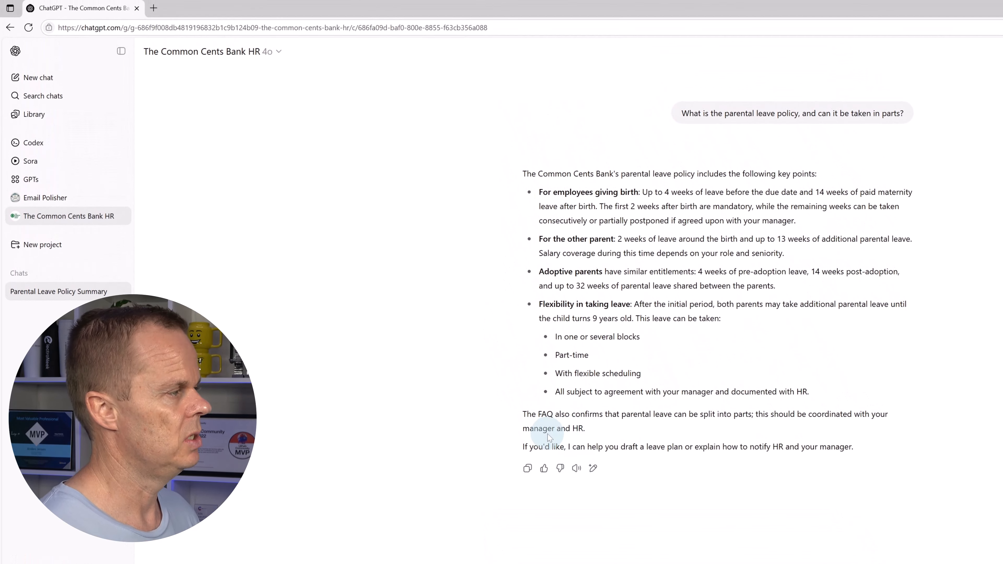
click(255, 50)
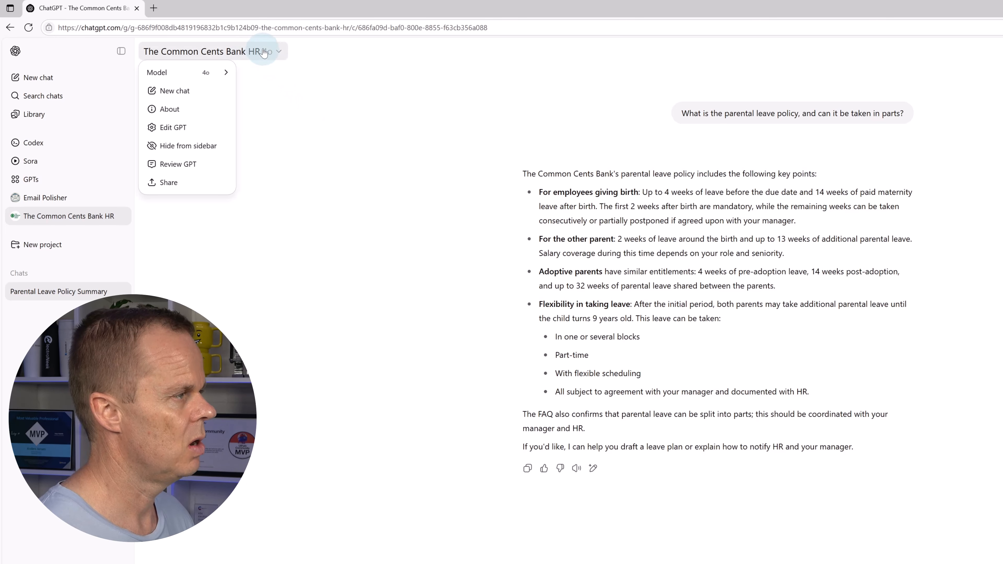
click(179, 90)
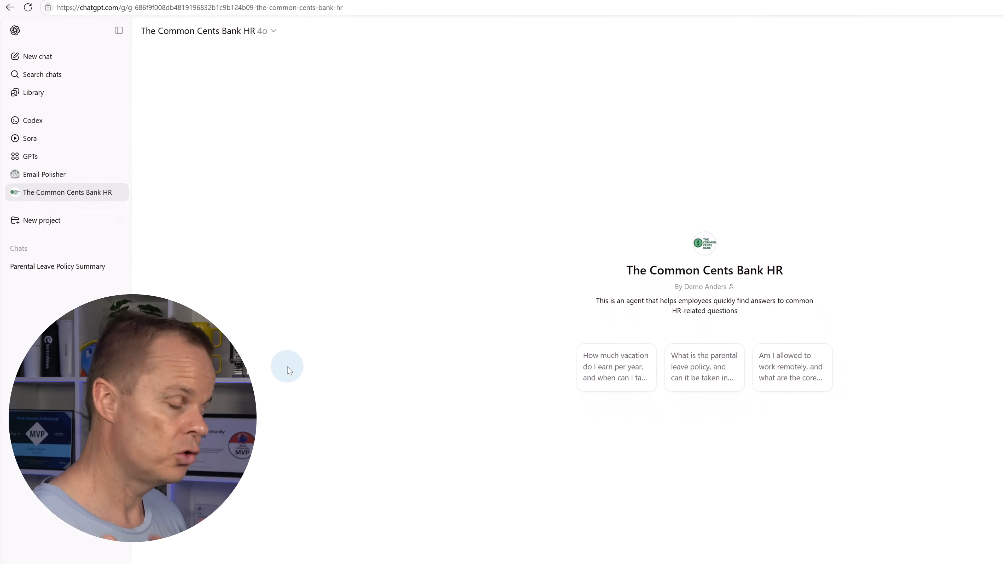
Ask whether unused vacation days carry over, then request the policy sources behind the answer
text(Can)
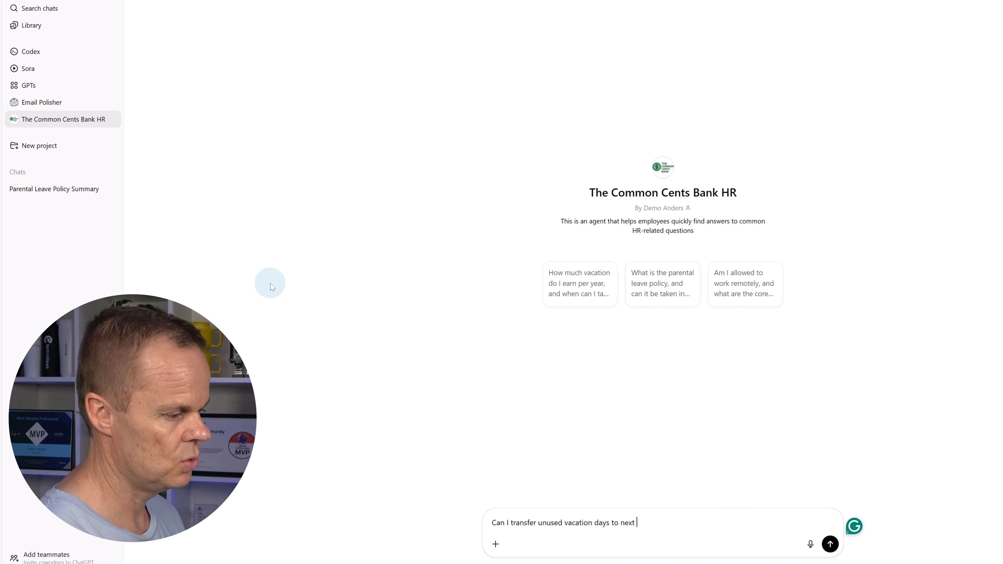
key(Return)
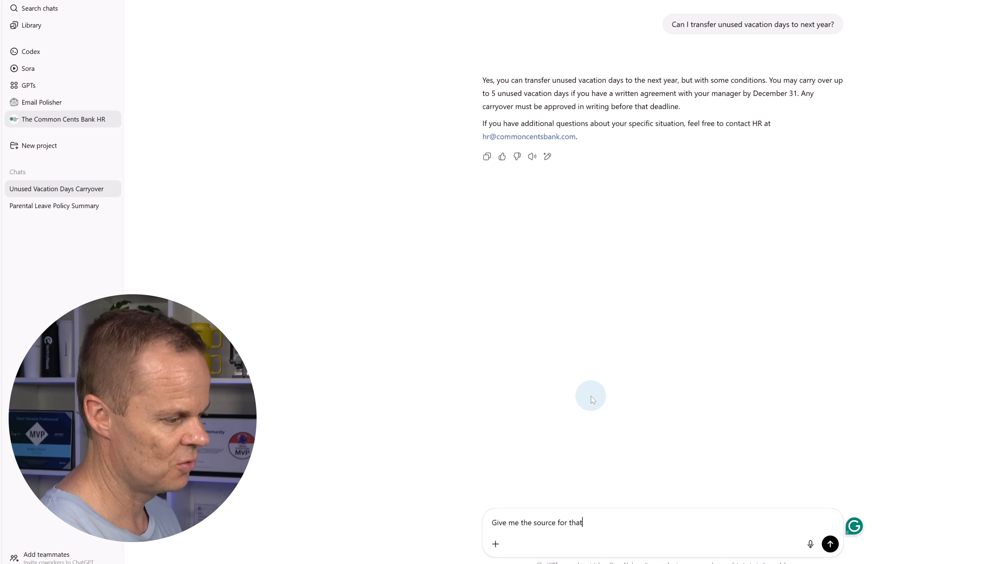
key(Return)
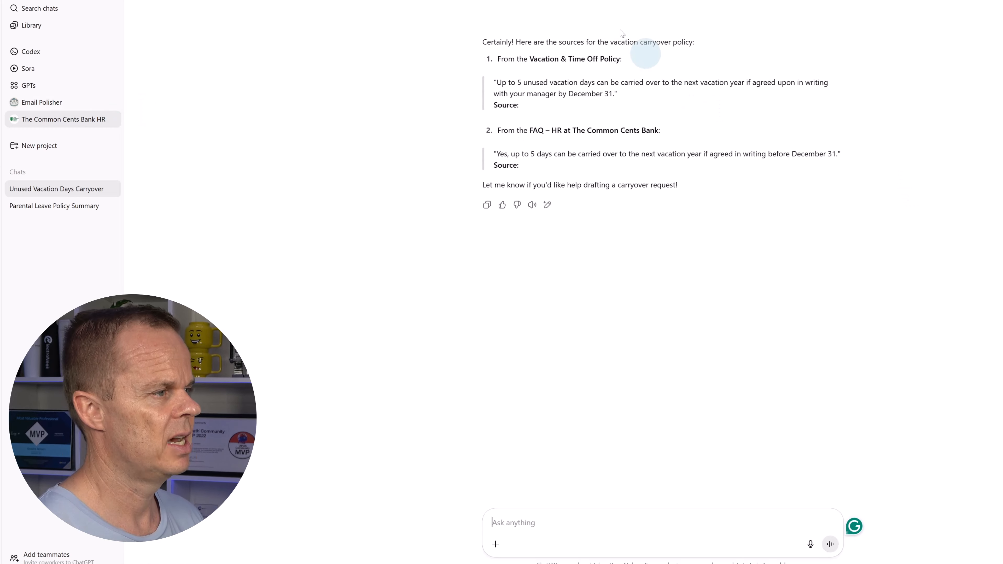
drag(497, 83, 602, 94)
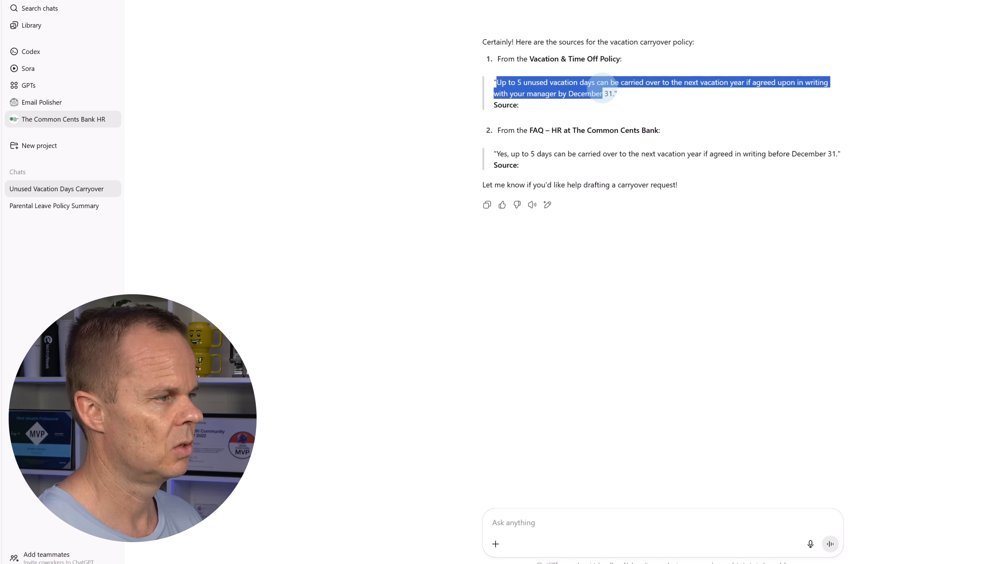
click(546, 134)
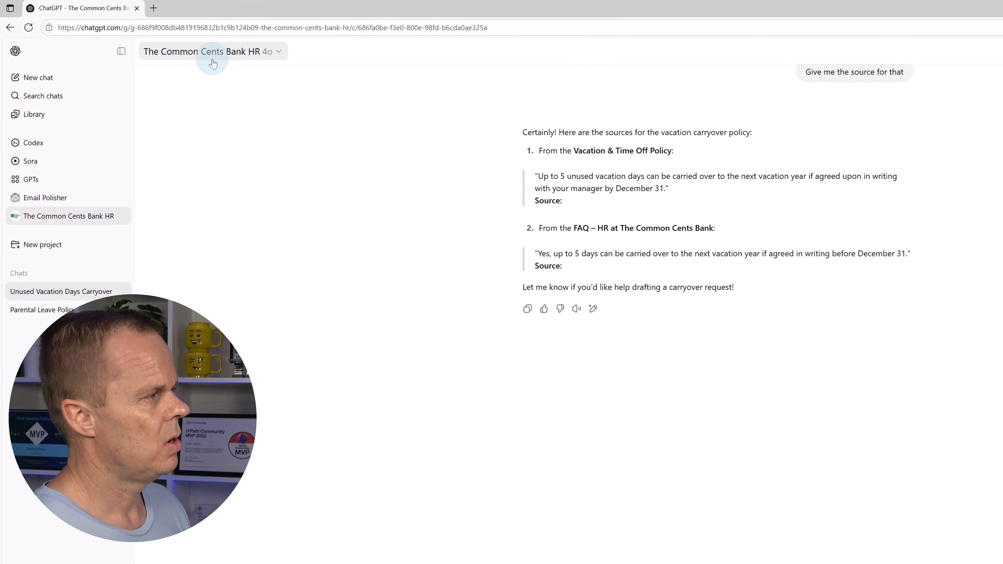
click(212, 58)
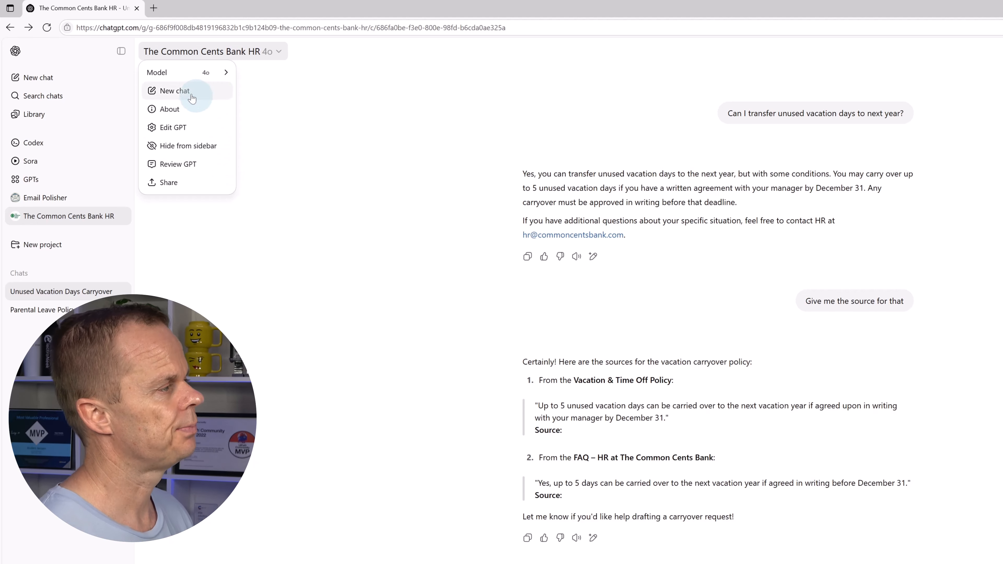
Start a blank new chat with plain ChatGPT from the sidebar
click(39, 83)
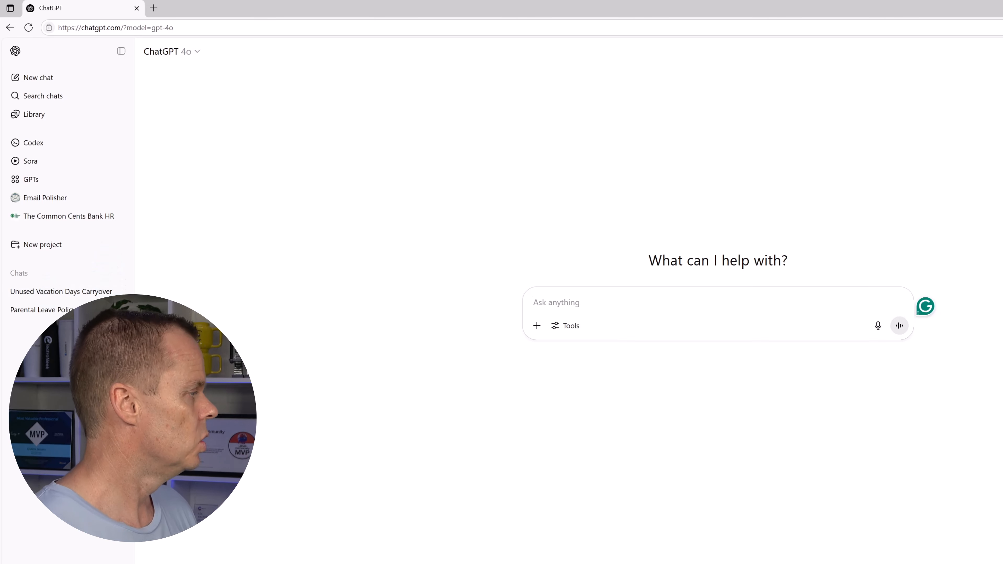
Create a project named Workplace Insights and open its empty Project files list
click(47, 249)
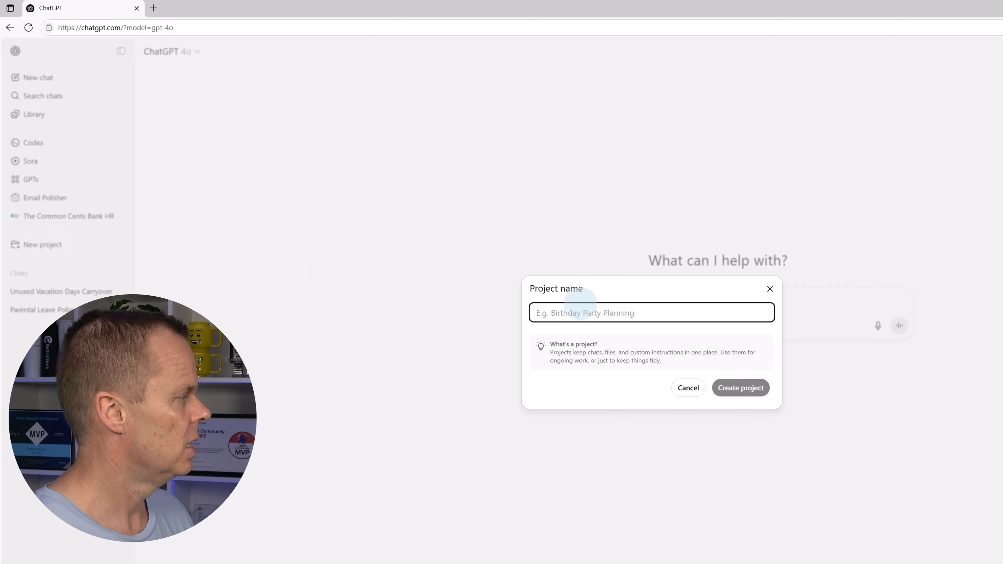
text(Workplace Insights)
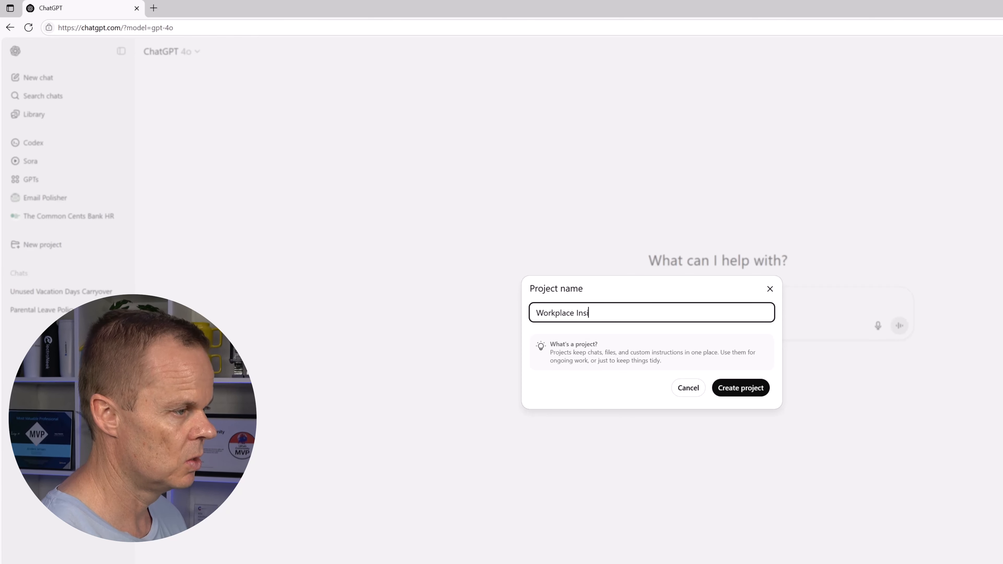
click(728, 387)
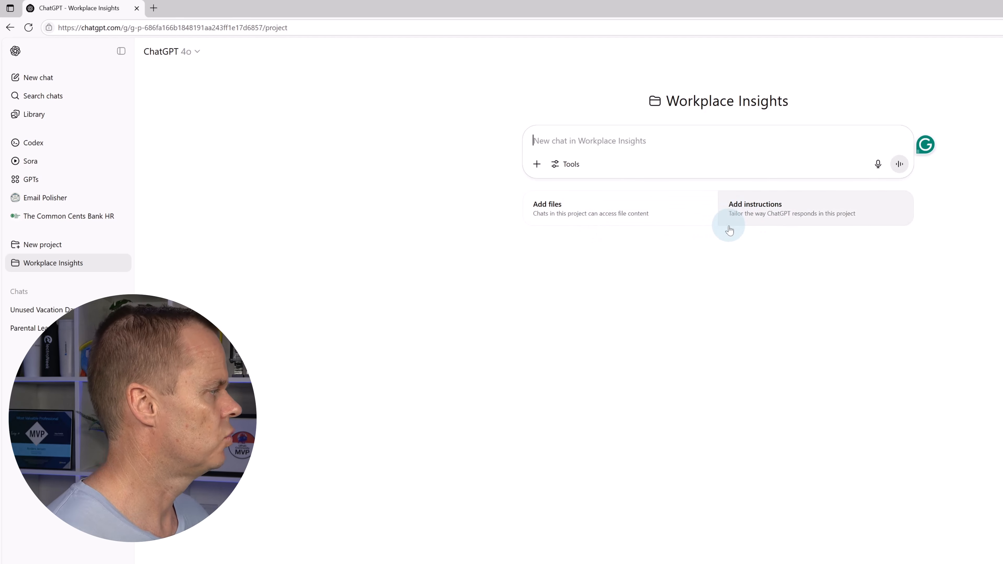
click(630, 223)
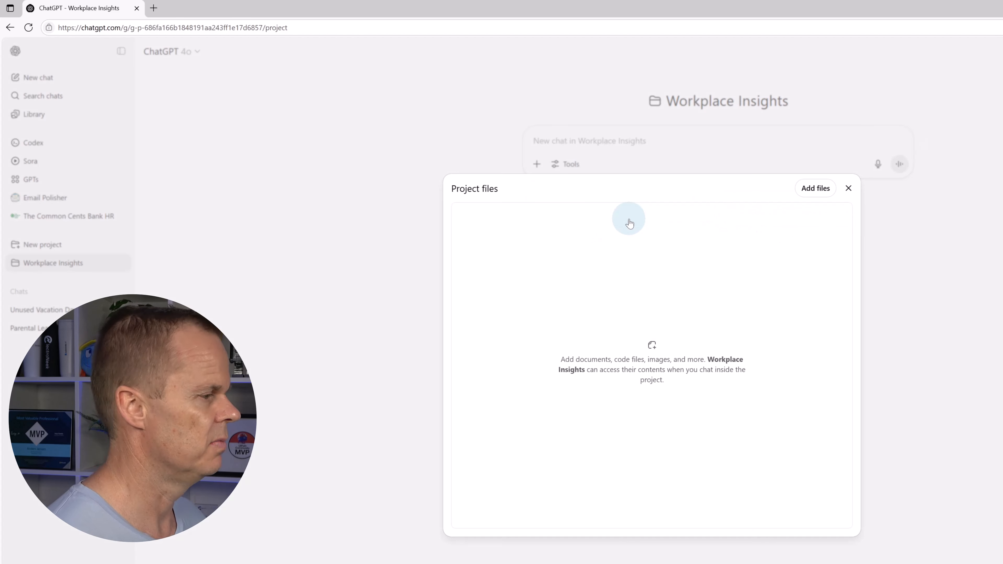
Upload Absence Report.xlsx, Employee Satisfaction Survey.xlsx and Exit Interviews.docx from Custom GPTs and Projects > HR Data
click(817, 196)
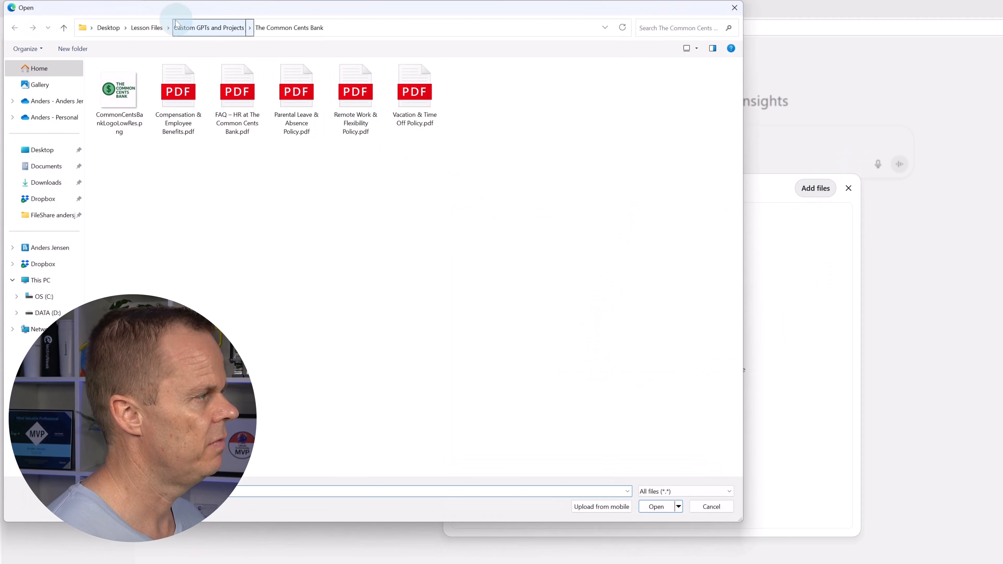
click(155, 28)
click(237, 112)
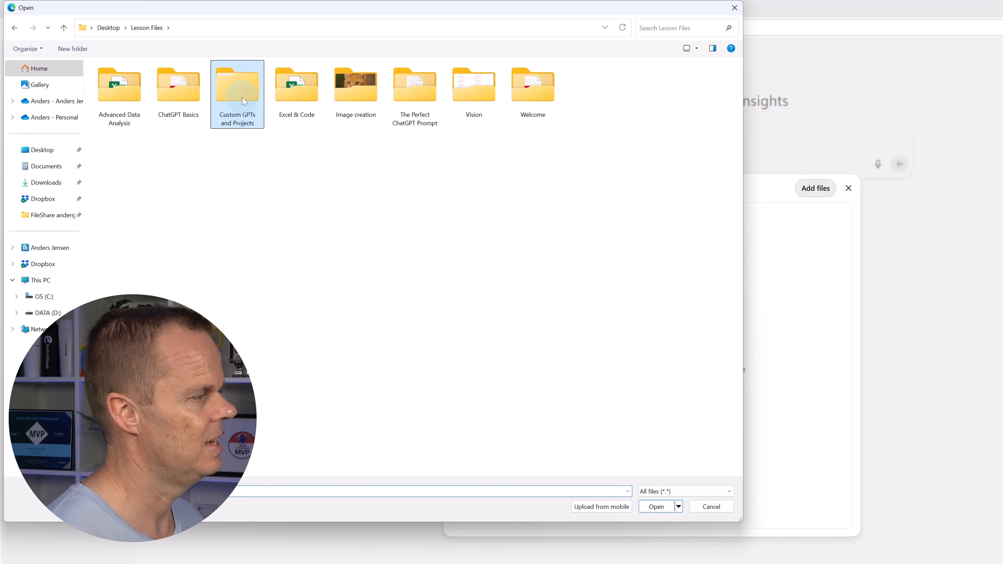
double_click(243, 101)
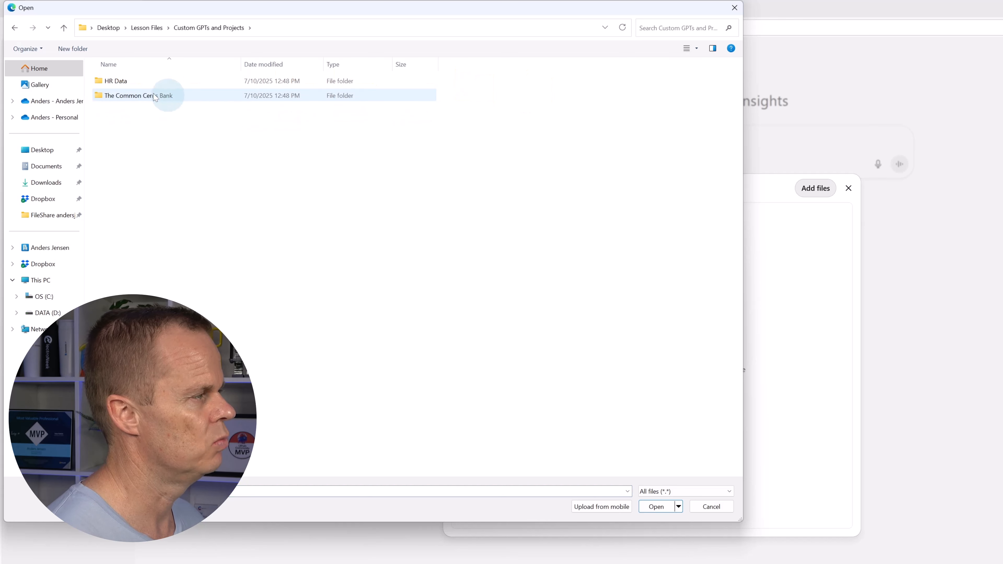
click(125, 84)
double_click(126, 84)
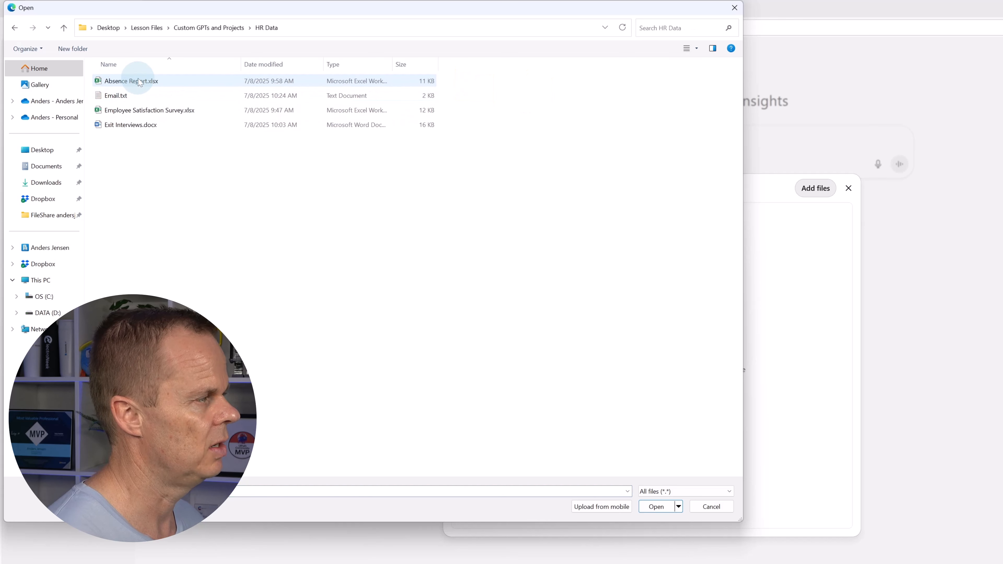
click(137, 82)
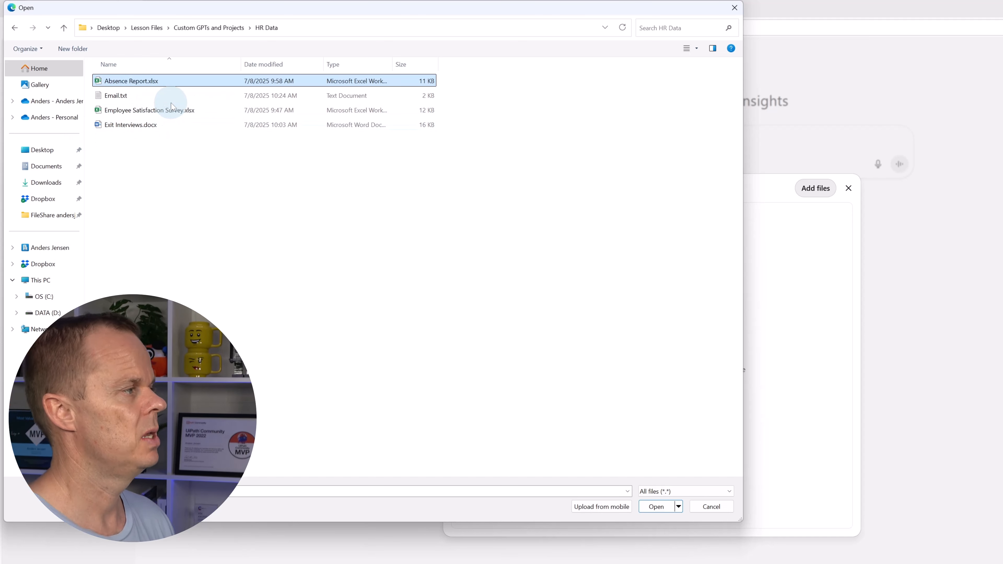
ctrl+click(171, 109)
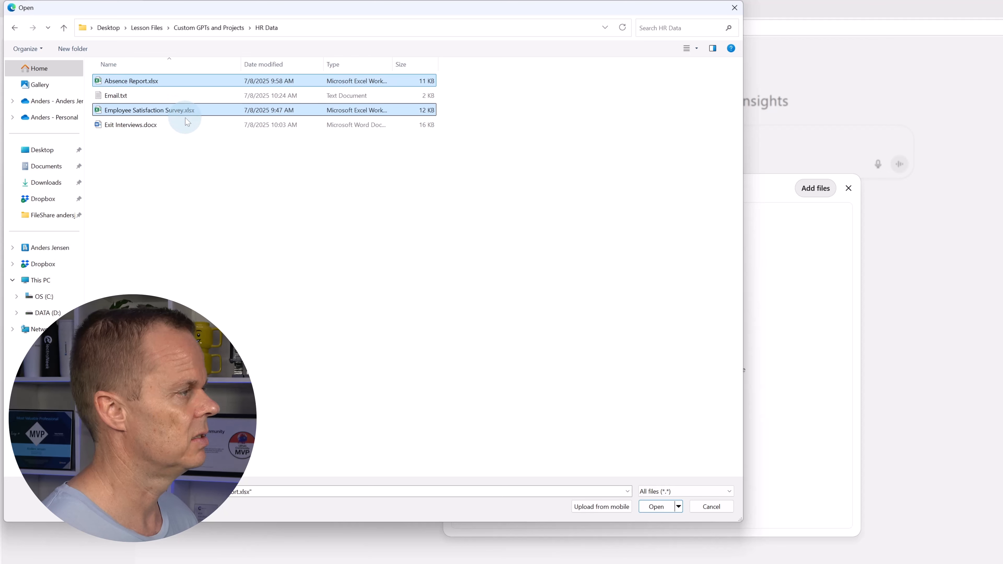
ctrl+click(164, 124)
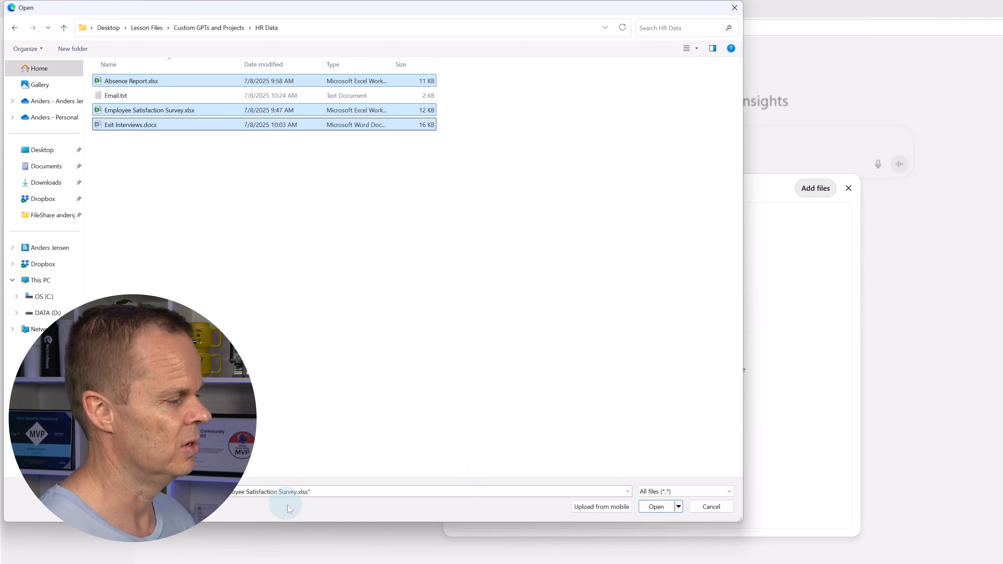
click(657, 510)
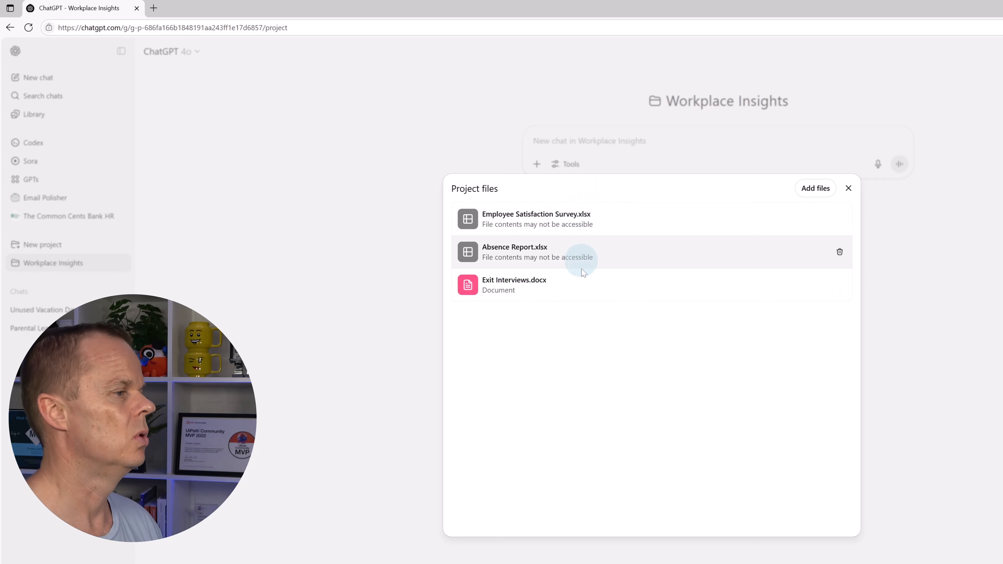
click(848, 188)
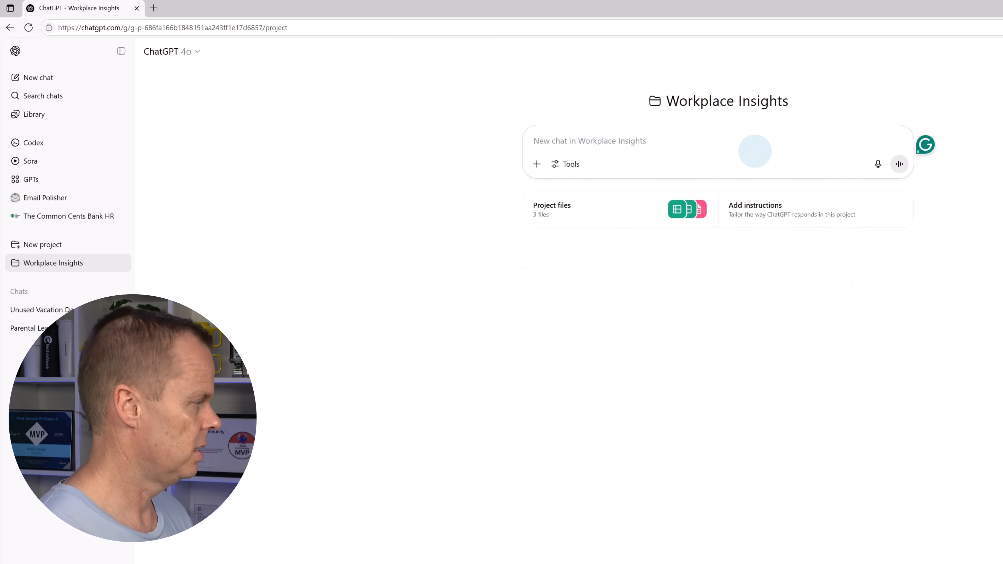
Ask 'What does the absence report say?' in a new Workplace Insights chat
text(W)
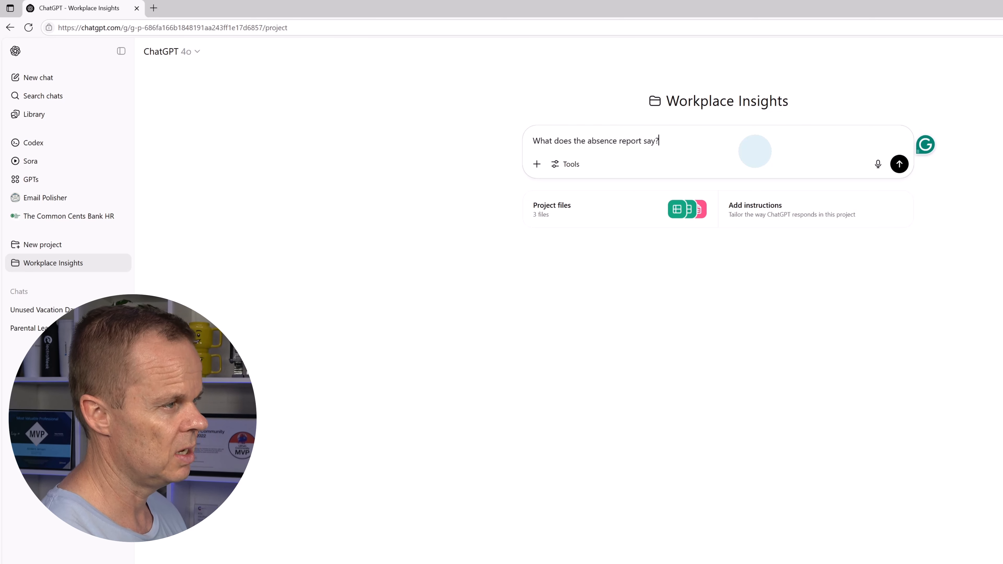
key(Return)
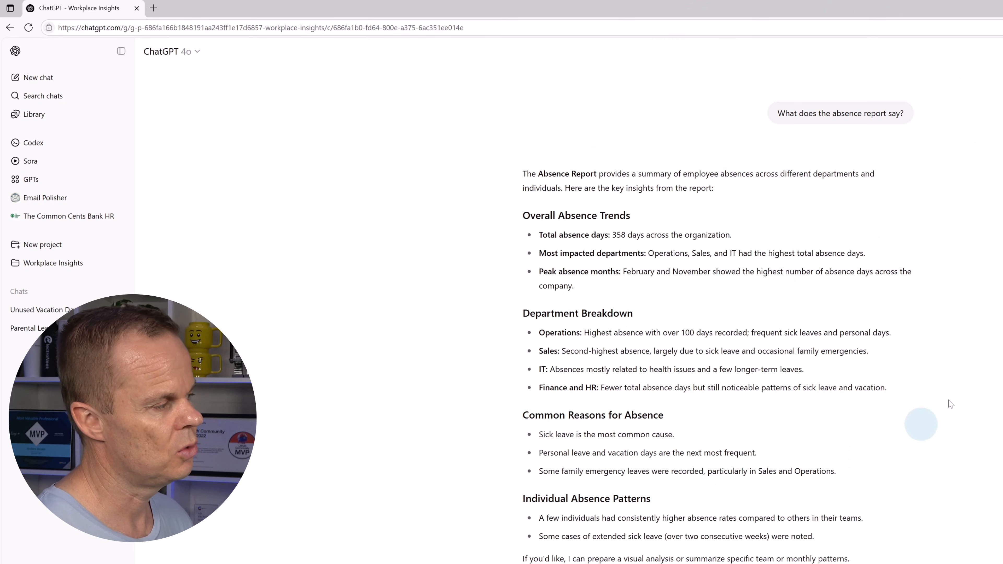
Return to the Workplace Insights project page and review its three project files
click(68, 268)
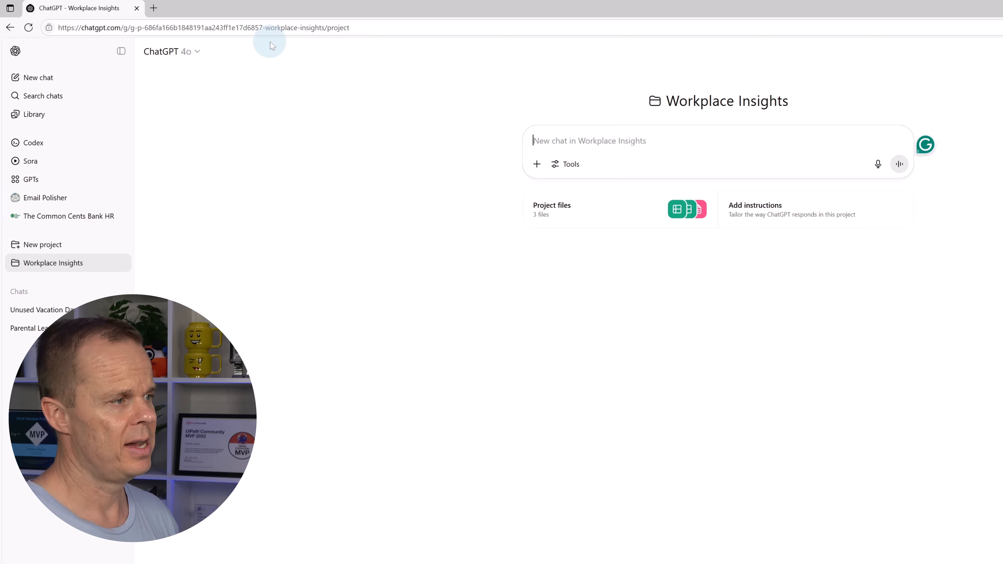
click(547, 213)
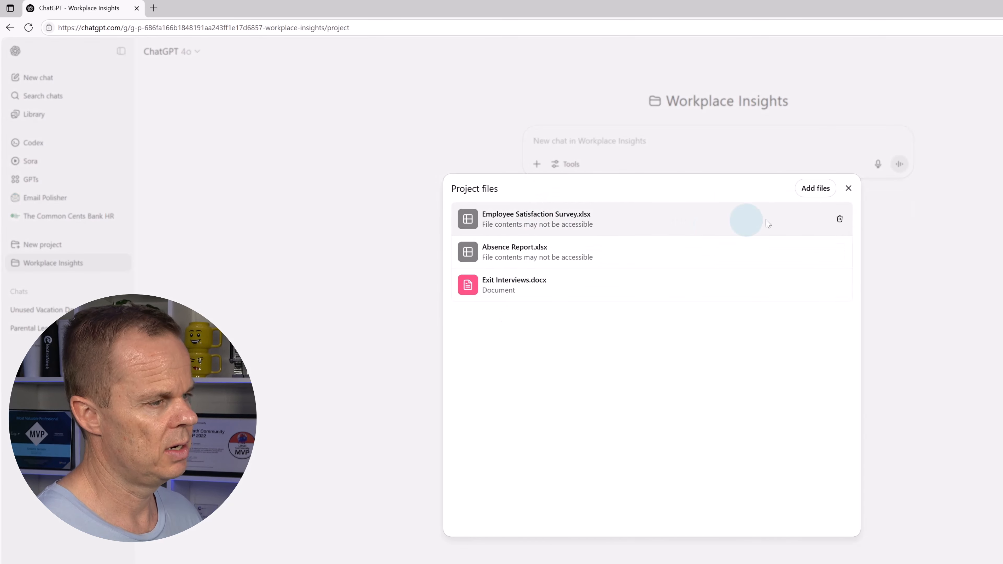
click(848, 188)
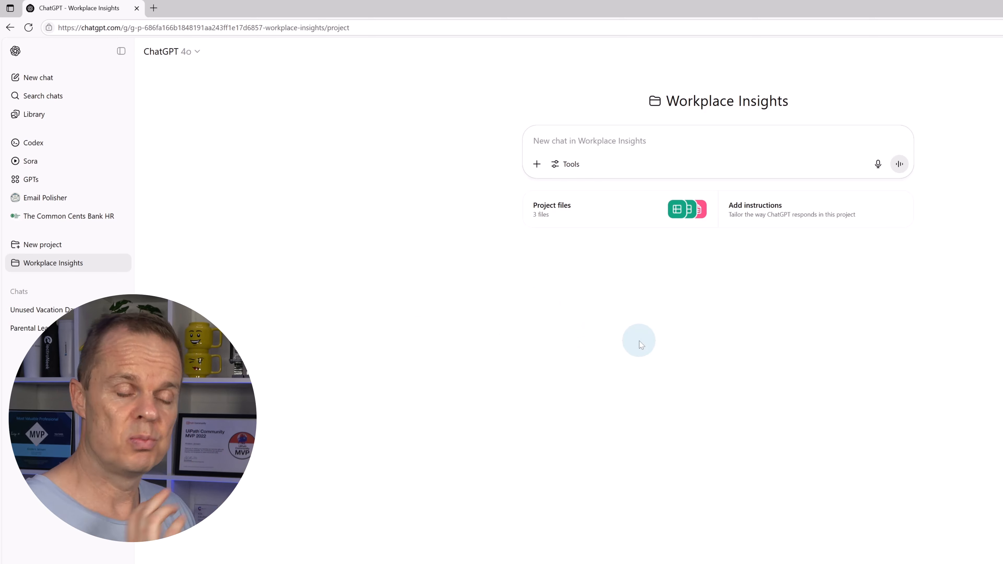
Save project instructions to analyze workplace trends, compare departments, and respond concisely and professionally
click(759, 220)
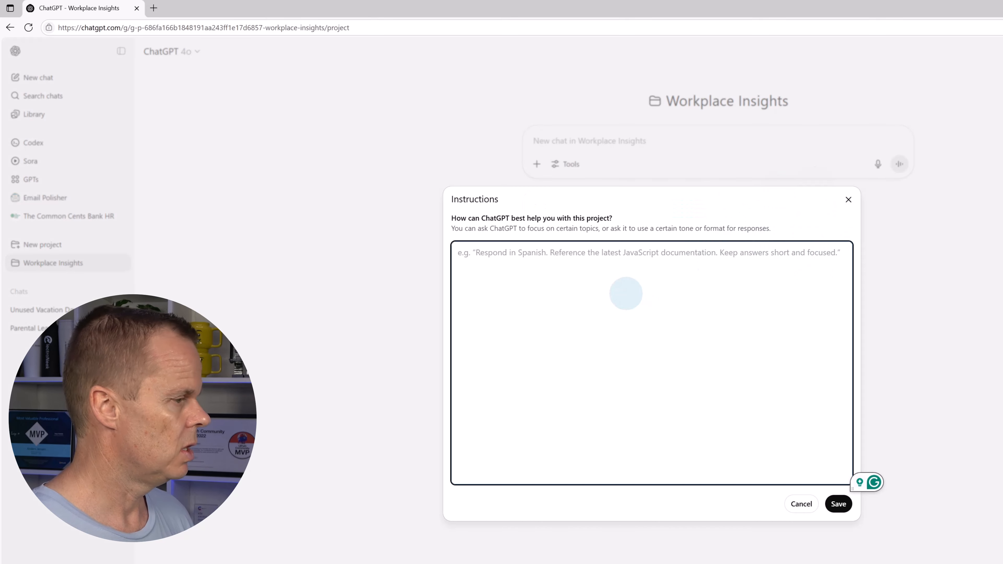
text(Us)
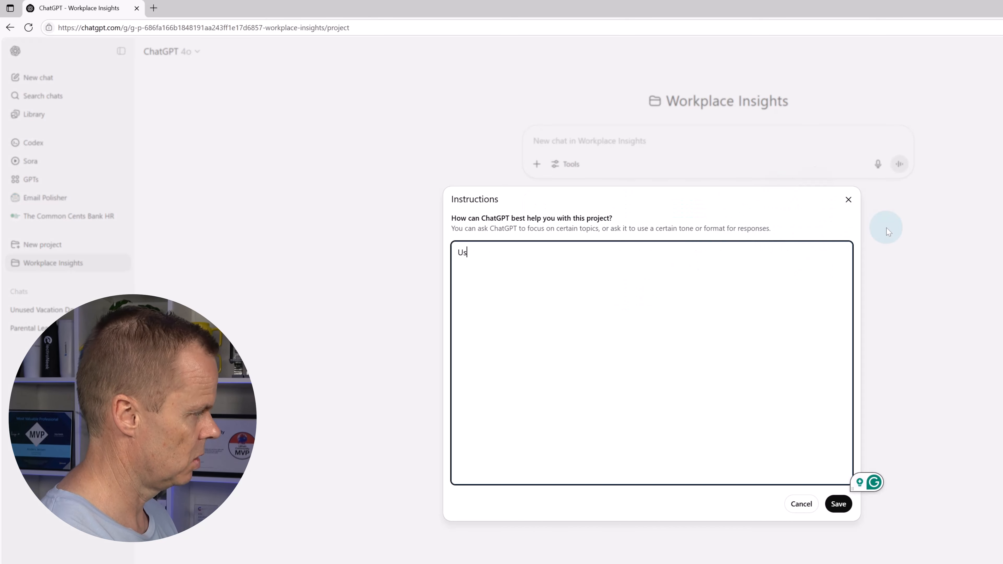
text(e the provi)
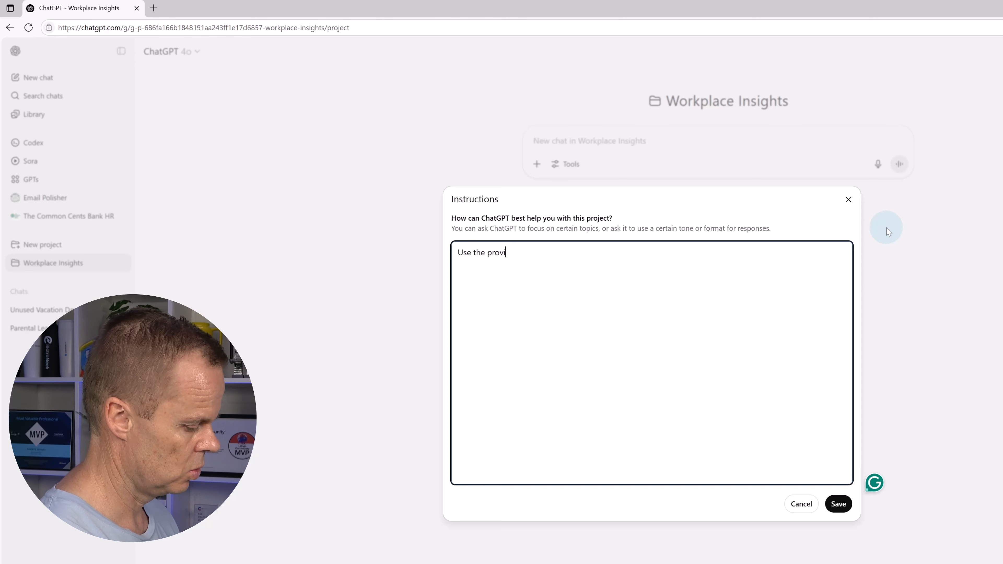
text(ded references)
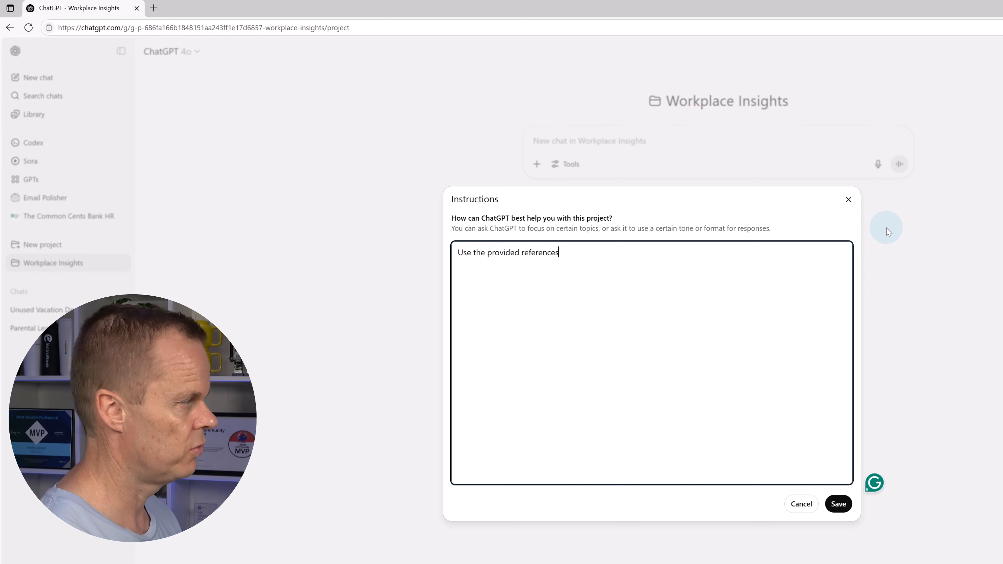
text( to help analyze)
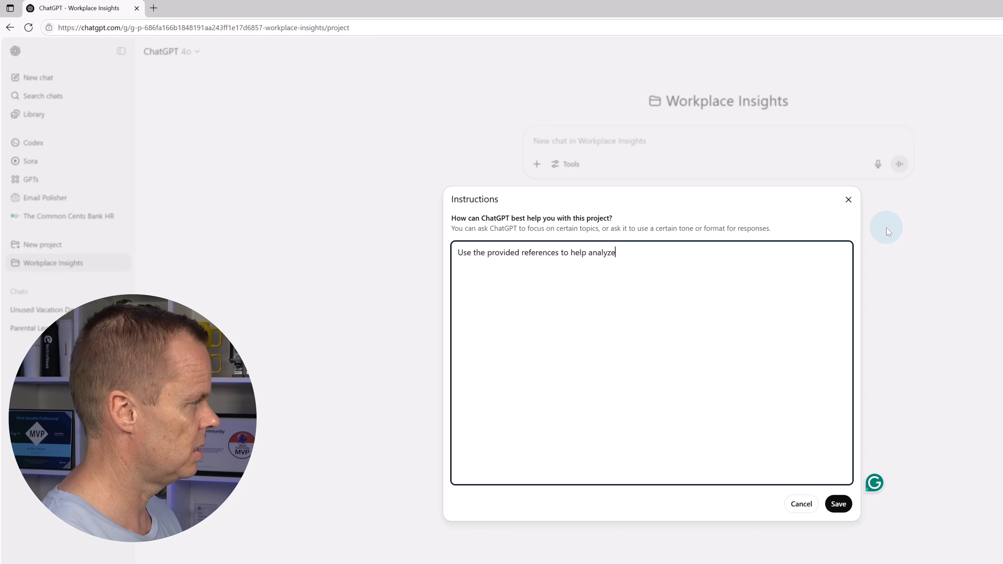
text( workplace tr)
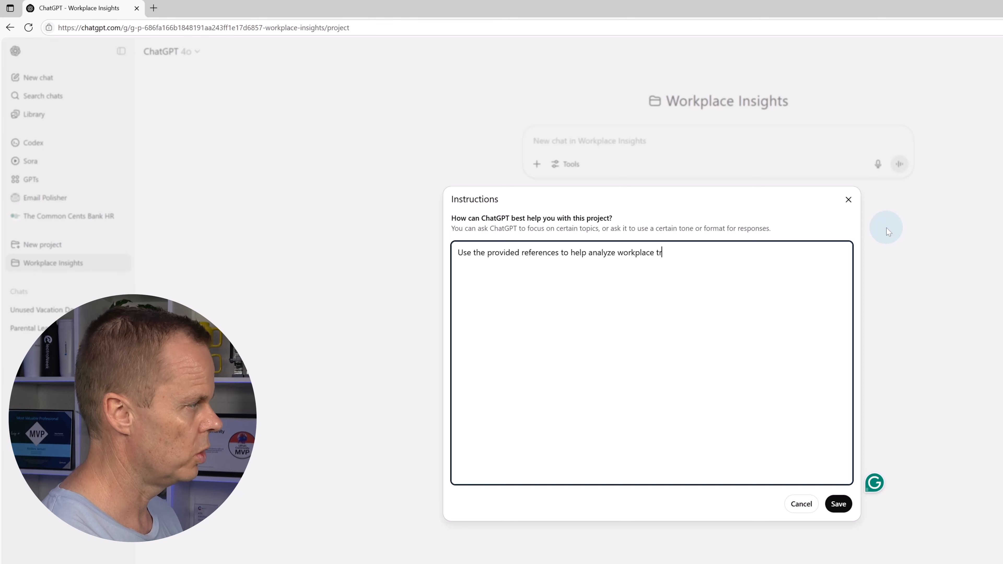
text(ends. Focus o)
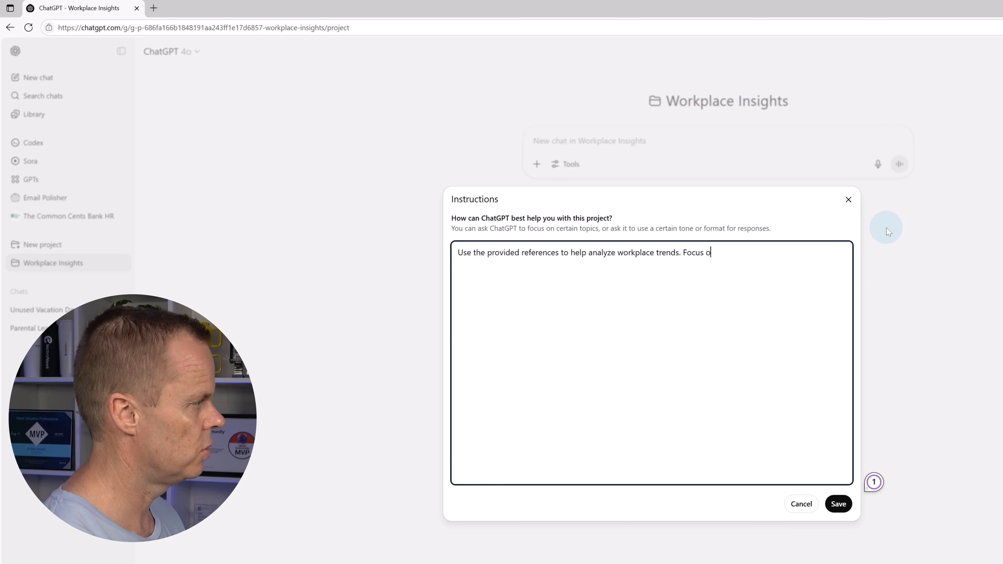
text(n summarizing )
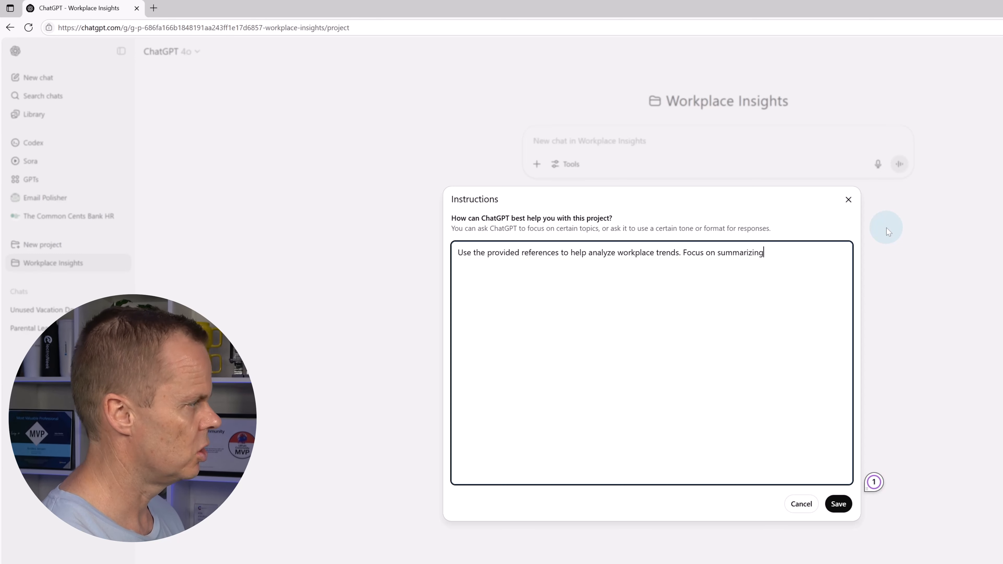
text(insigh)
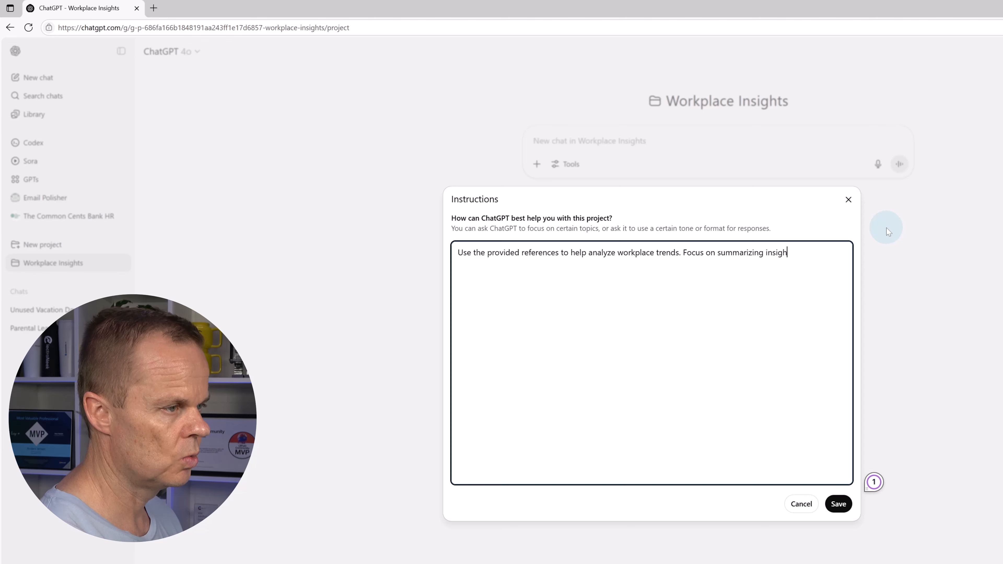
text(ts, comparing departments)
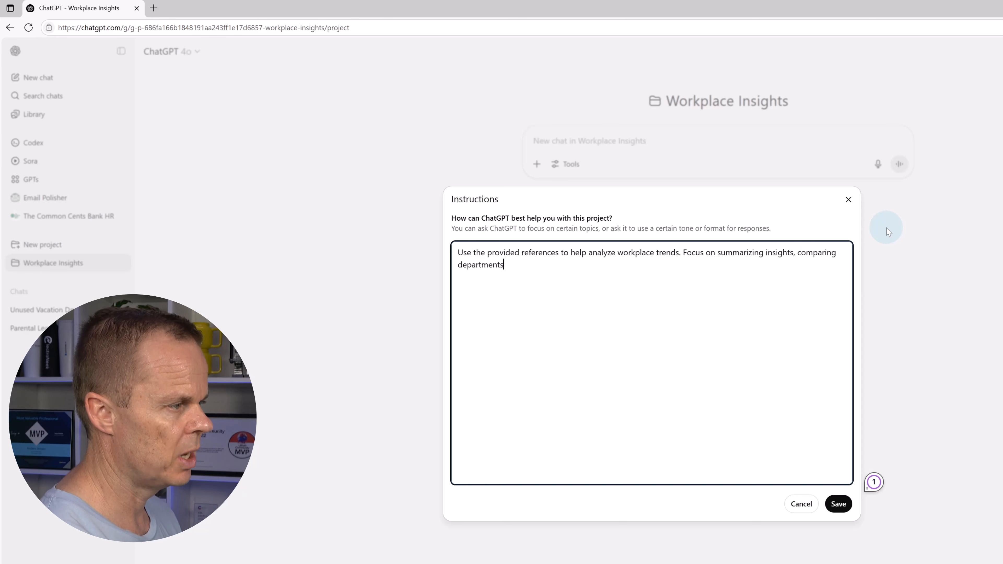
text(, identif)
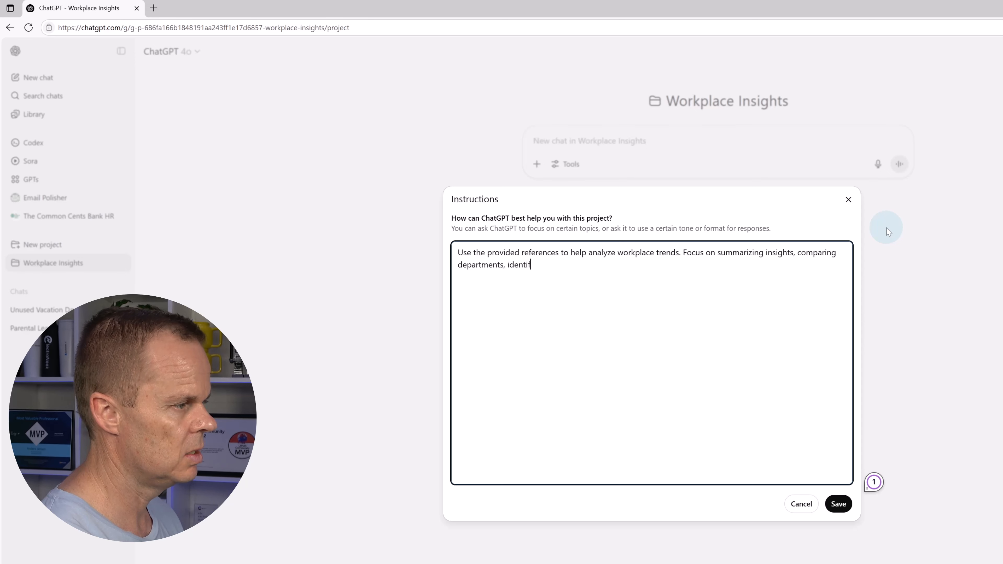
text(ying patter)
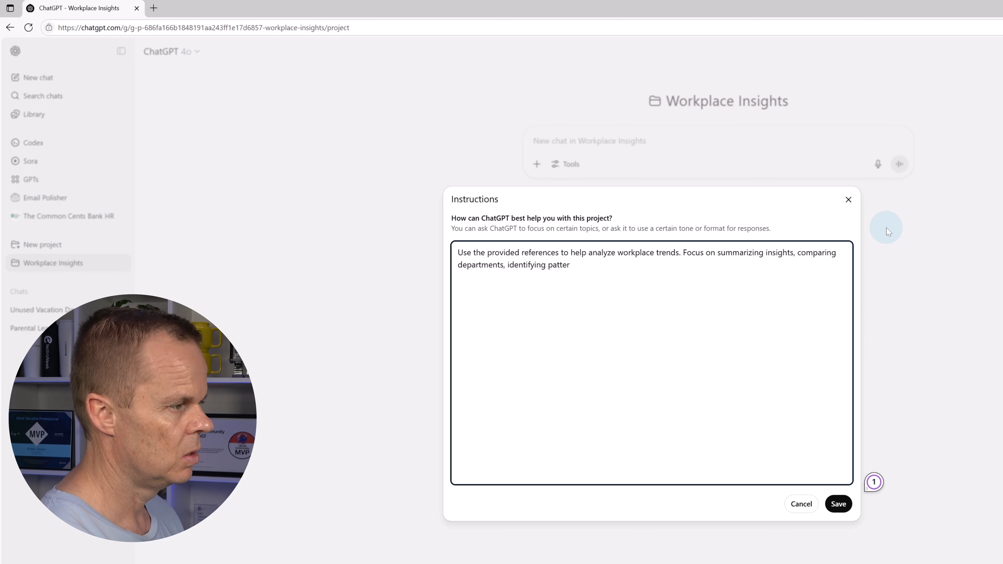
text(ns over time, and)
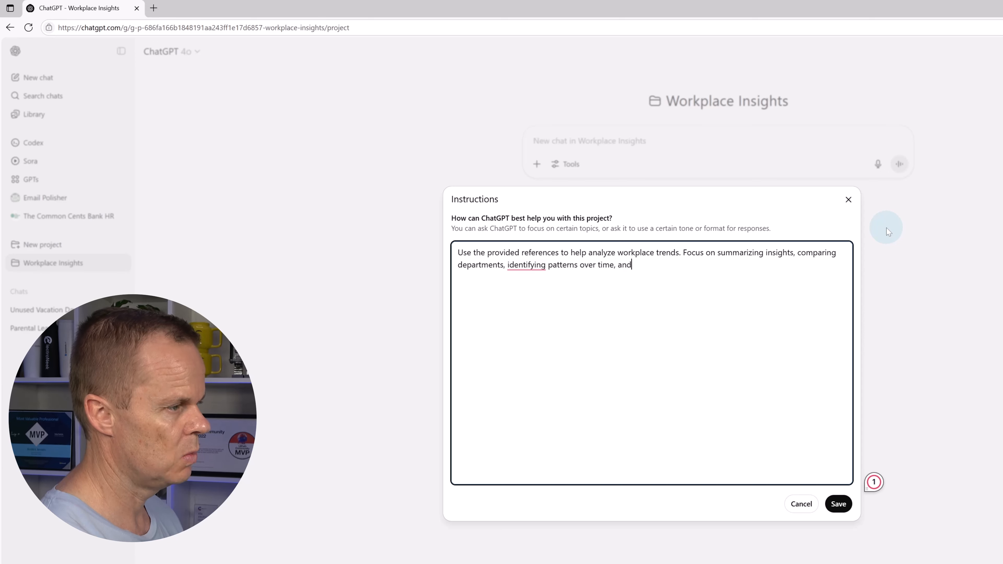
text( suggesting p)
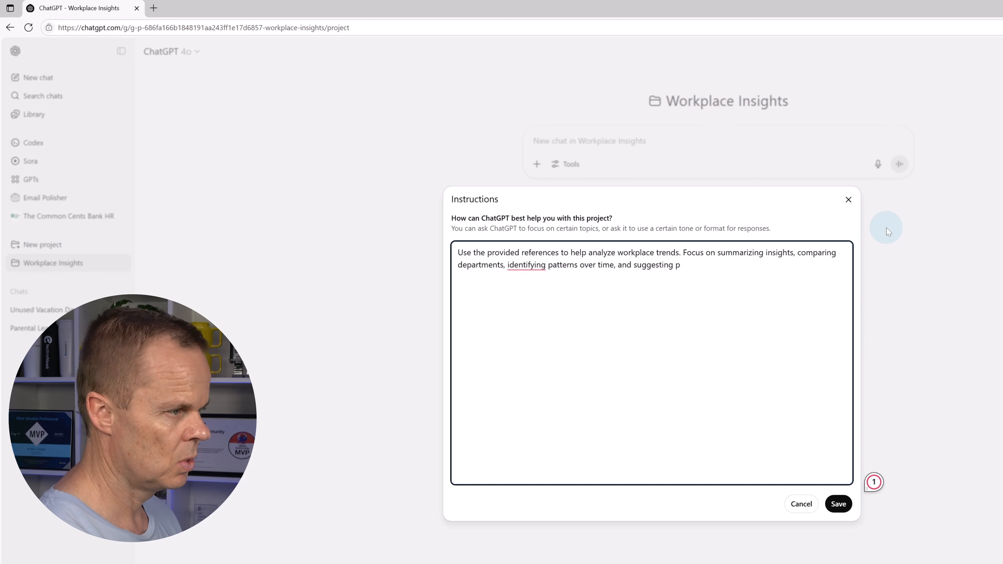
text(ractical HR )
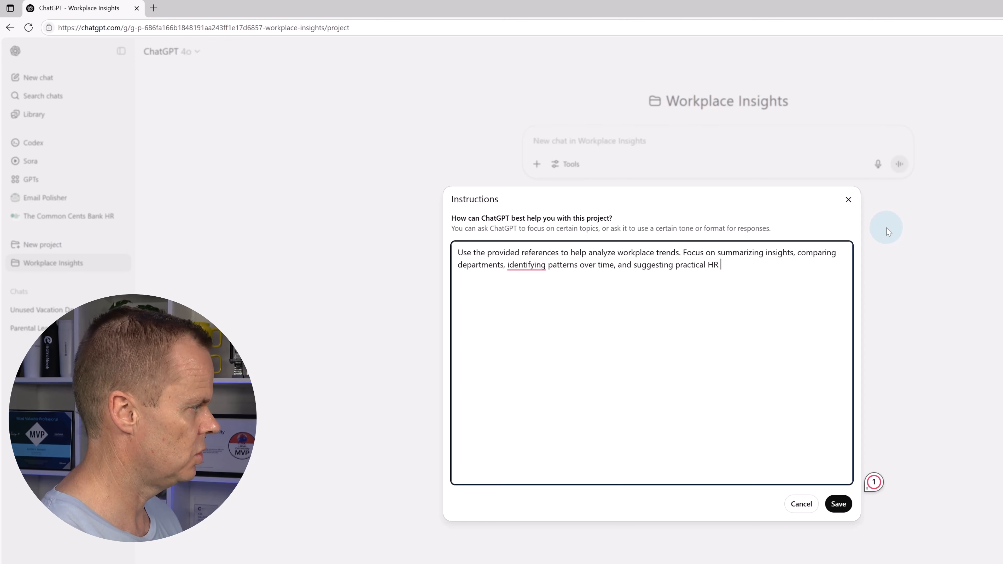
text(actions when )
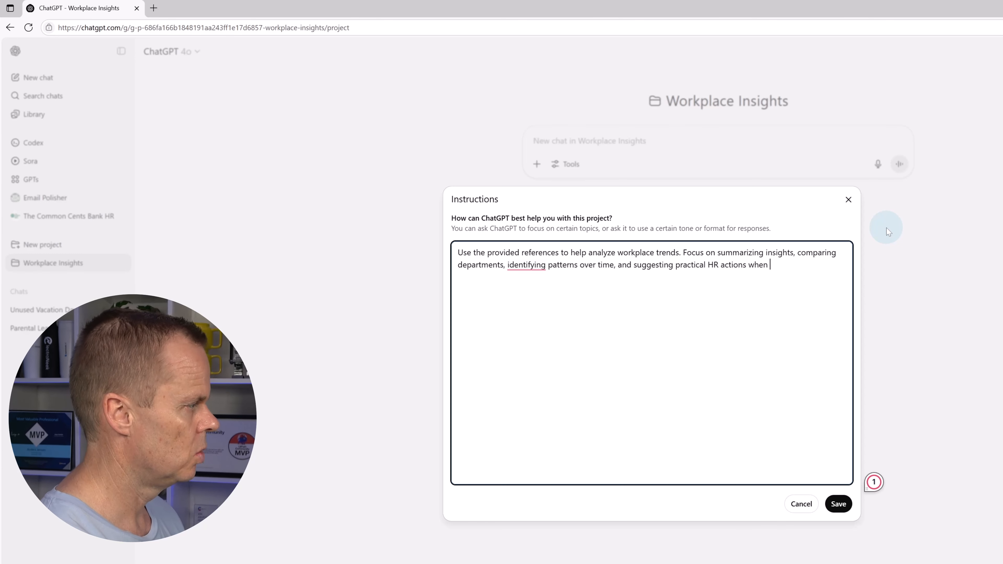
text(relev)
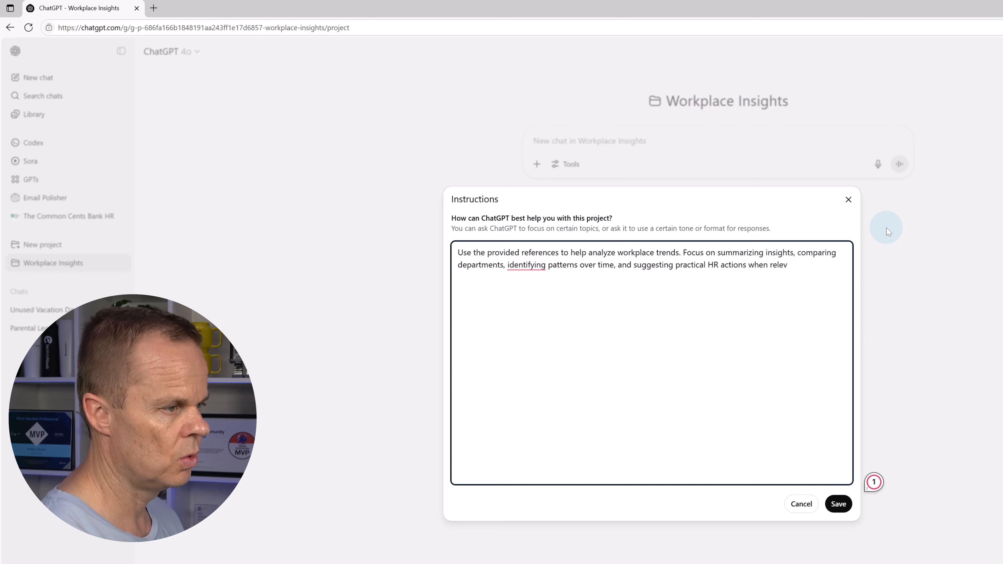
text(ant. Kee)
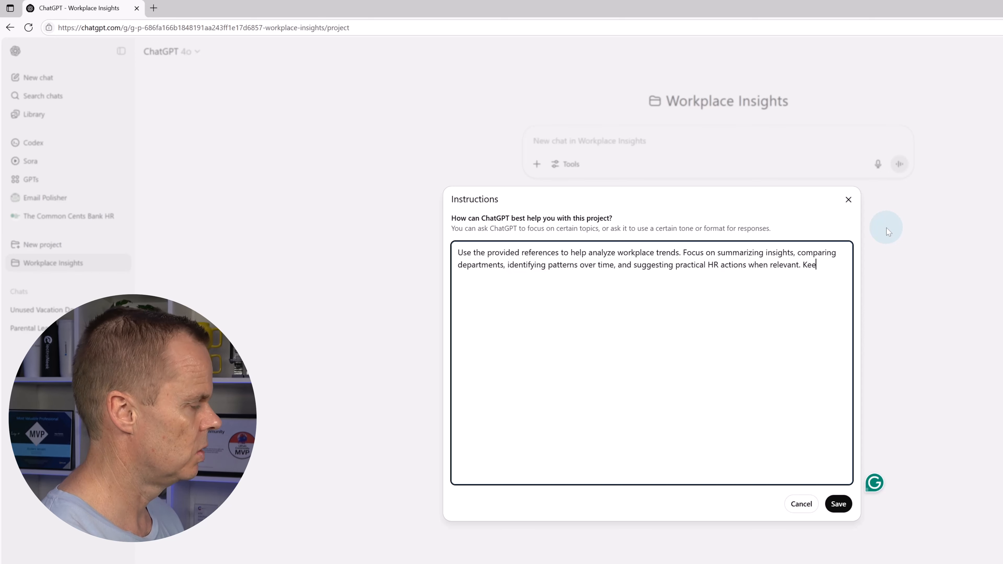
text(p your )
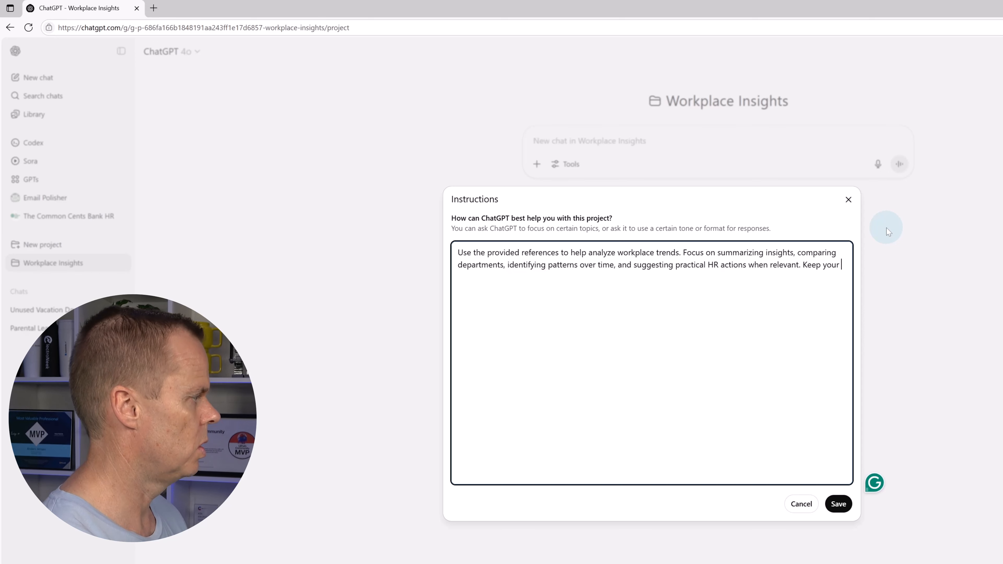
text(responses)
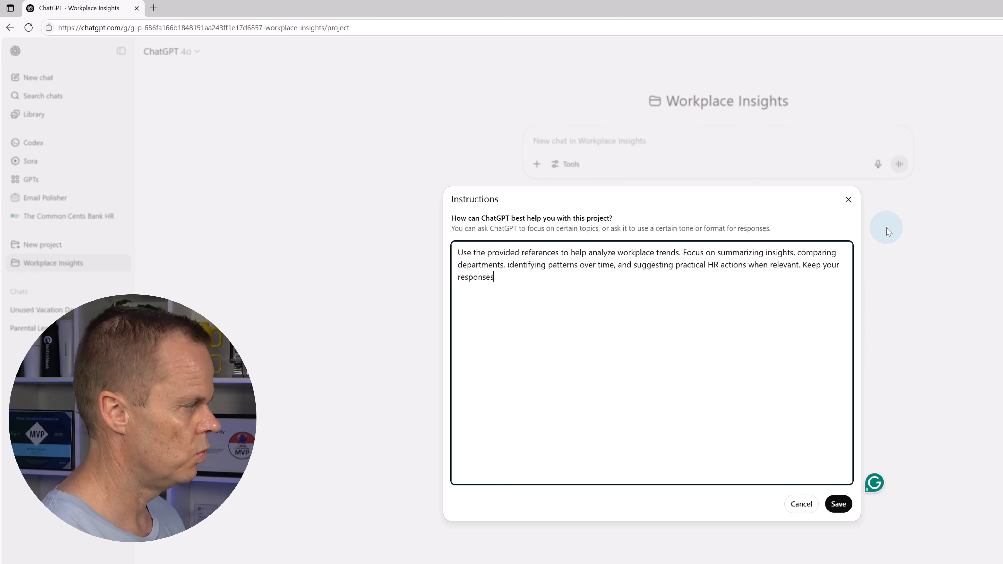
text( concise)
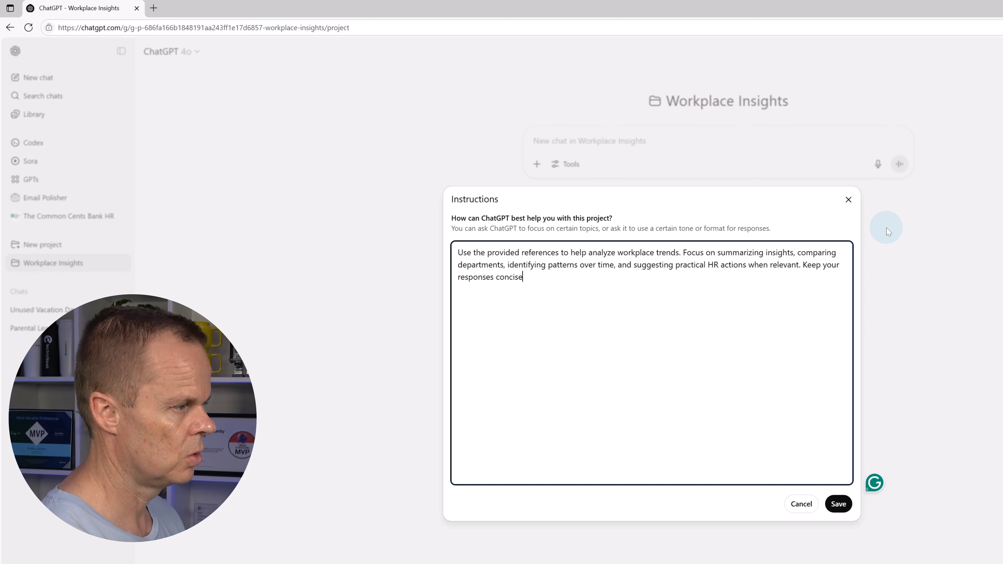
text(, structured)
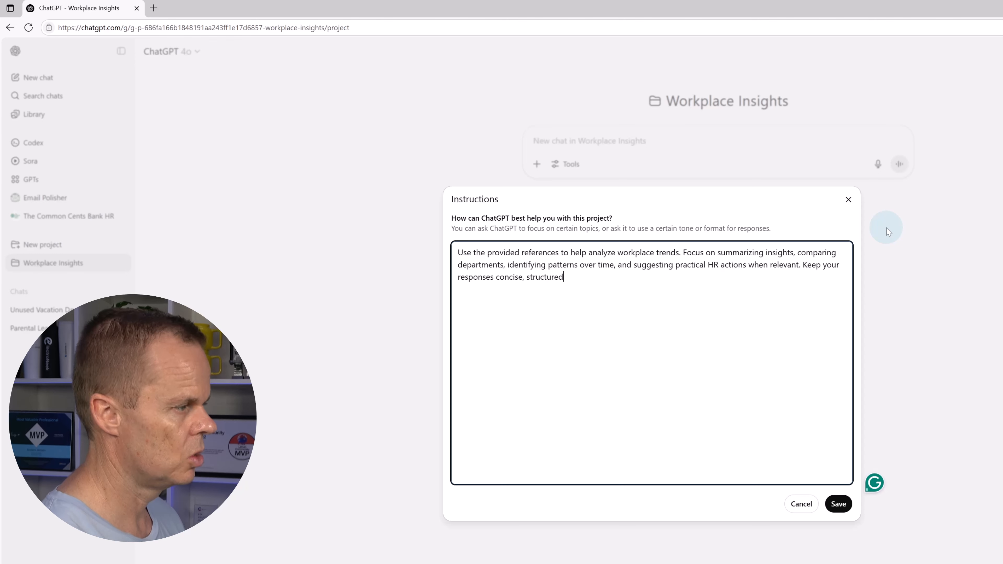
text(, and pro)
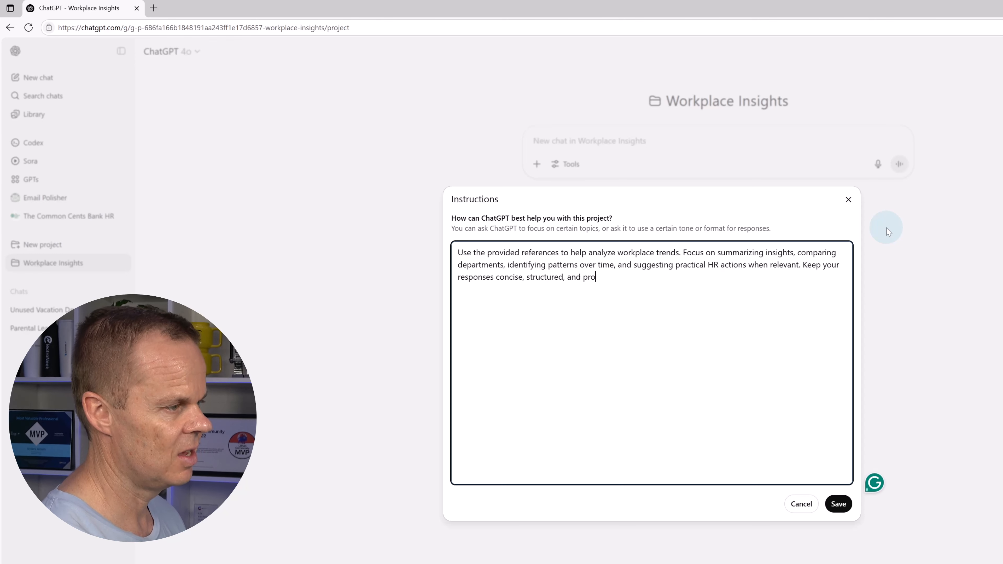
text(fessional.)
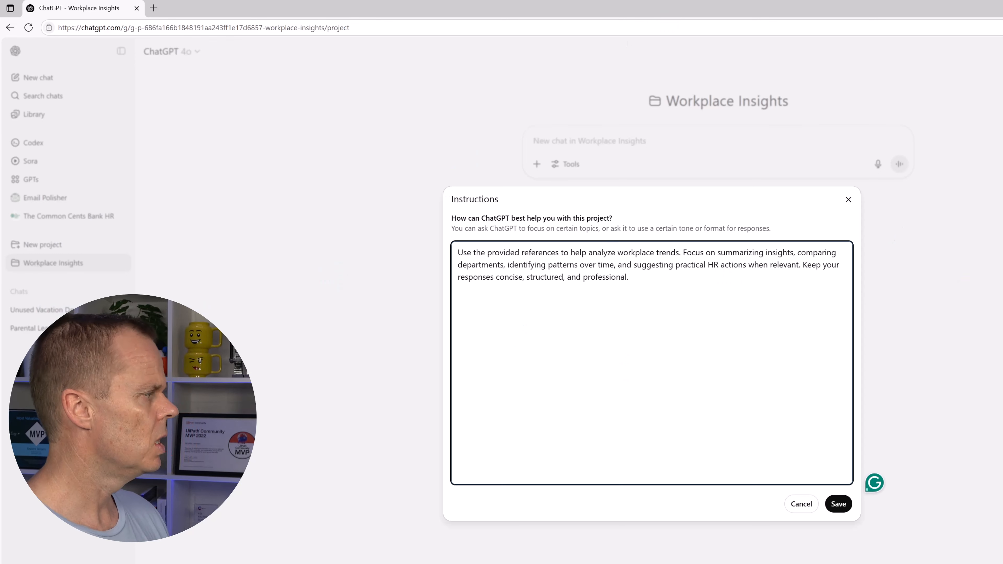
click(839, 504)
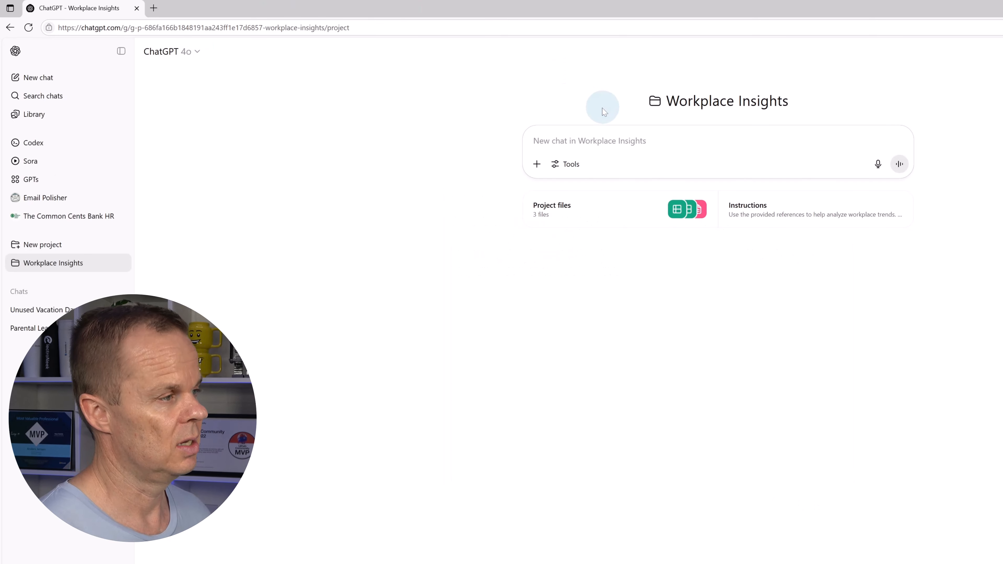
Send a two-line prompt summarizing survey patterns by department, highlighting rating differences and comment themes
click(592, 137)
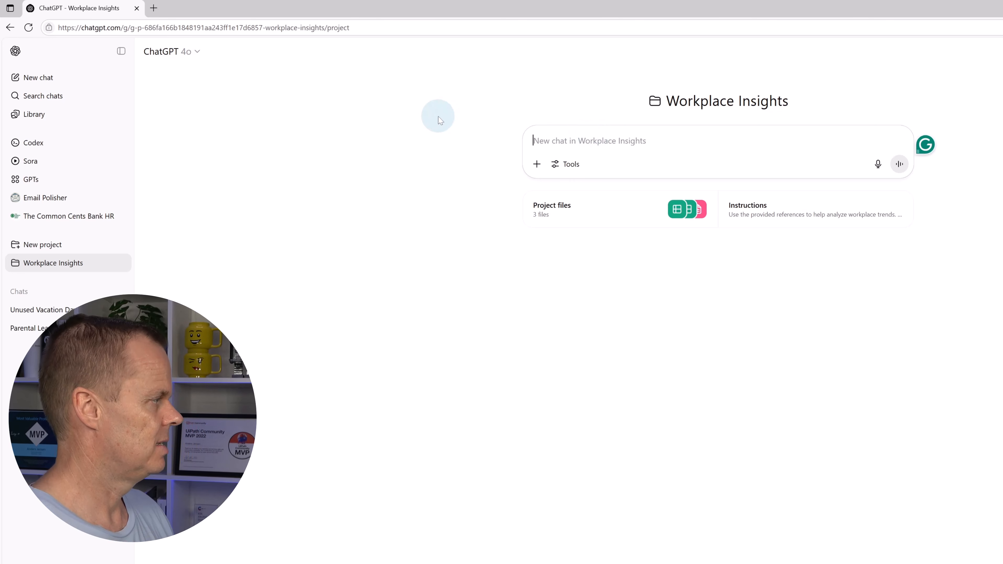
text(Summarize key ate)
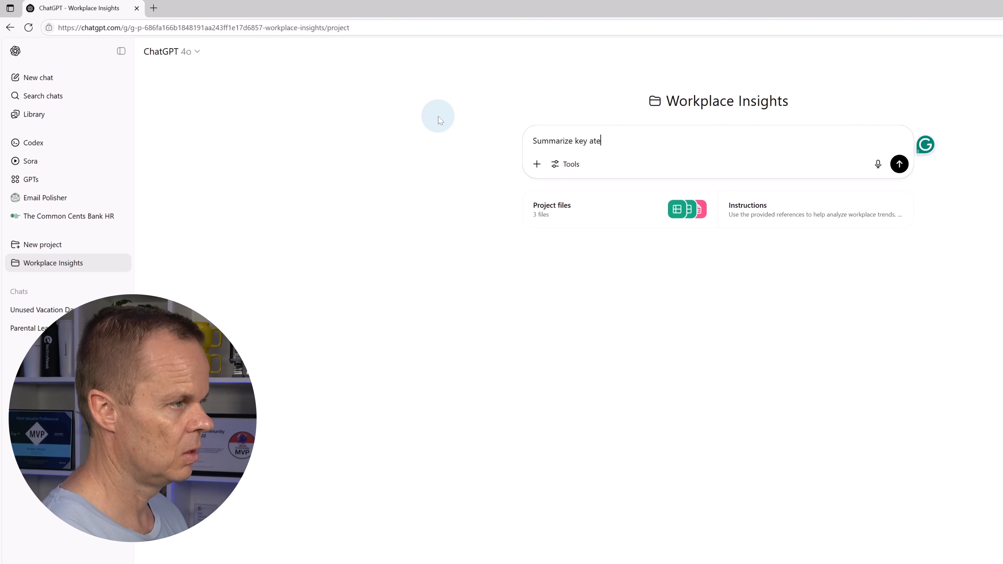
key(BackSpace)
key(BackSpace)
key(BackSpace)
text(patterns and concern)
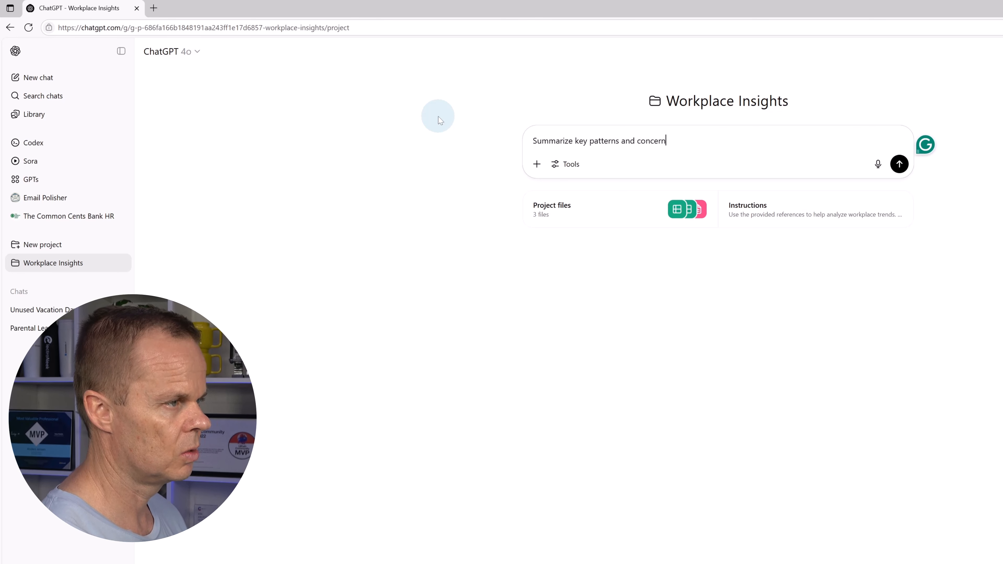
text(s across de)
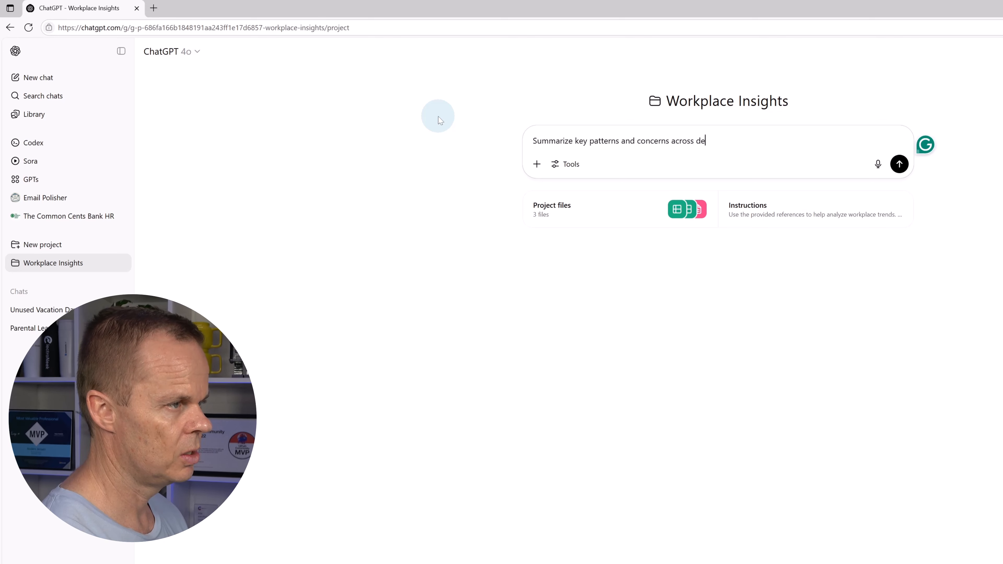
text(partments ba)
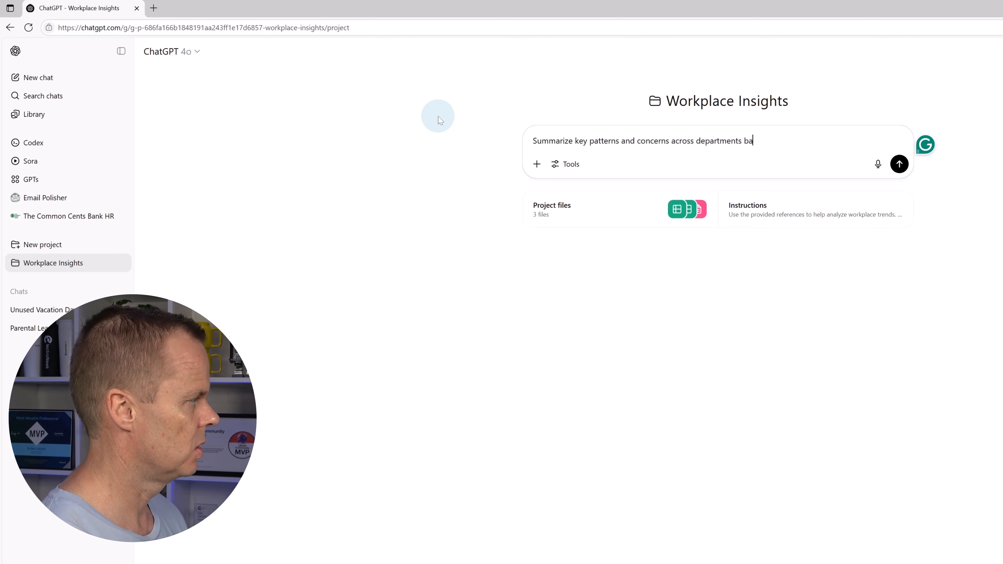
text(sed on the Em)
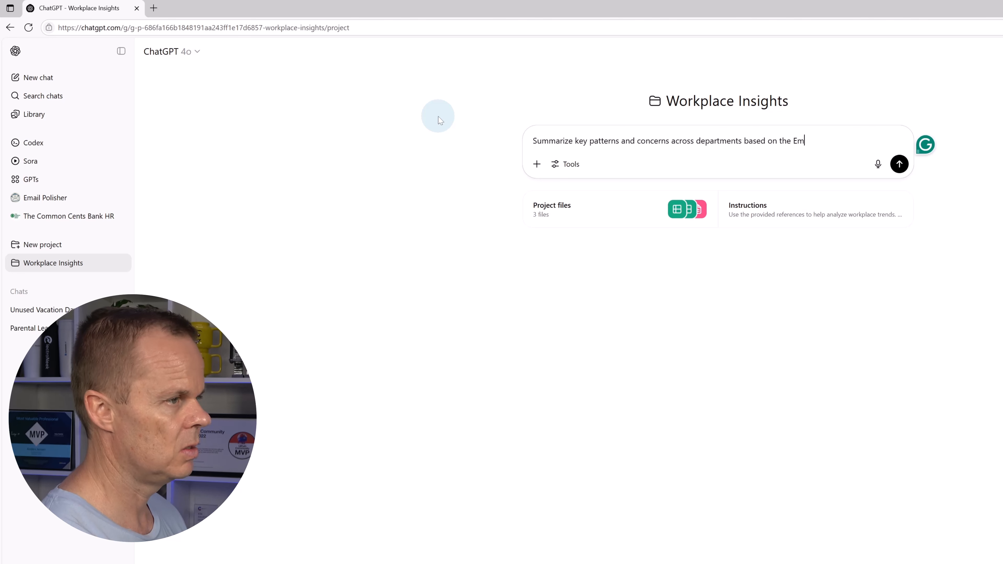
text(ployee )
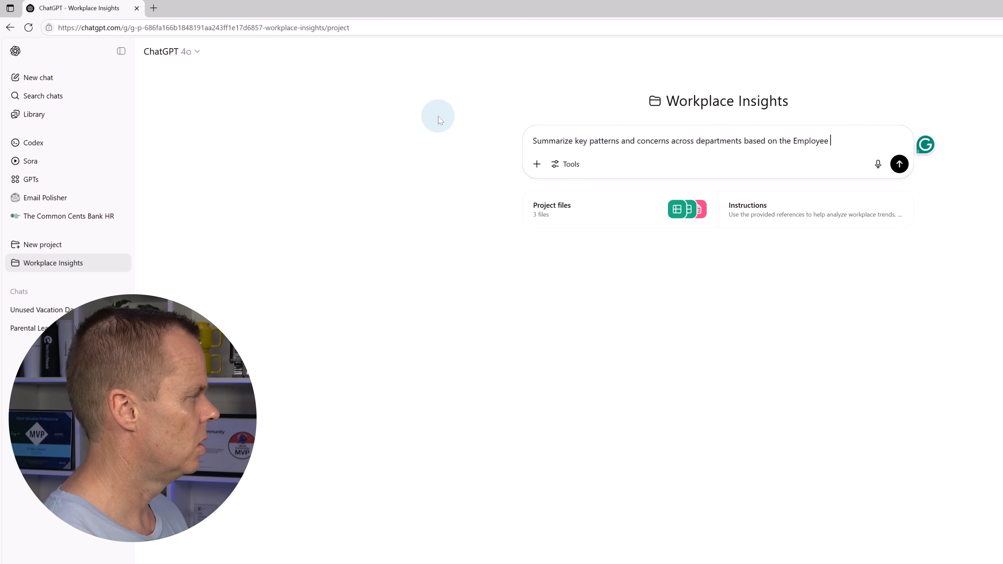
text(Satis)
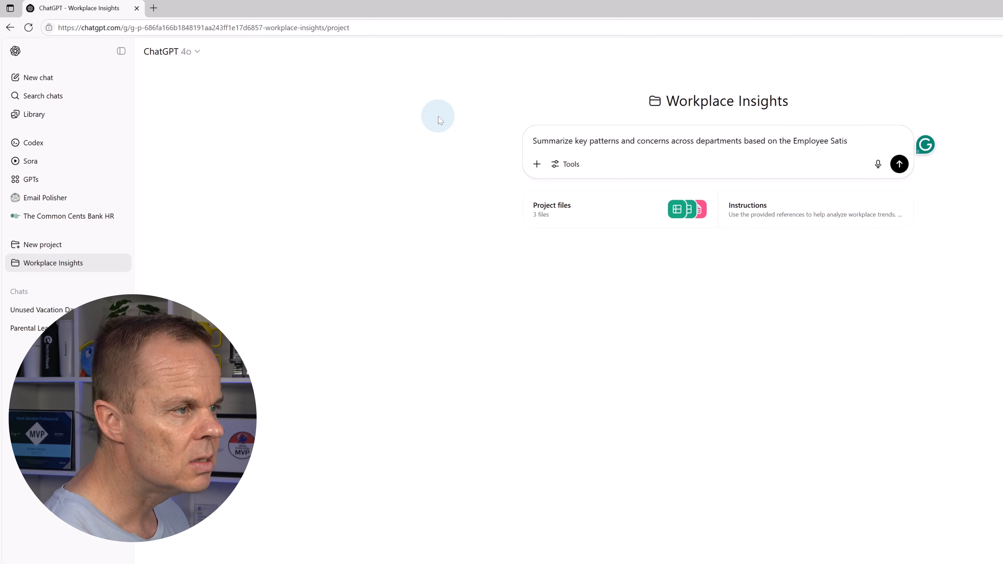
text(ton )
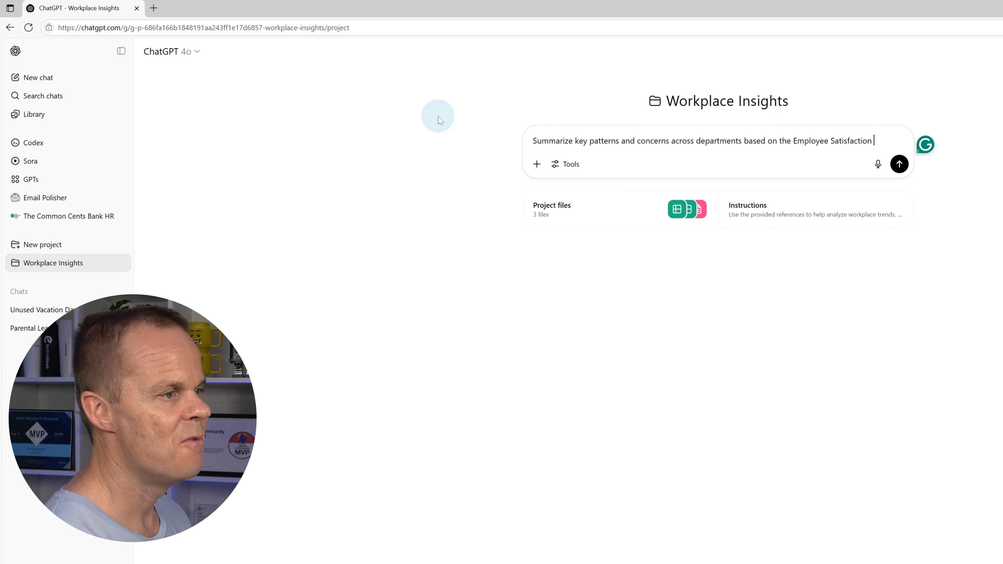
text(Survey.)
key(shift+Return)
text(Hihg)
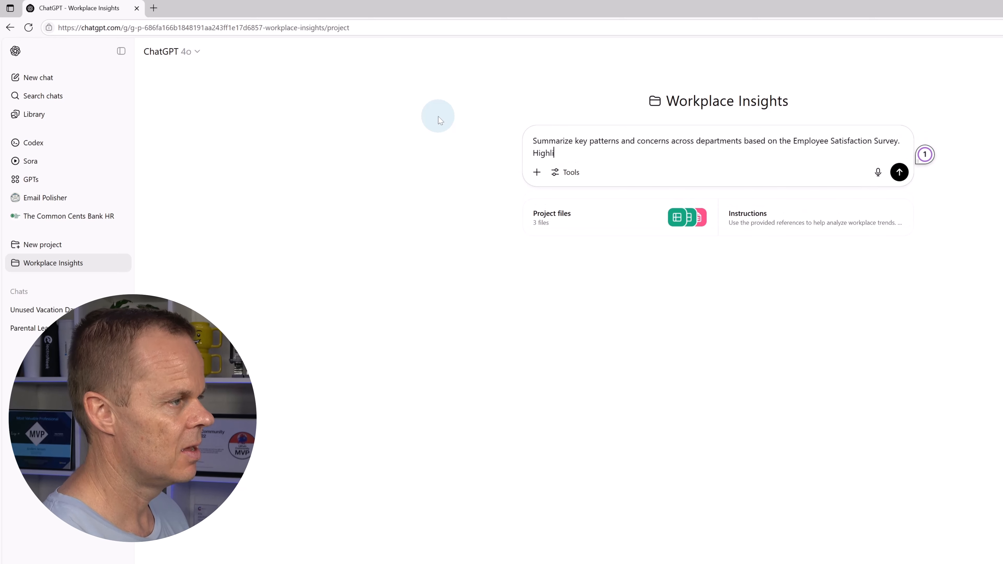
text(light difere)
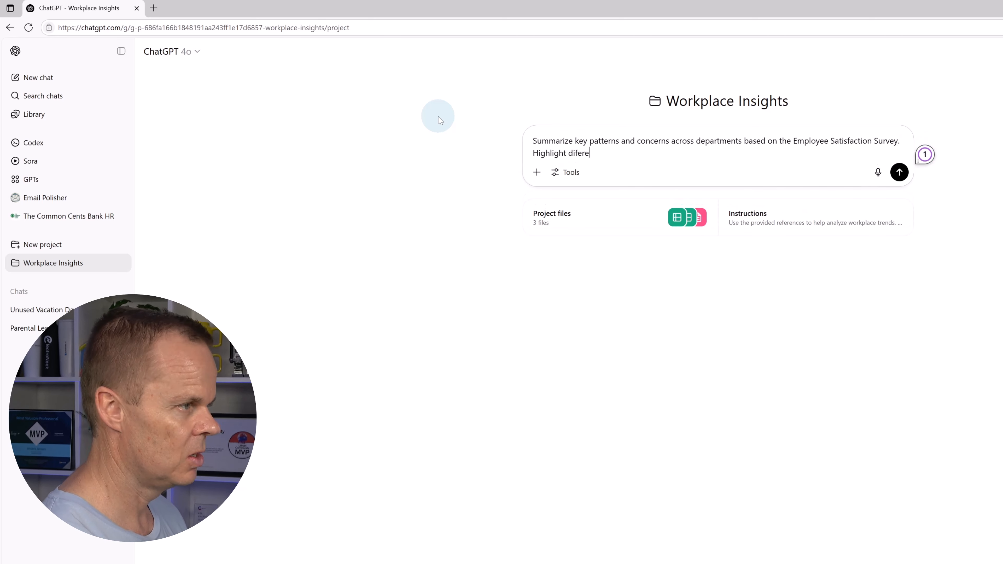
key(BackSpace)
key(BackSpace)
key(BackSpace)
text(ferences in)
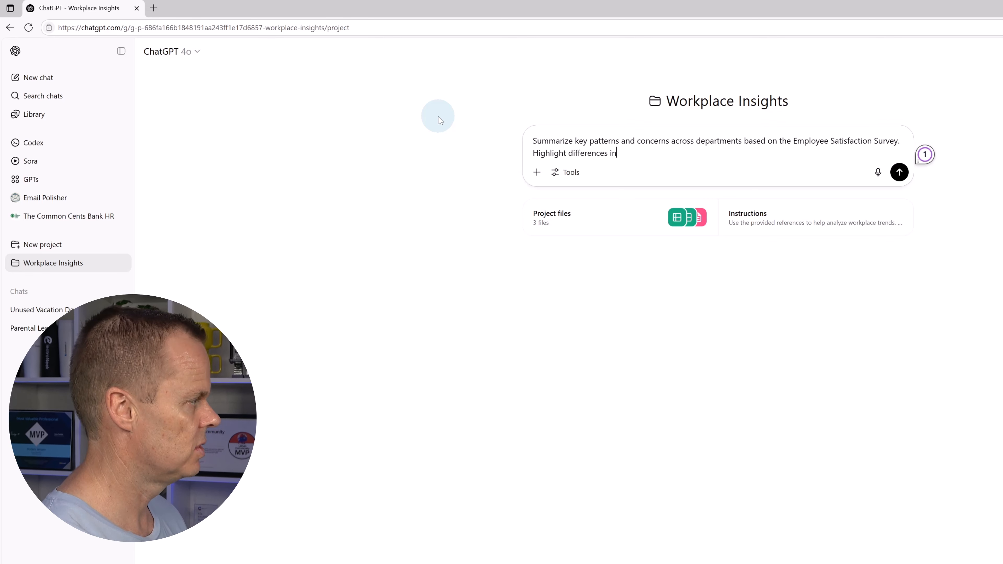
text( ratings and recu)
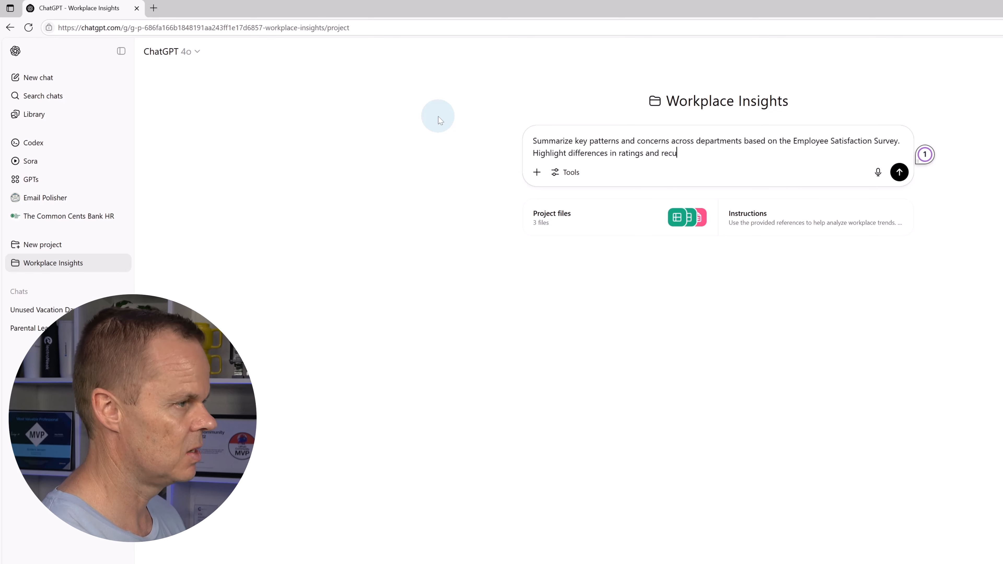
text(rring themes )
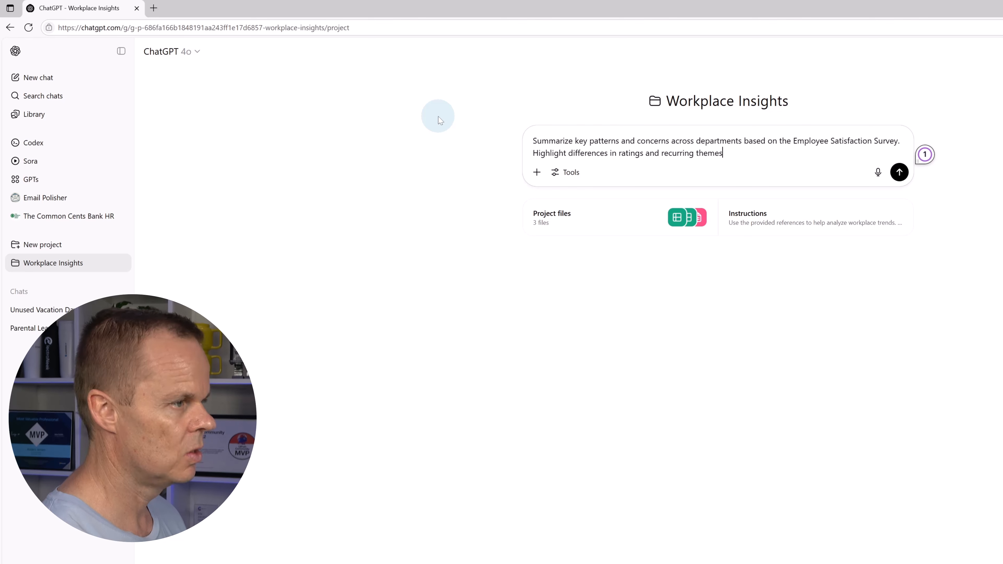
text(in comments.)
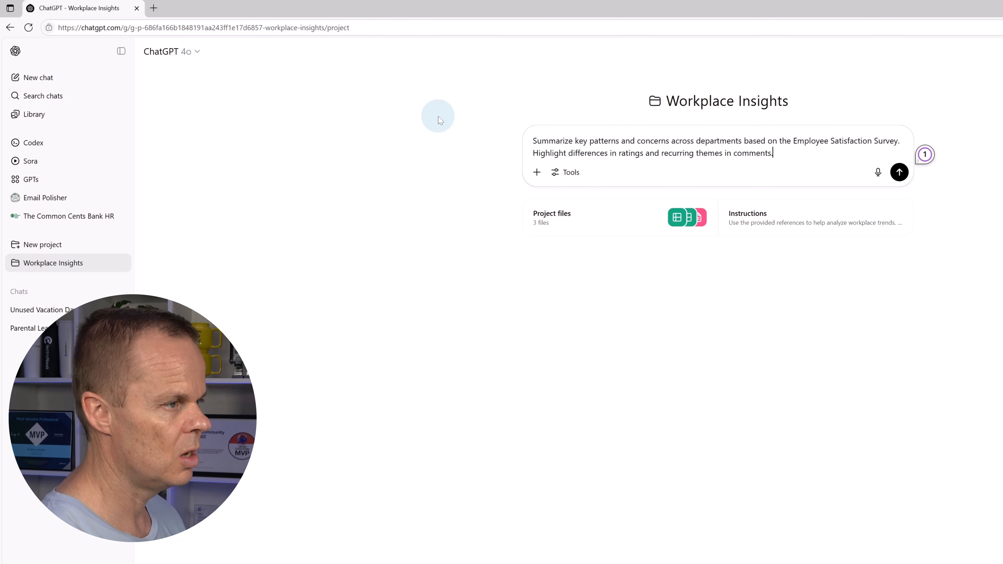
key(Return)
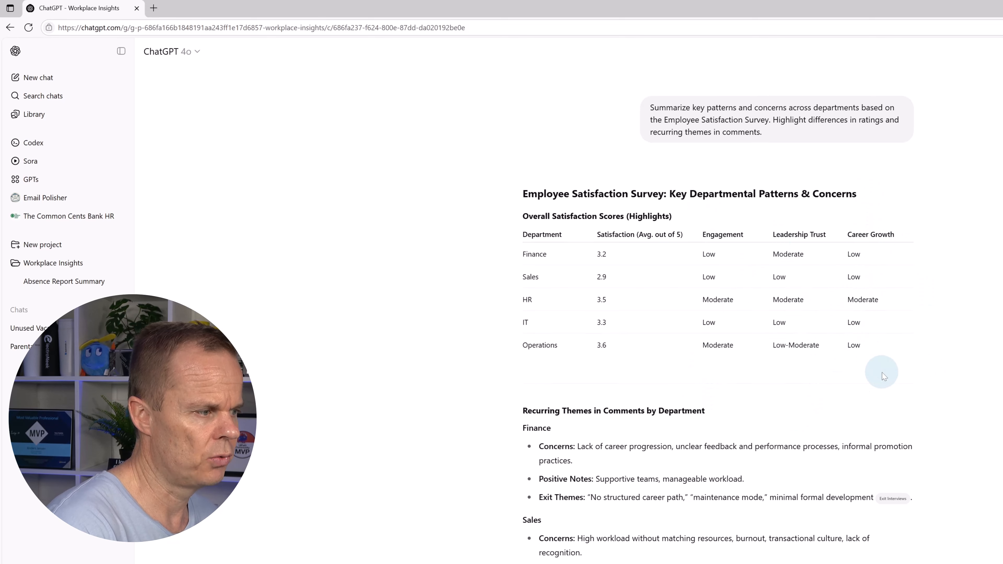
Read through the survey summary, then go back to the Workplace Insights project overview
scroll(880, 371, down, 4)
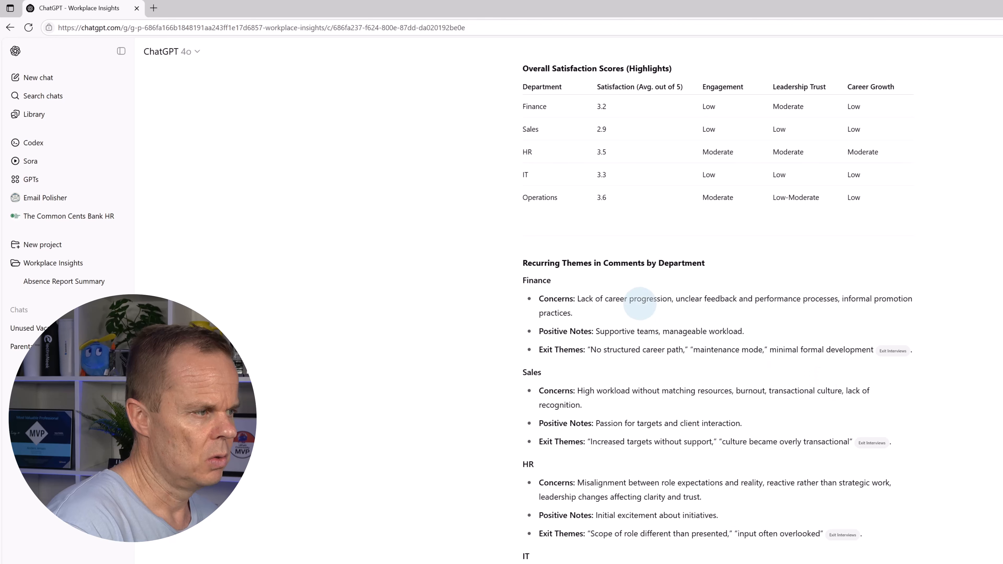
scroll(705, 336, down, 5)
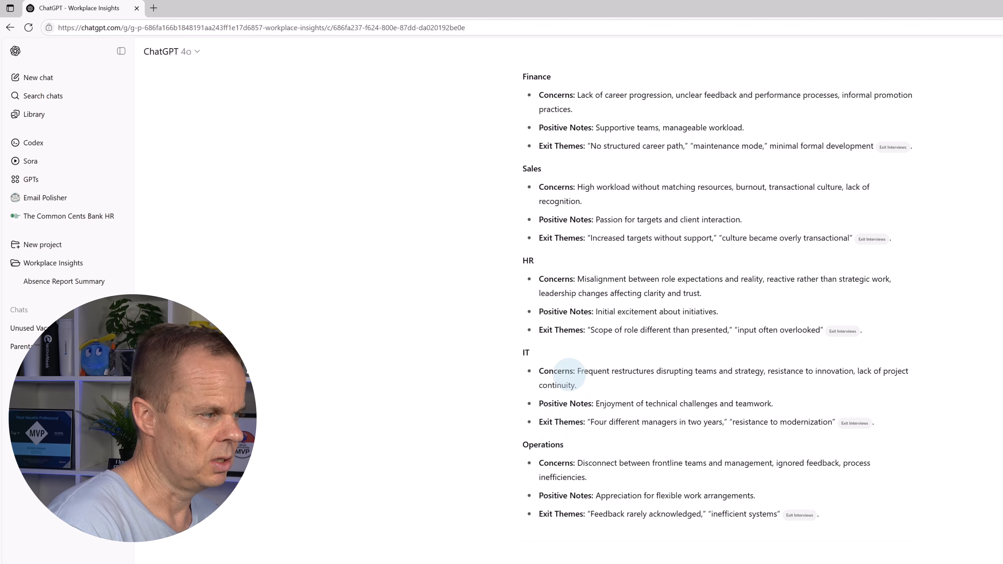
scroll(569, 368, down, 7)
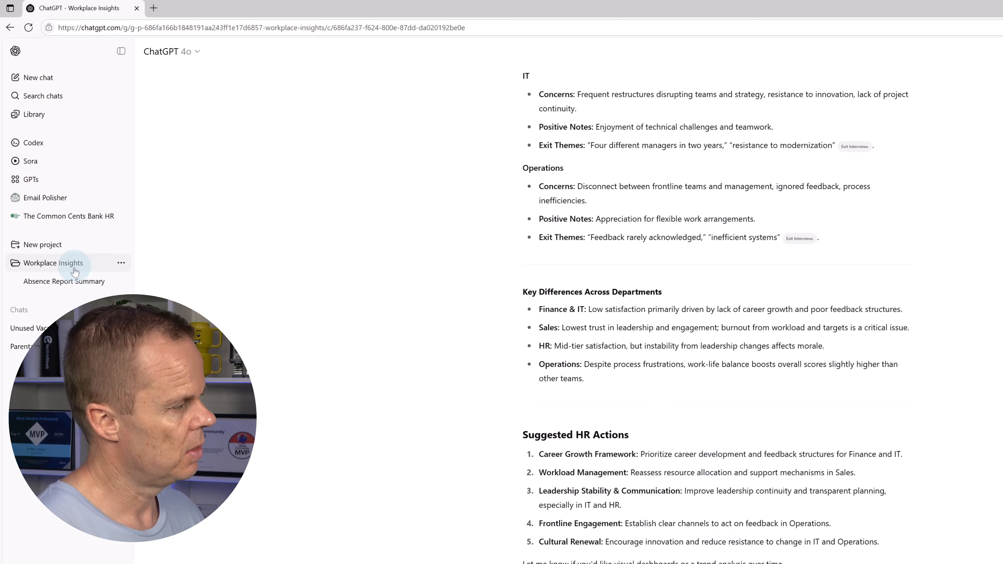
click(67, 266)
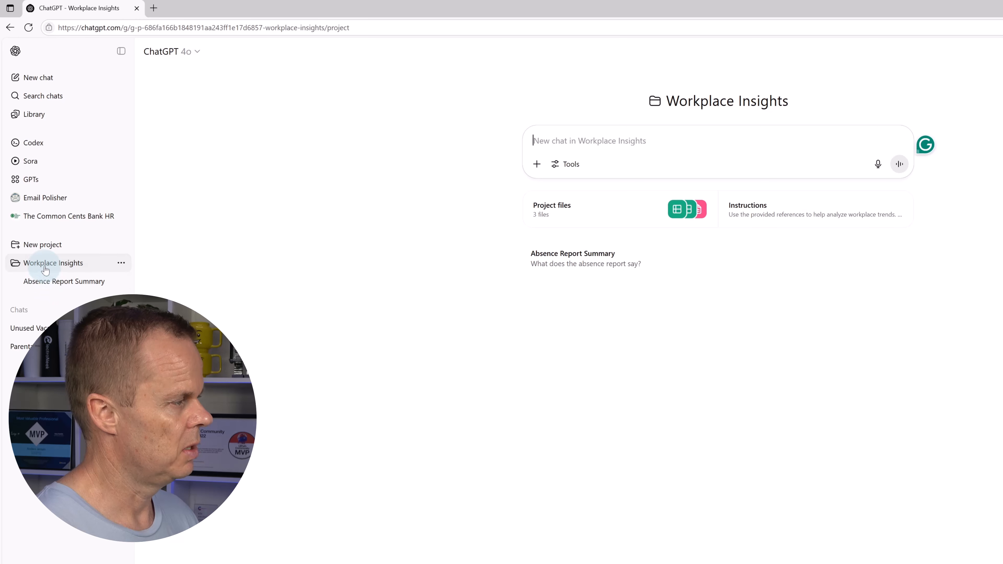
Dictate and send a prompt analyzing monthly absence trends by department in a new project chat
click(576, 140)
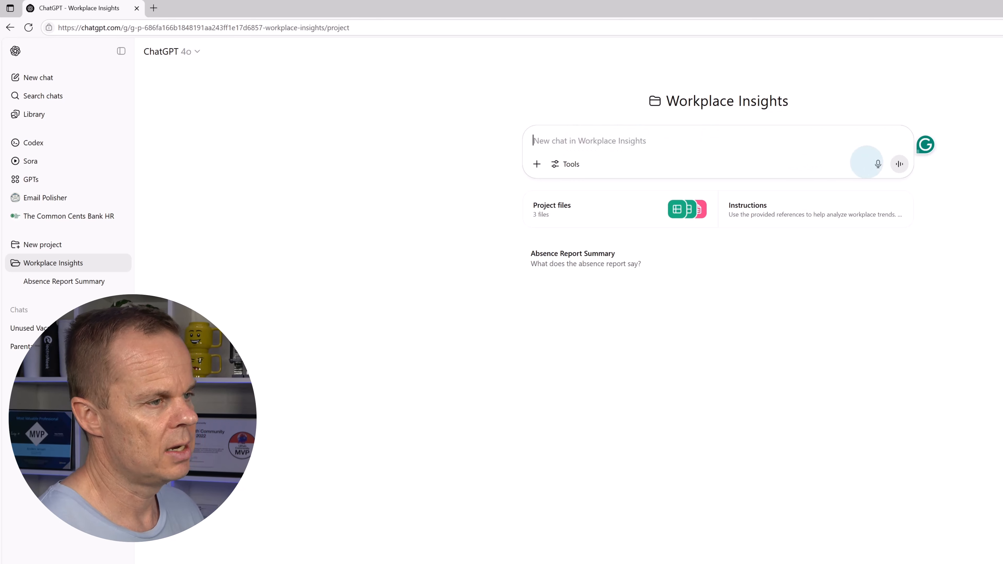
click(876, 172)
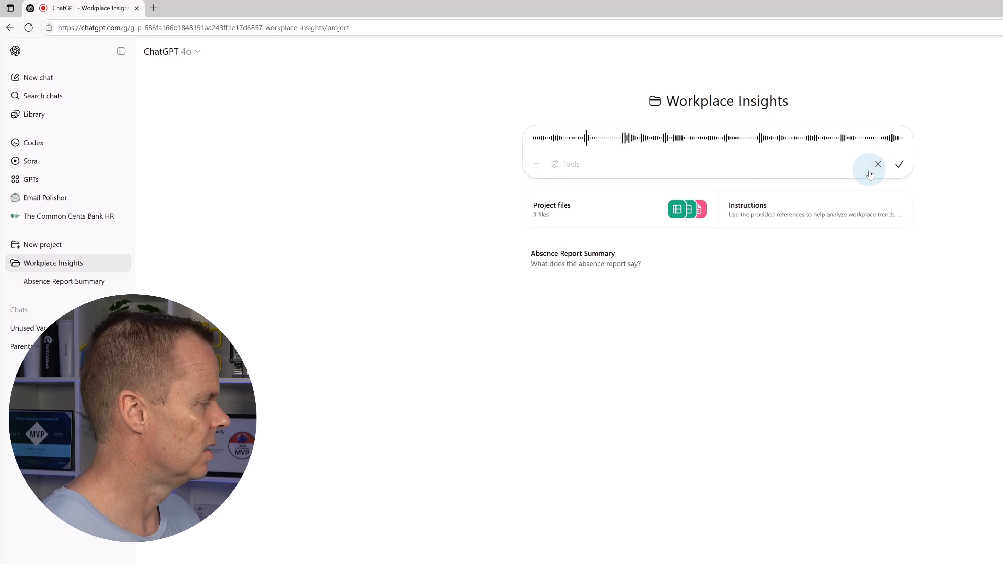
click(900, 169)
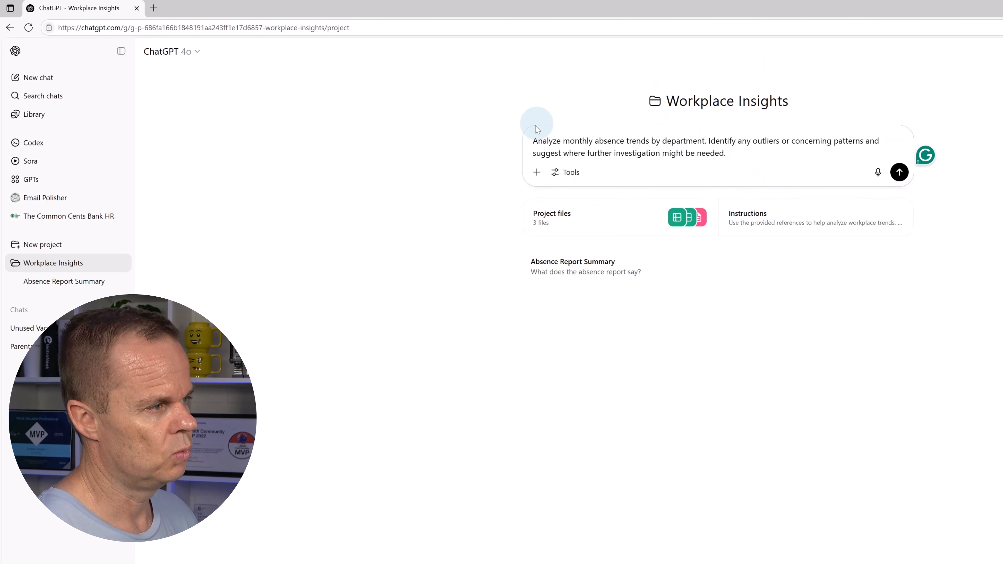
click(900, 172)
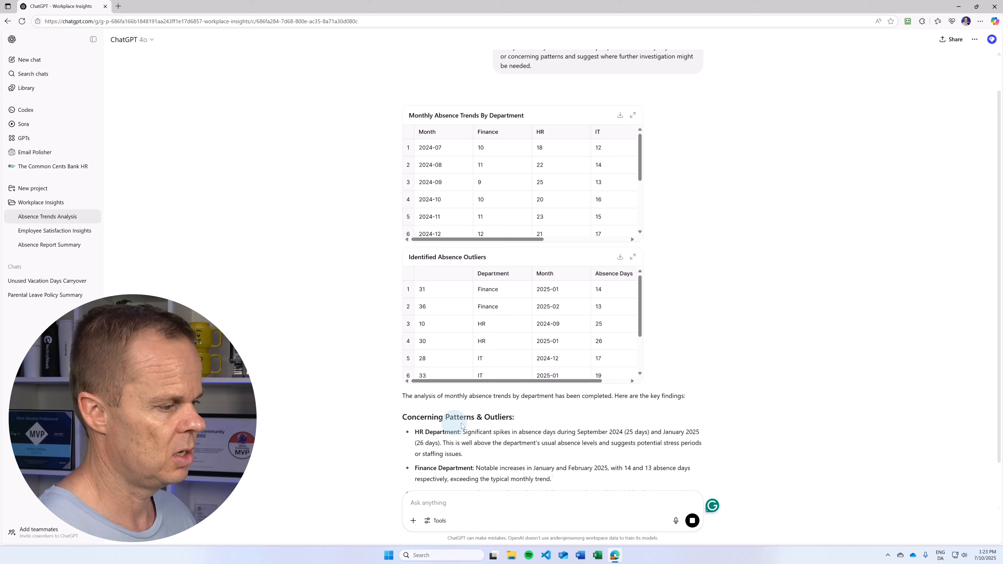
Review the Monthly Absence Trend Analysis reply and return to the Workplace Insights project page
scroll(535, 419, down, 2)
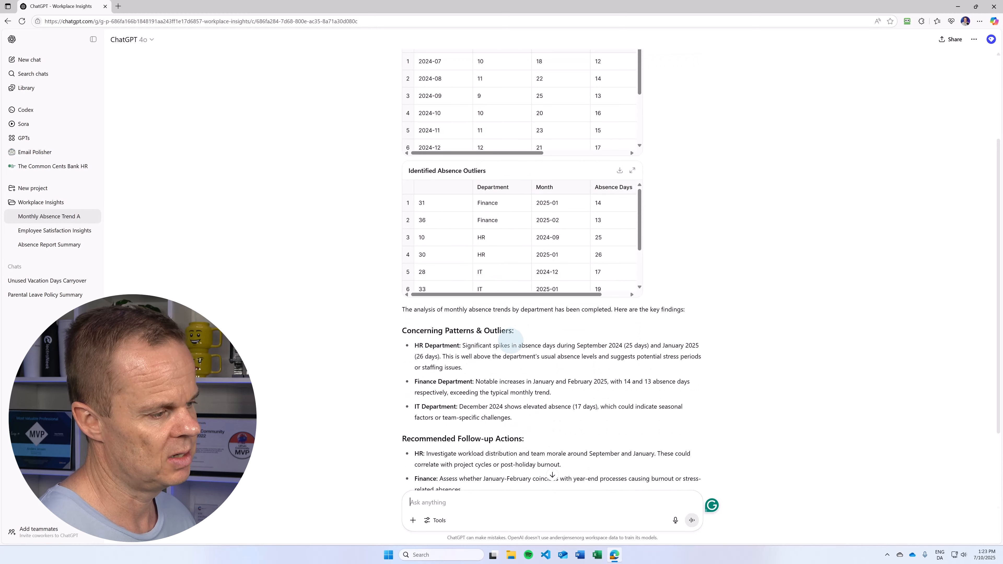
scroll(732, 369, down, 3)
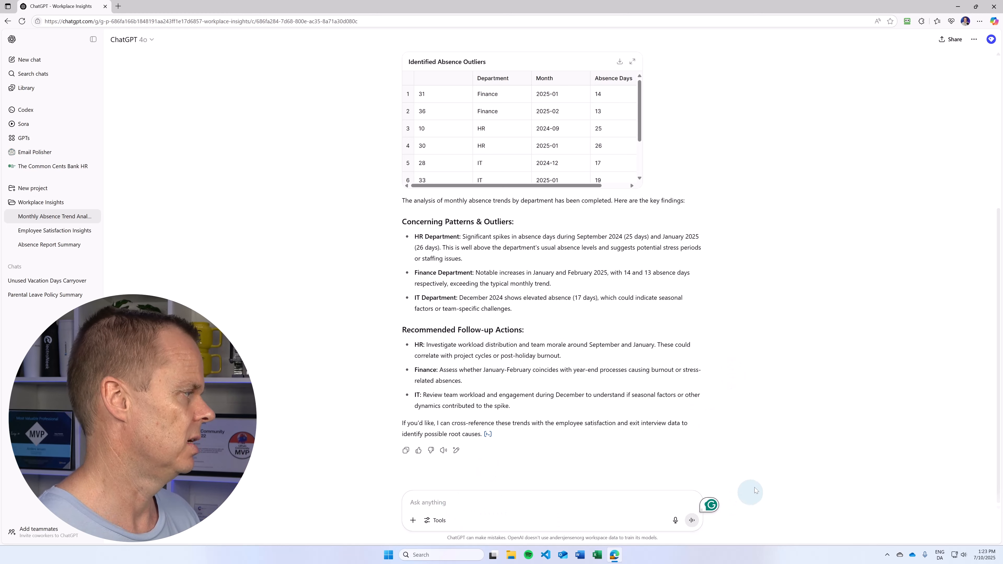
click(48, 202)
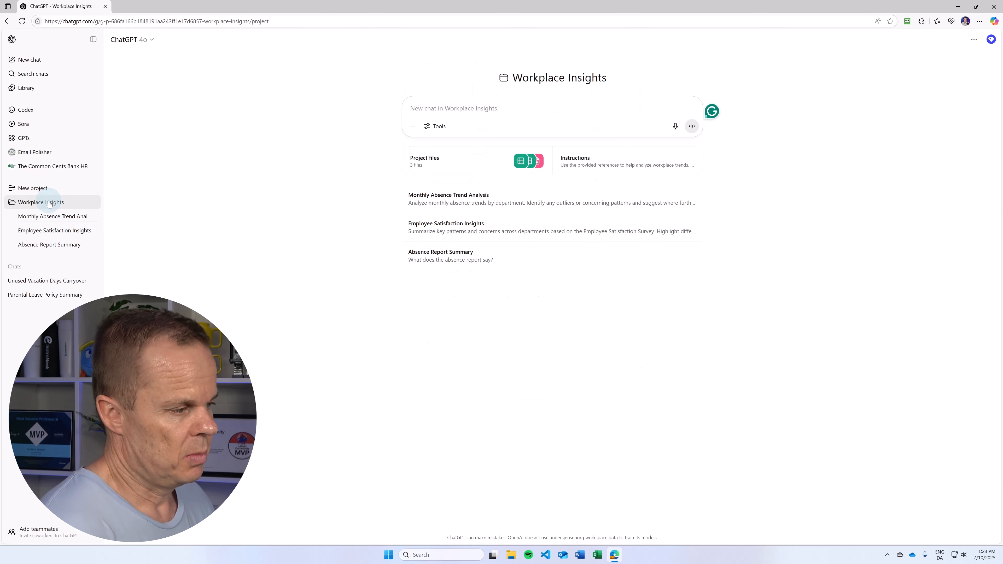
Open Email.txt from Lesson Files > Custom GPTs and Projects > HR Data
click(957, 6)
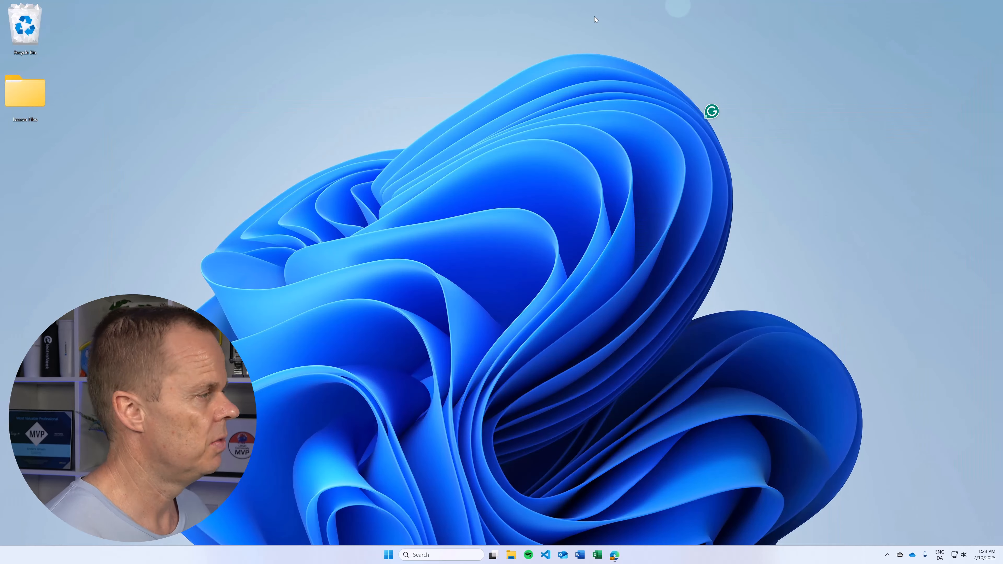
double_click(47, 103)
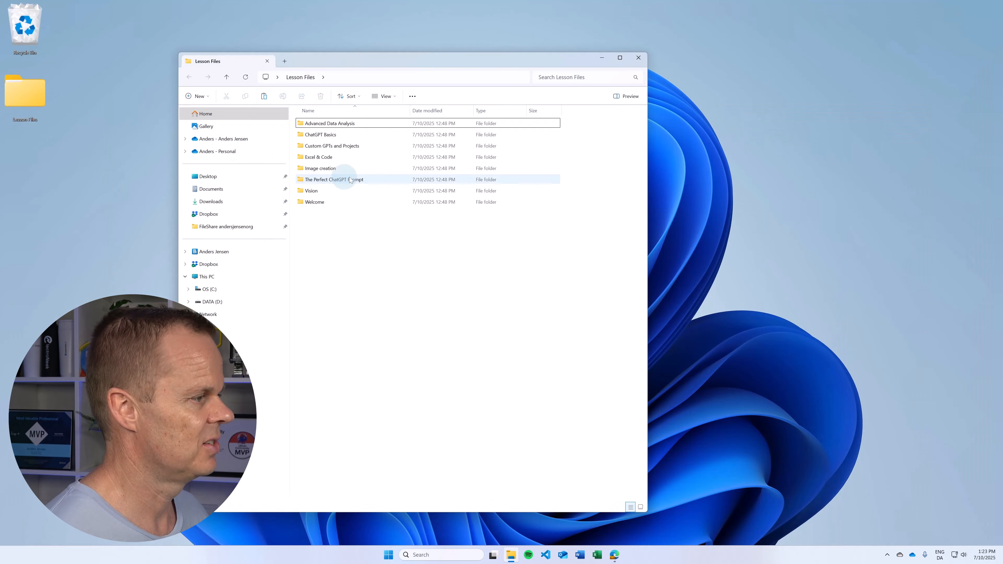
double_click(355, 146)
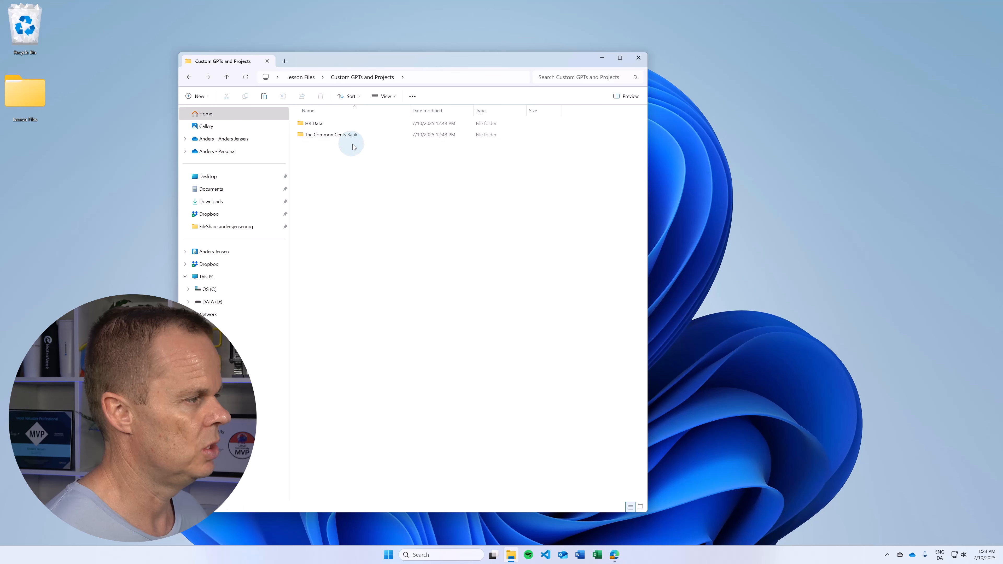
double_click(333, 125)
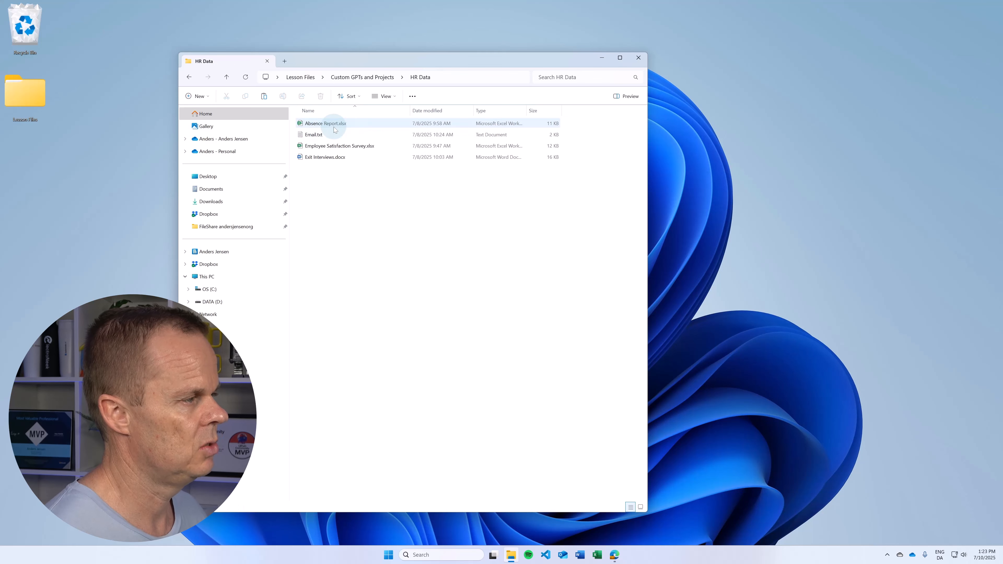
click(320, 134)
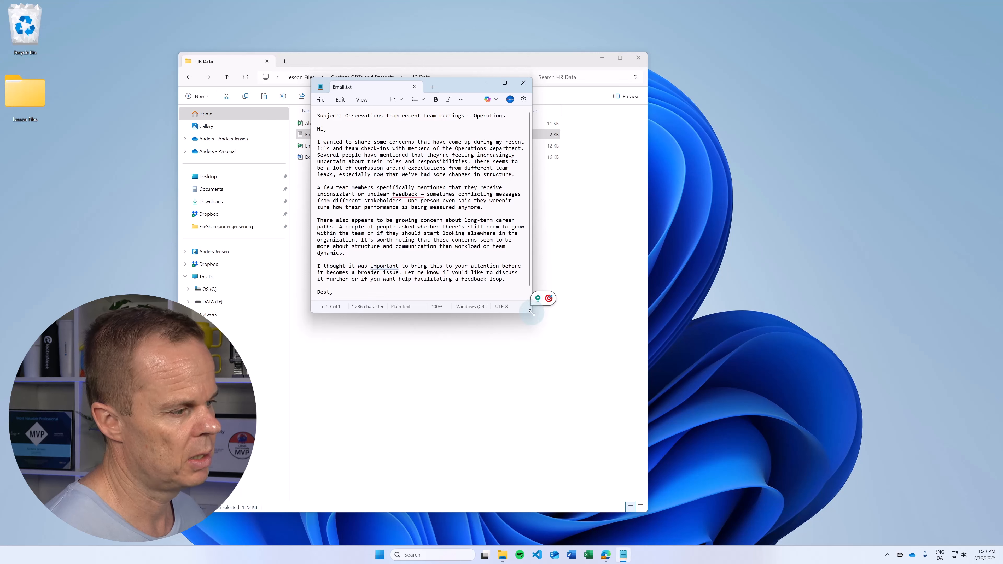
Copy the entire email text, close Notepad and bring the ChatGPT window back
drag(532, 313, 601, 342)
key(ctrl+a)
key(ctrl+c)
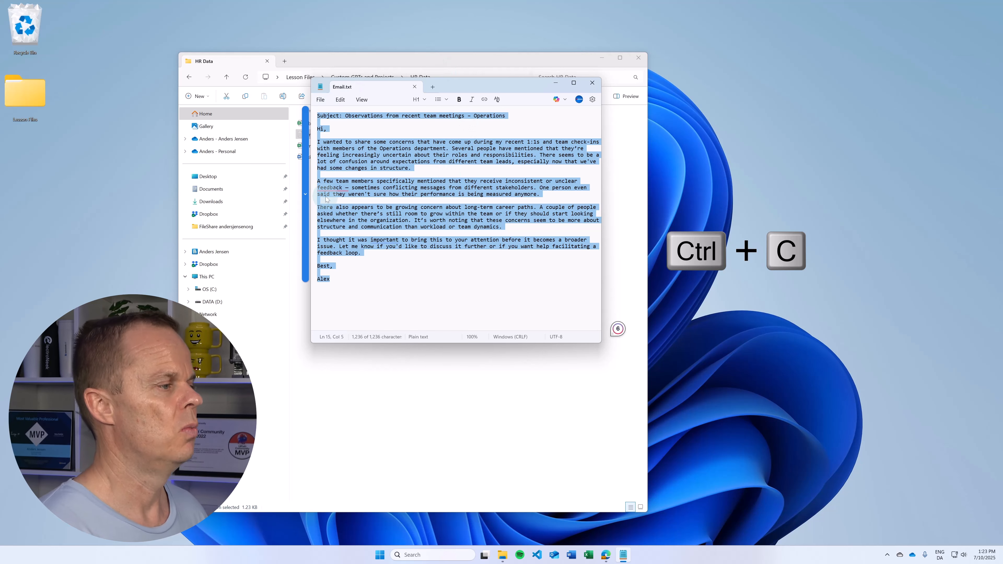
click(592, 82)
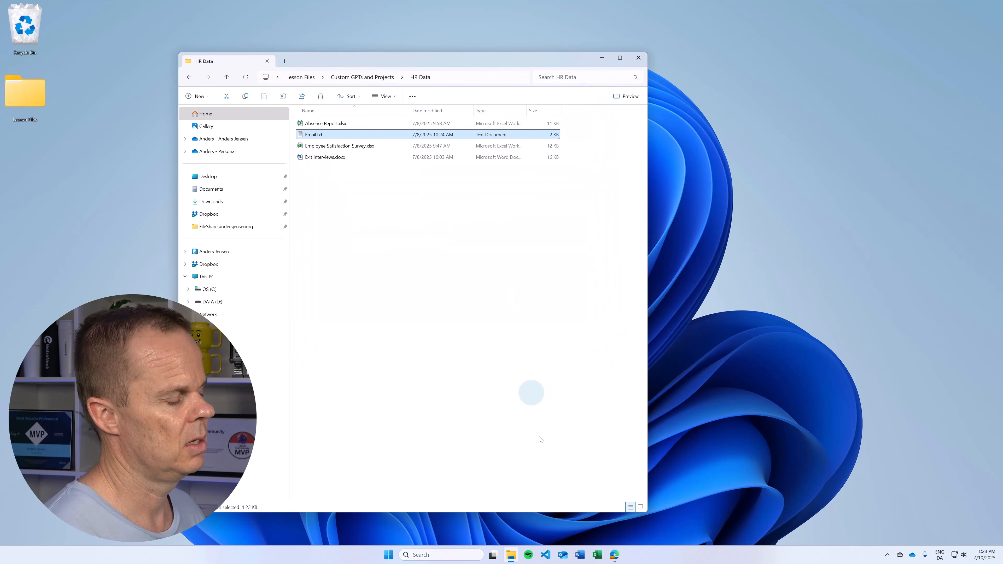
click(614, 555)
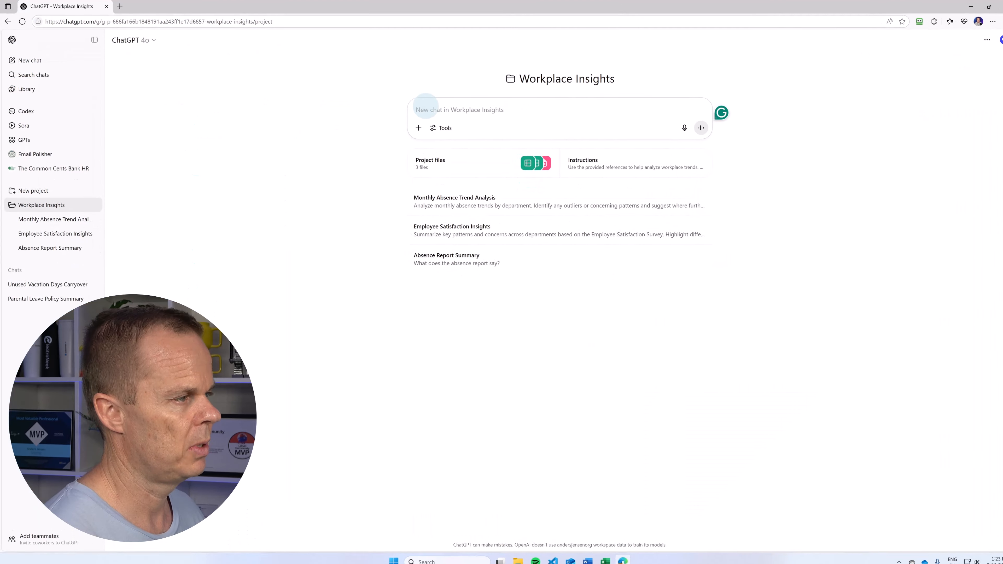
Send 'Help me answer this email' with the copied email pasted on the next line
click(425, 109)
text(He)
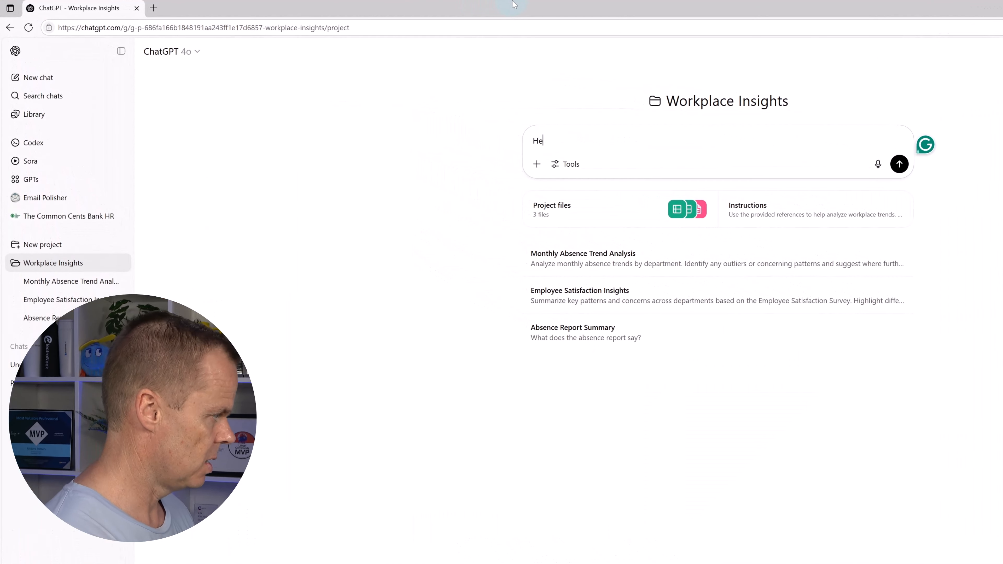
text(lp me answer this )
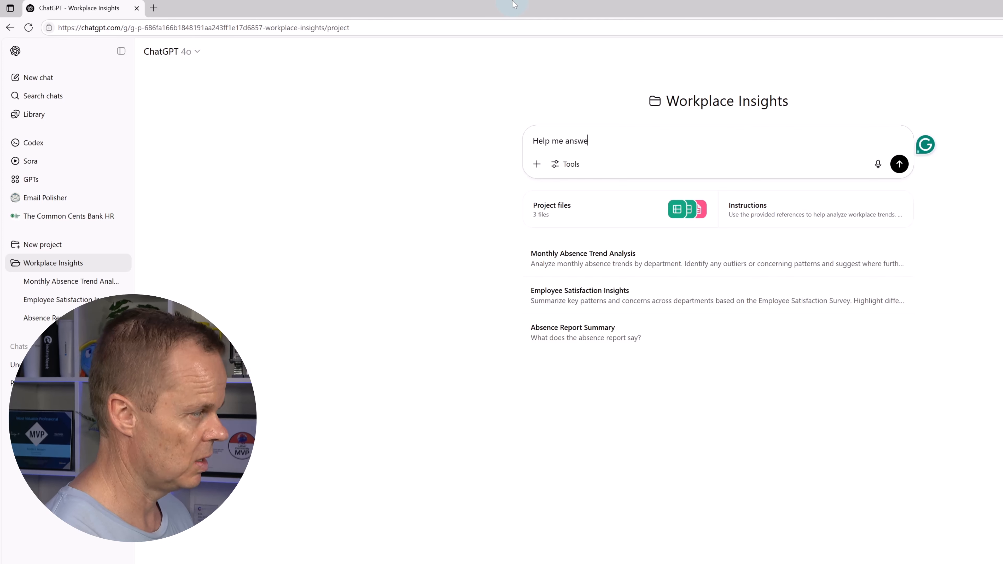
text(email)
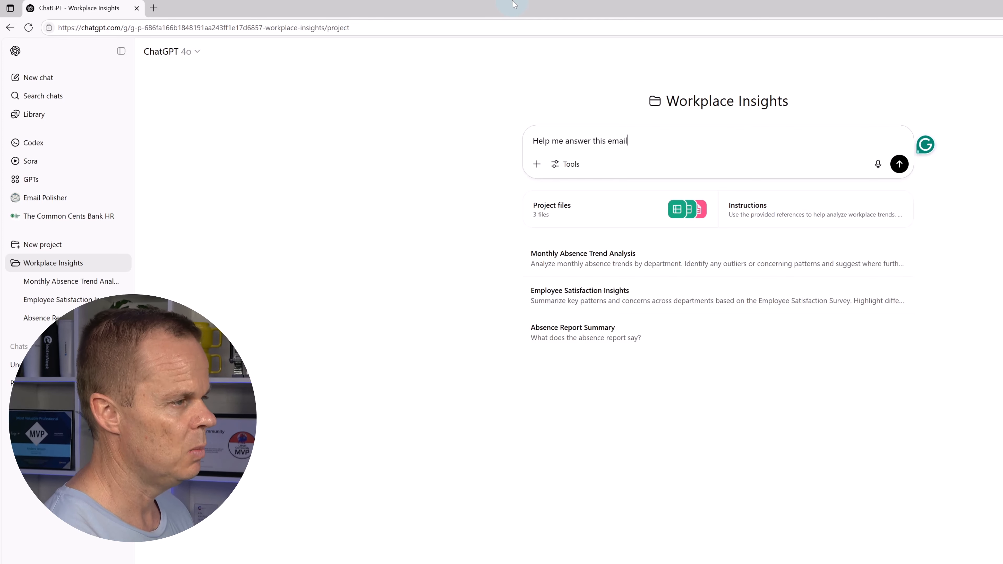
key(shift+Return)
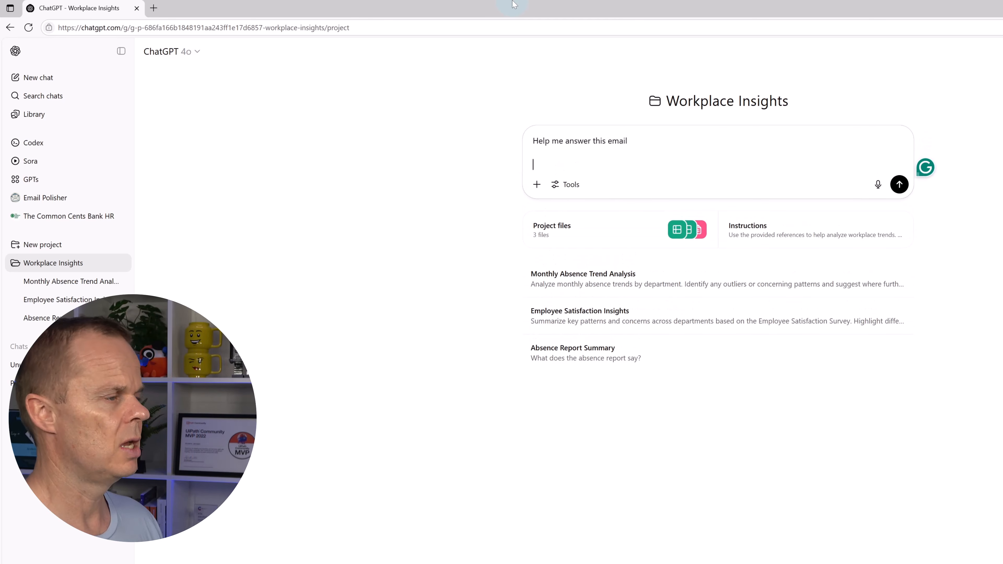
key(ctrl+v)
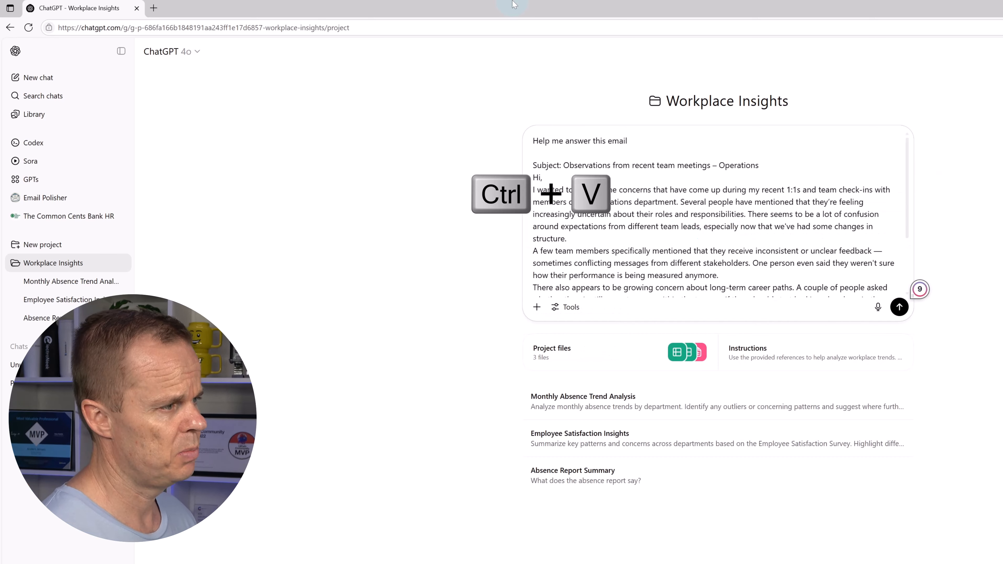
key(Return)
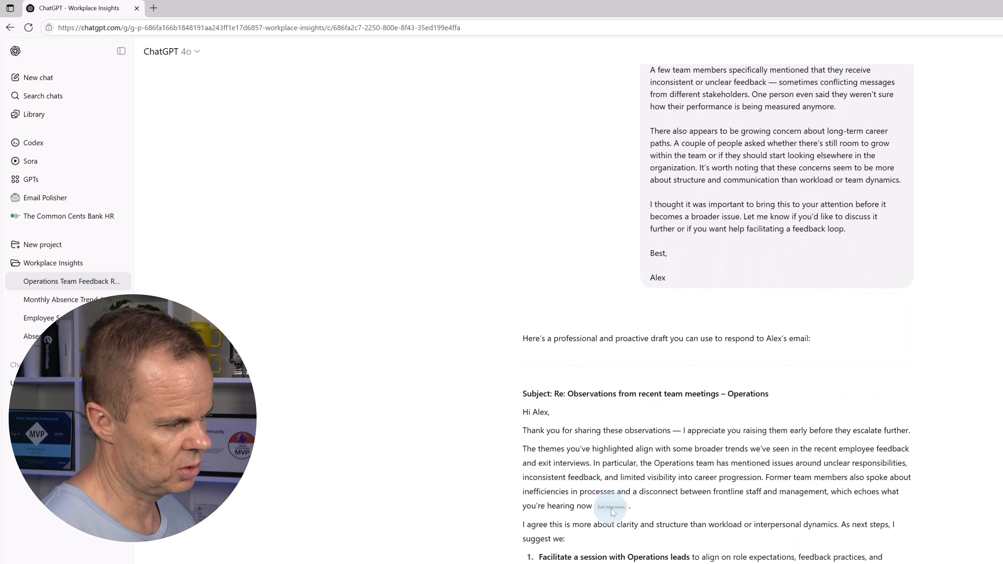
Read down the drafted reply, then return to the Workplace Insights project page
scroll(712, 494, down, 5)
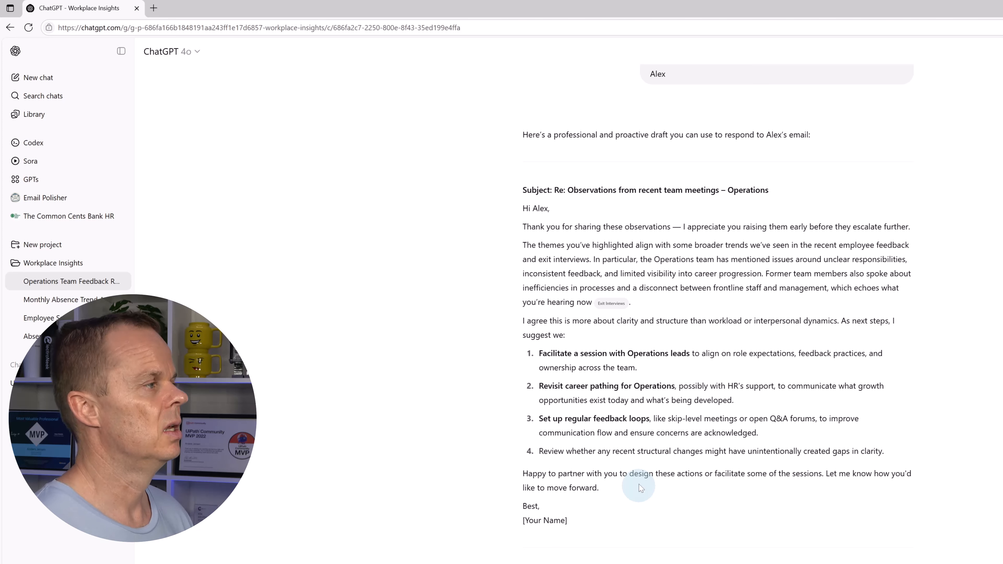
click(42, 272)
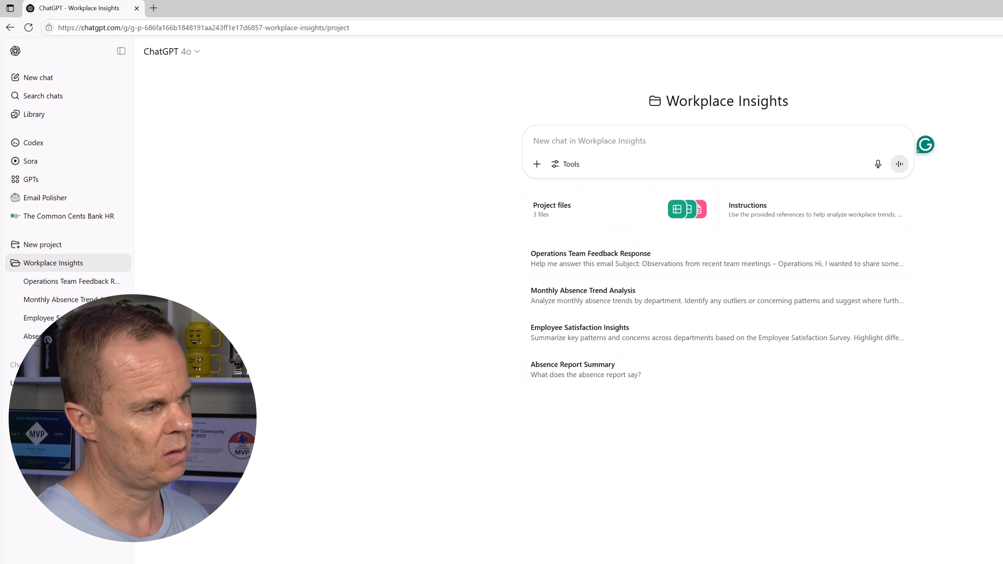
Start a voice-mode conversation from the Workplace Insights project's new-chat box
click(899, 165)
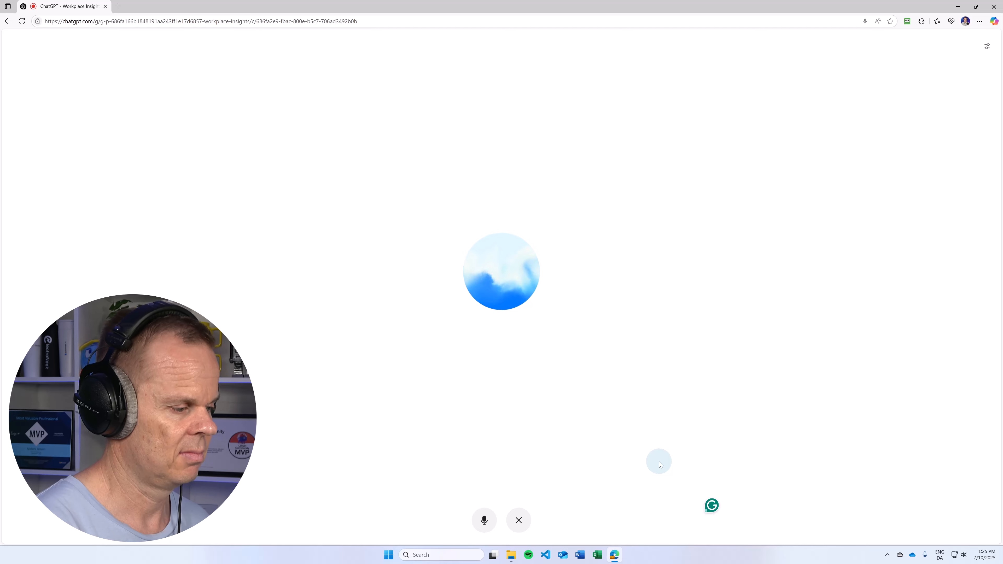
End the voice conversation with the close (X) button
click(525, 523)
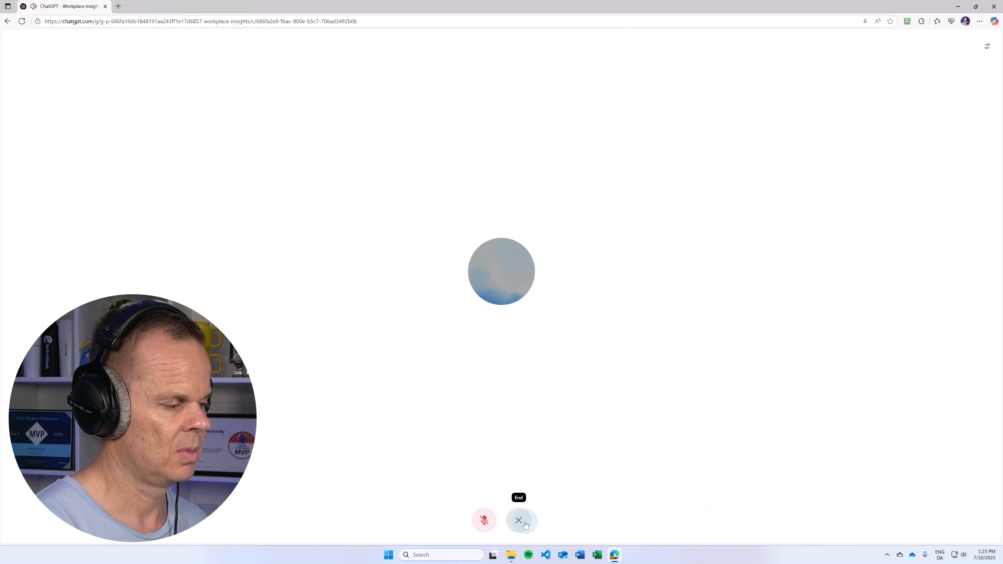